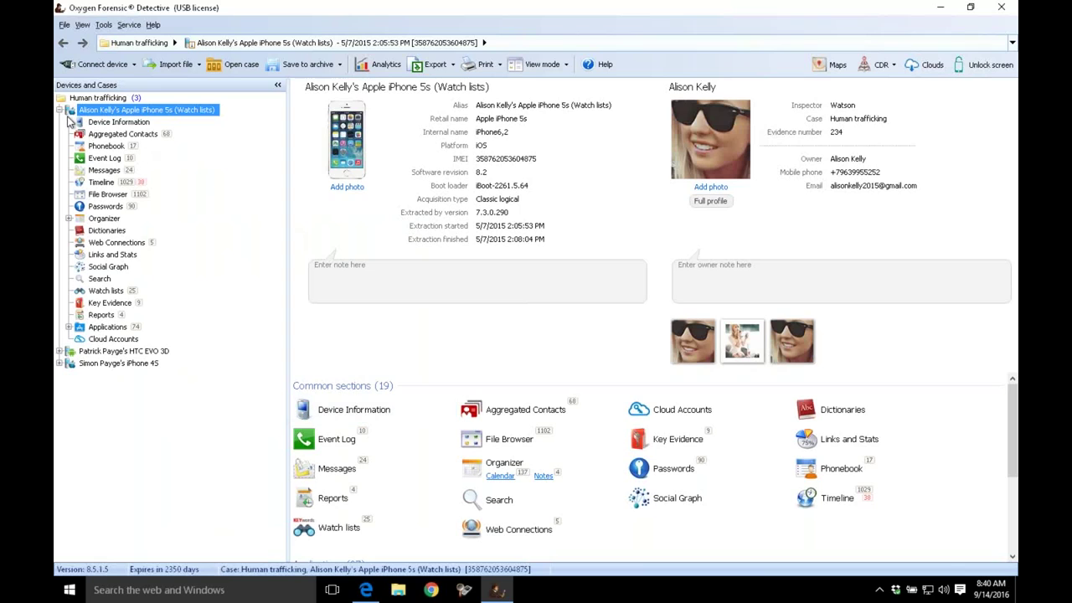
Open the Cloud Accounts section of the HTC EVO 3D device in the Human trafficking case
click(59, 109)
click(97, 122)
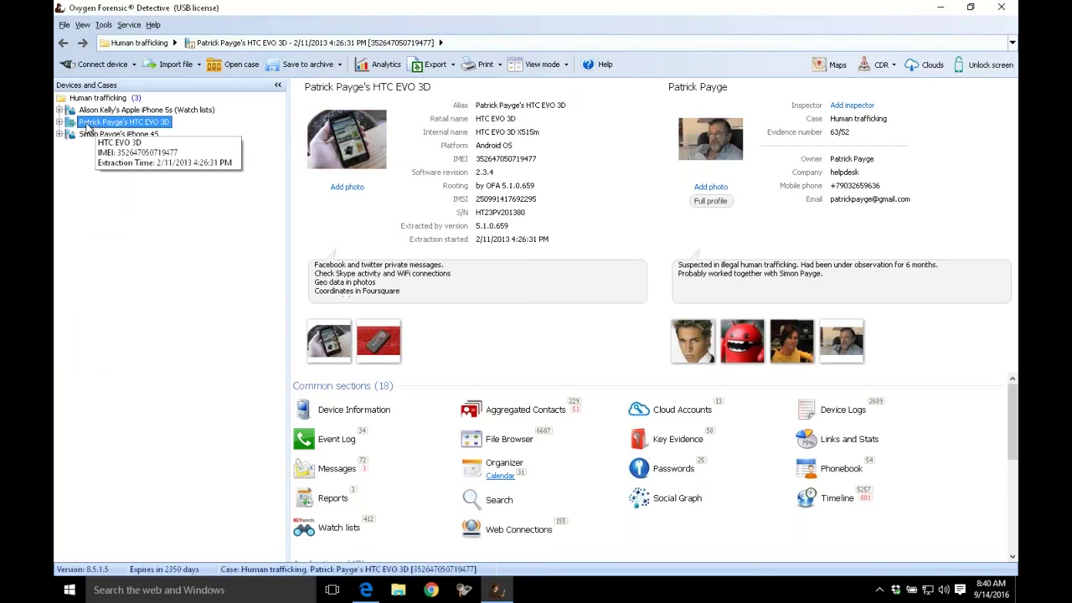
click(59, 122)
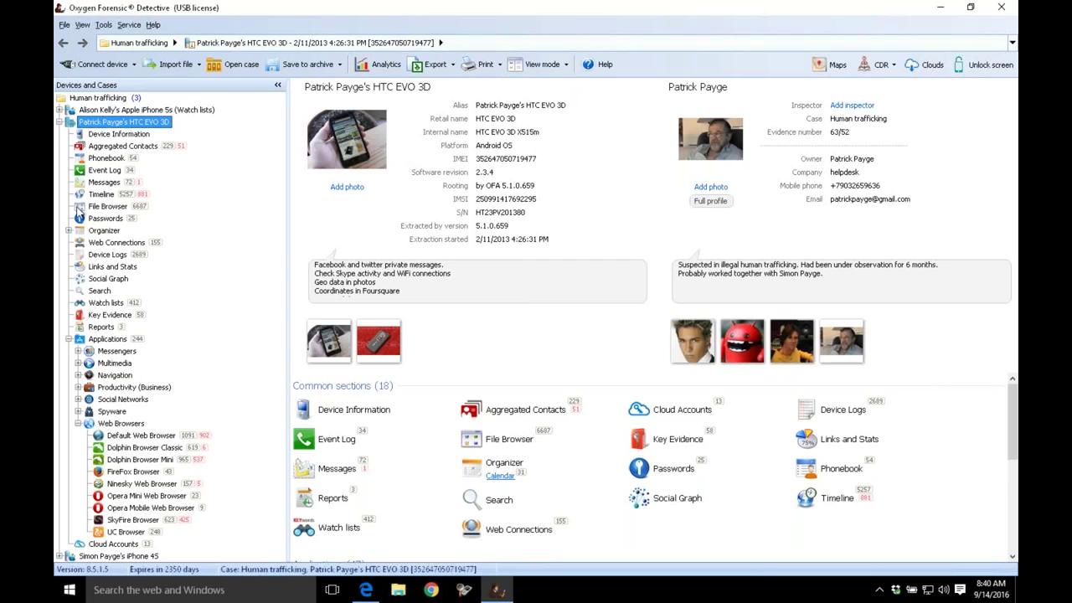
click(79, 424)
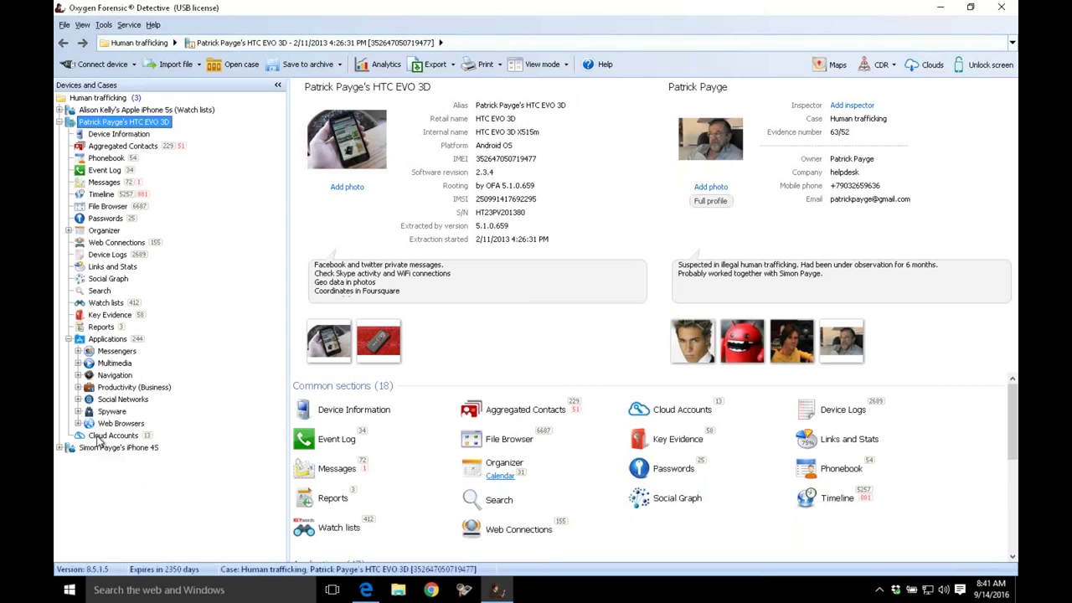
click(109, 436)
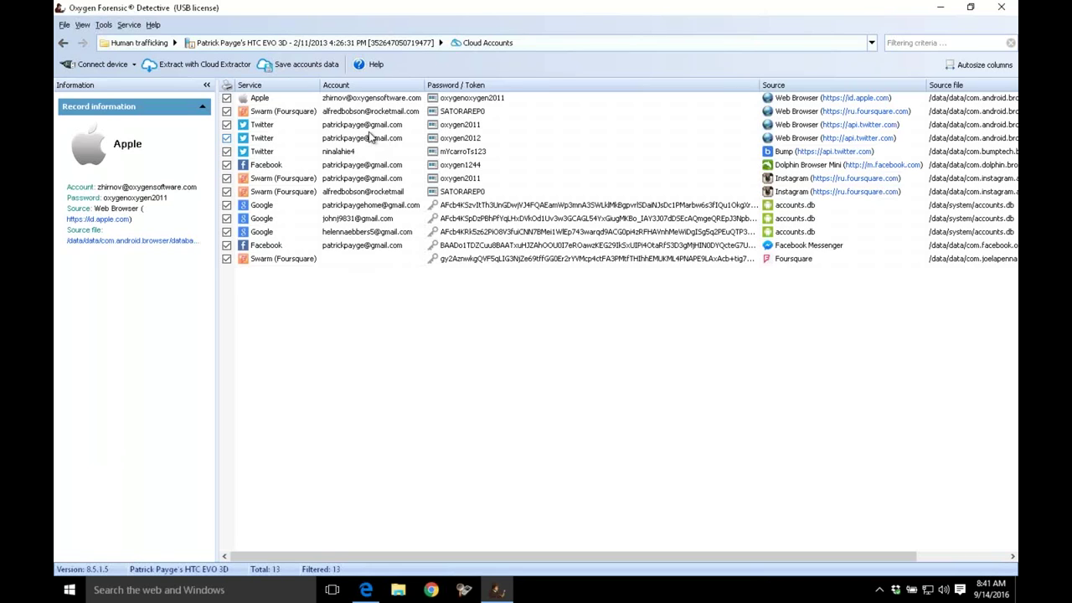
Start a Cloud Extractor run with the prefilled account owner details and deselect all services
click(231, 66)
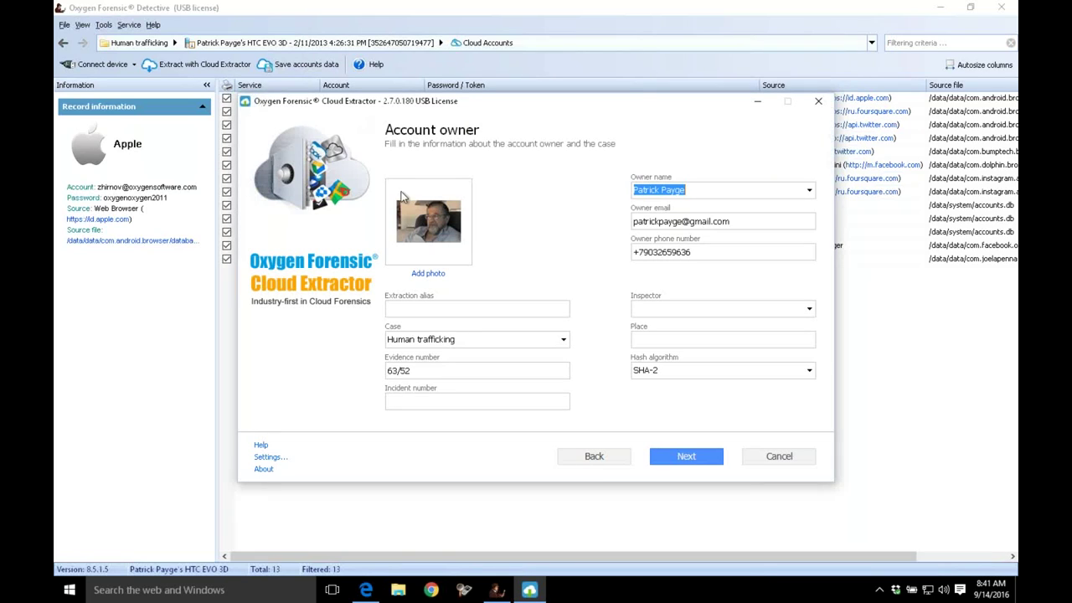
click(664, 464)
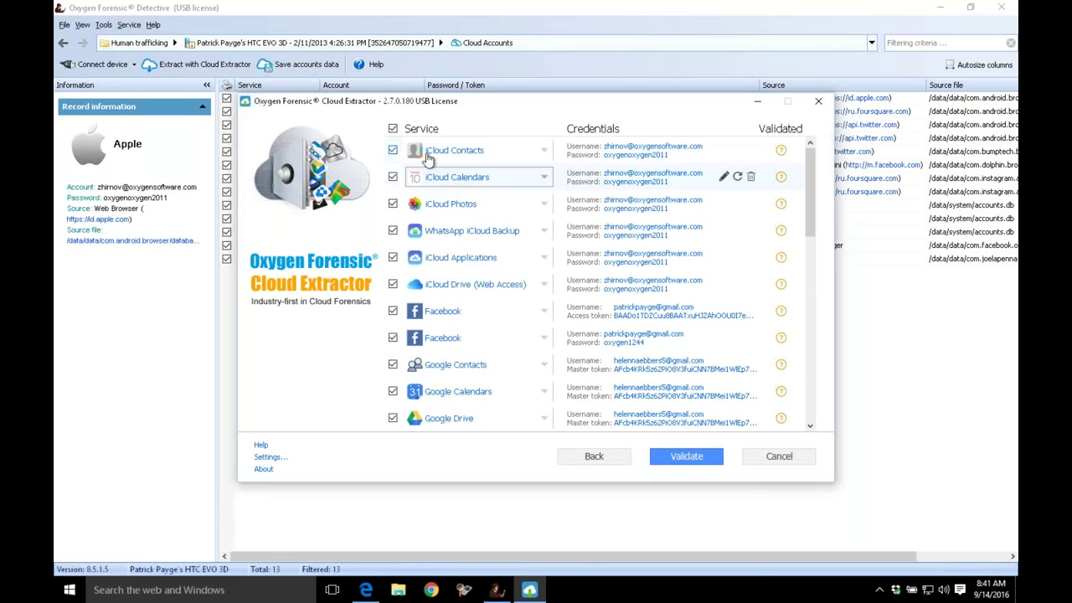
click(393, 128)
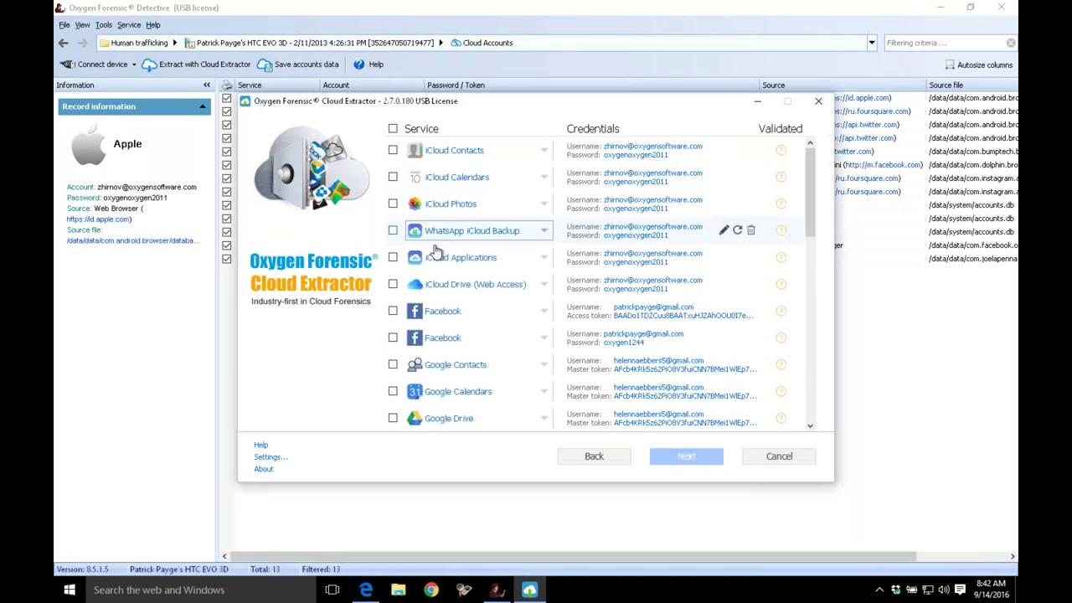
Include Google Tasks, Google Chrome History and Google Photos of the last listed Google account in the extraction
scroll(435, 254, down, 3)
click(393, 203)
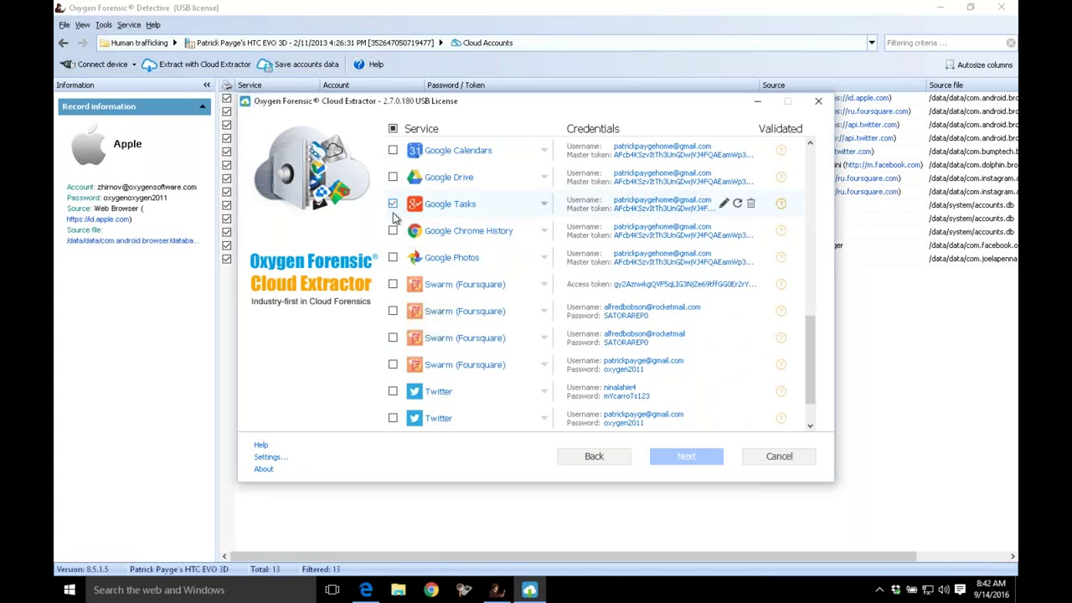
click(393, 231)
click(393, 256)
scroll(407, 287, down, 1)
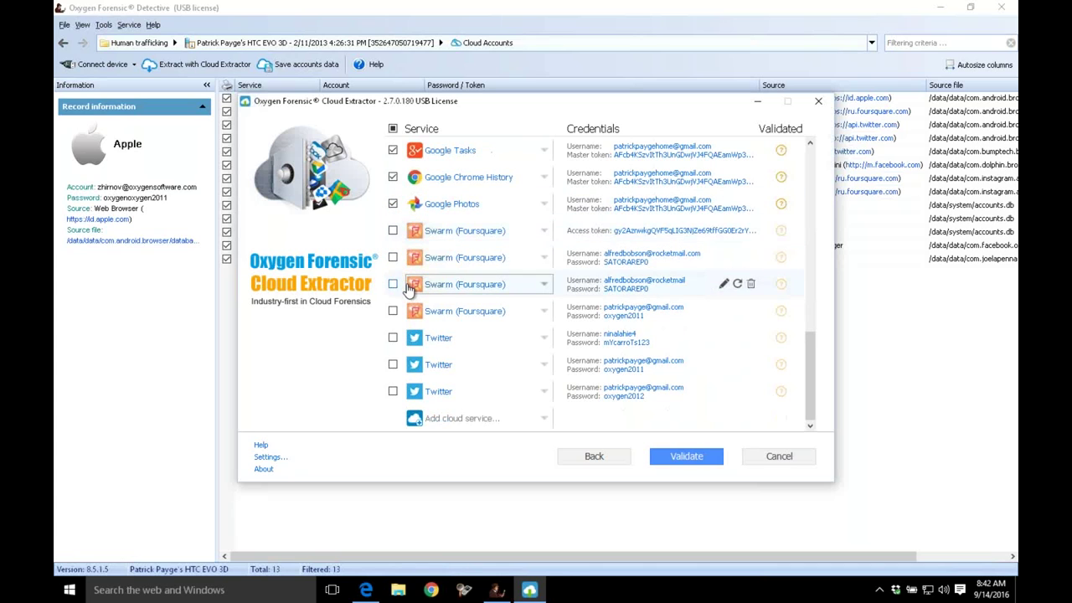
Include Google Tasks, Google Chrome History and Google Photos of the first listed Google account in the extraction
scroll(408, 288, up, 2)
scroll(408, 288, up, 4)
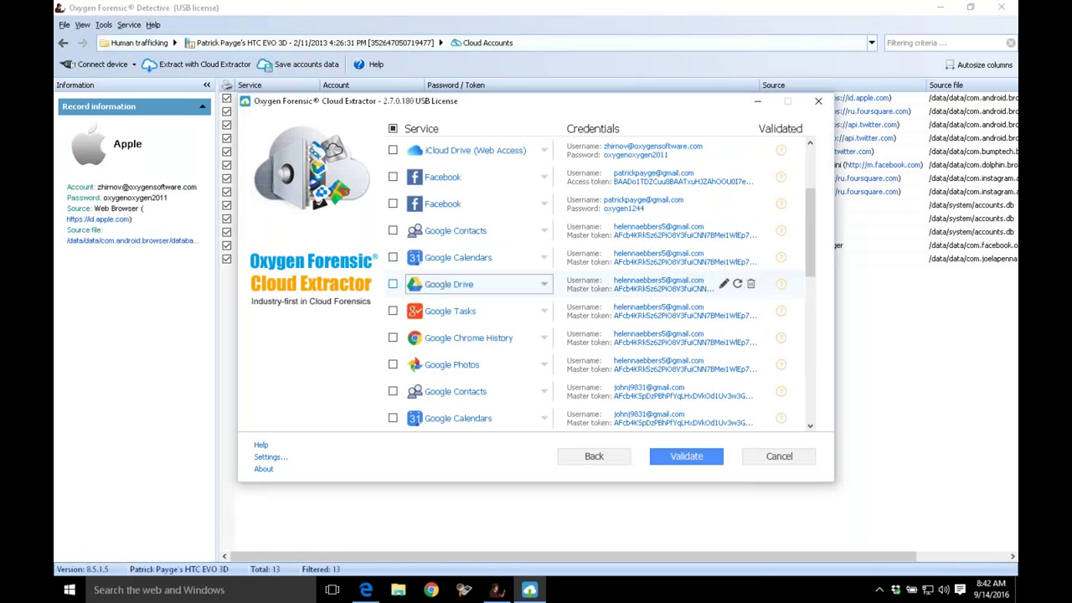
click(392, 311)
click(393, 338)
click(393, 364)
Review the service list and the additional cloud services that can be added, without adding any
scroll(452, 353, up, 2)
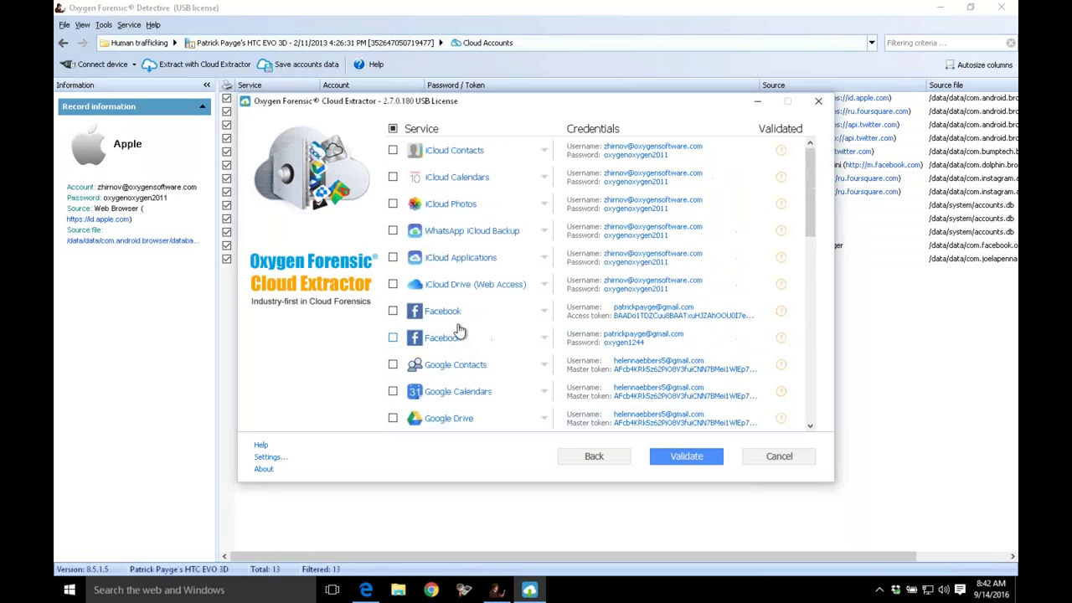
scroll(461, 283, down, 4)
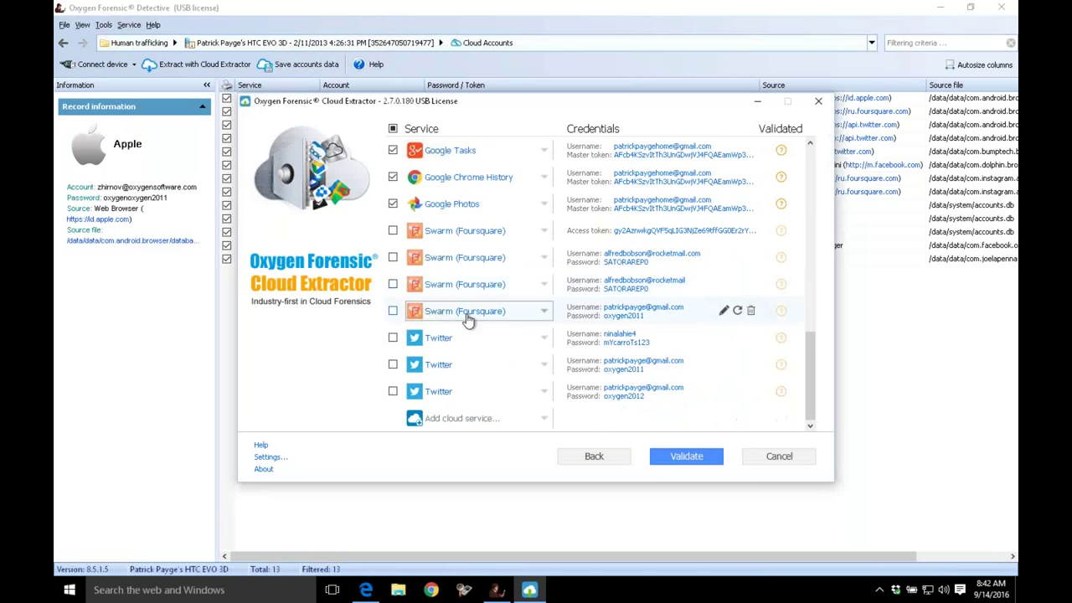
click(462, 415)
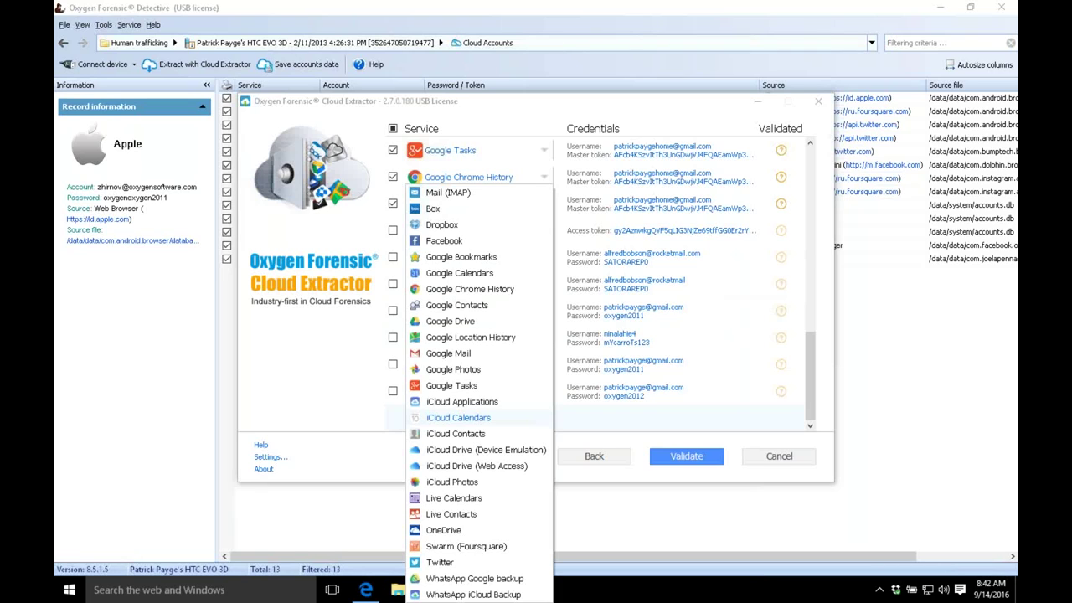
click(363, 393)
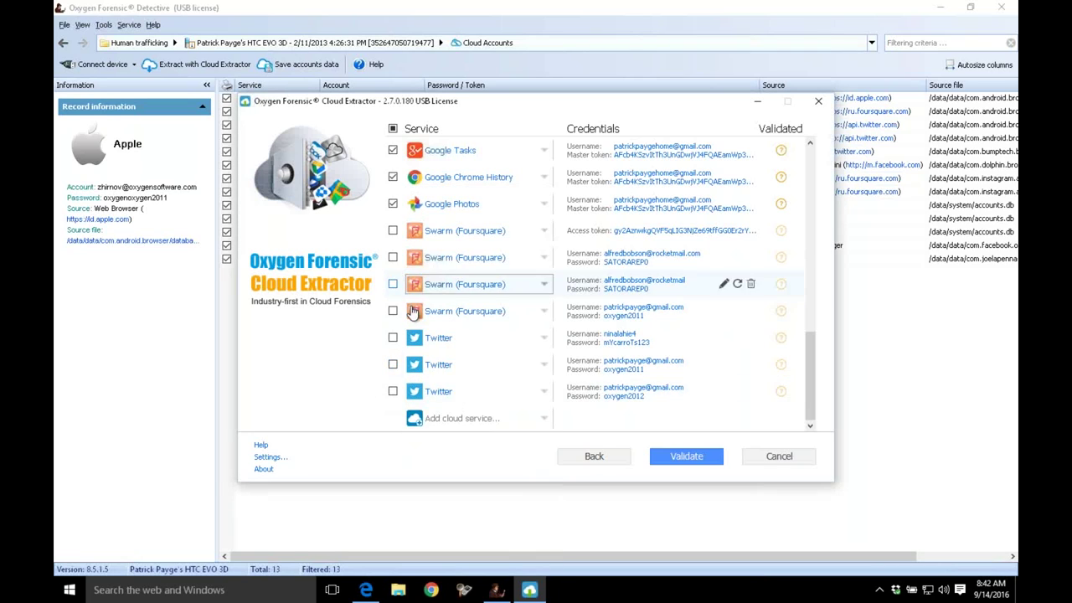
Include Google Chrome History and Google Photos of the second listed Google account and validate the selected services' credentials
scroll(424, 311, up, 2)
scroll(424, 311, up, 1)
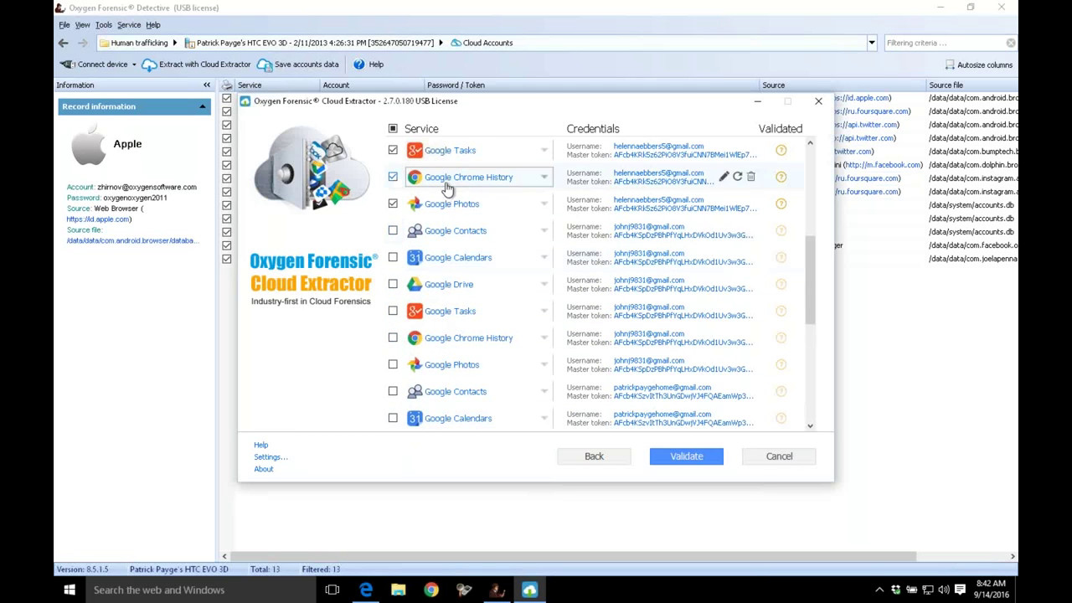
click(393, 338)
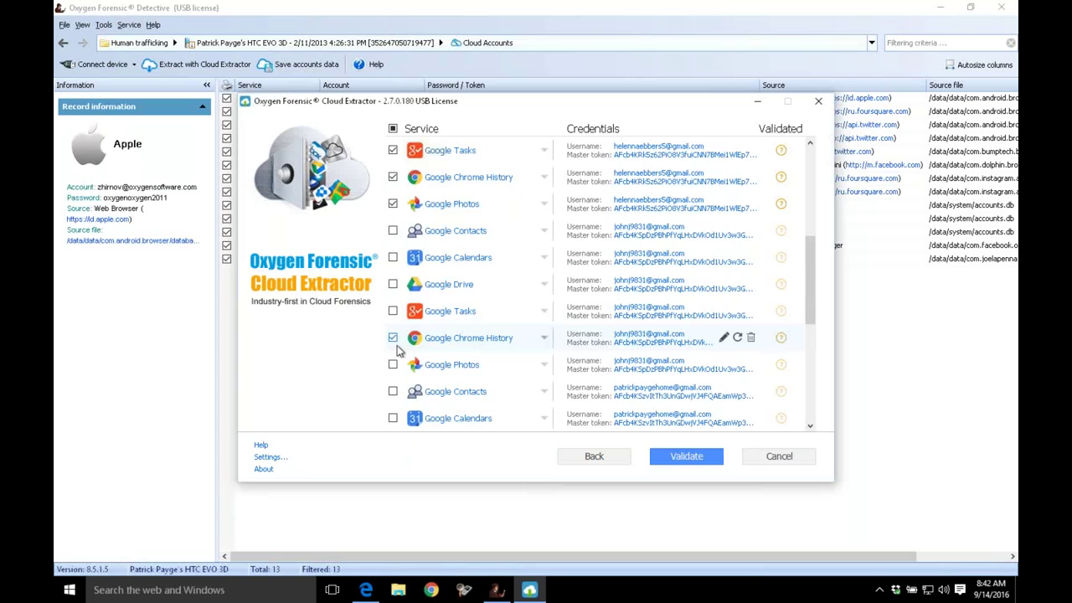
click(392, 365)
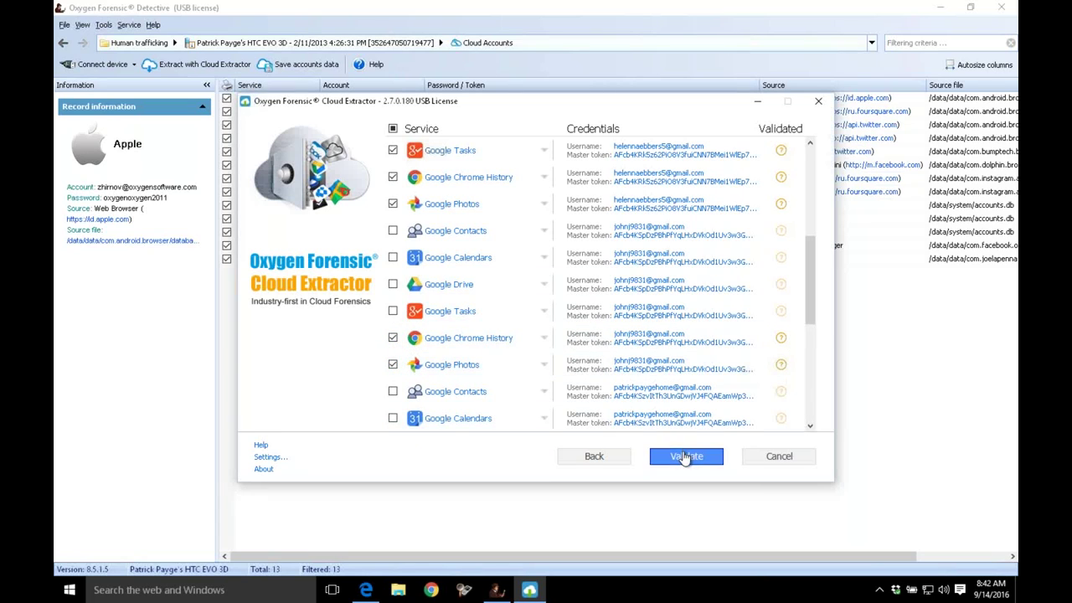
click(687, 456)
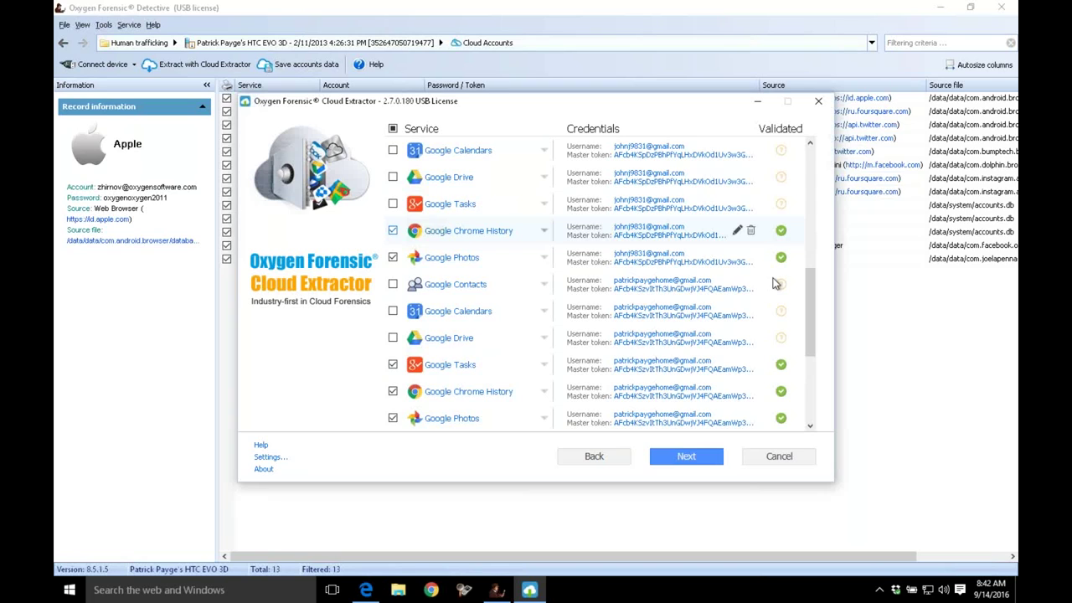
Proceed to the extraction settings and examine the data categories offered for each selected cloud service
click(692, 459)
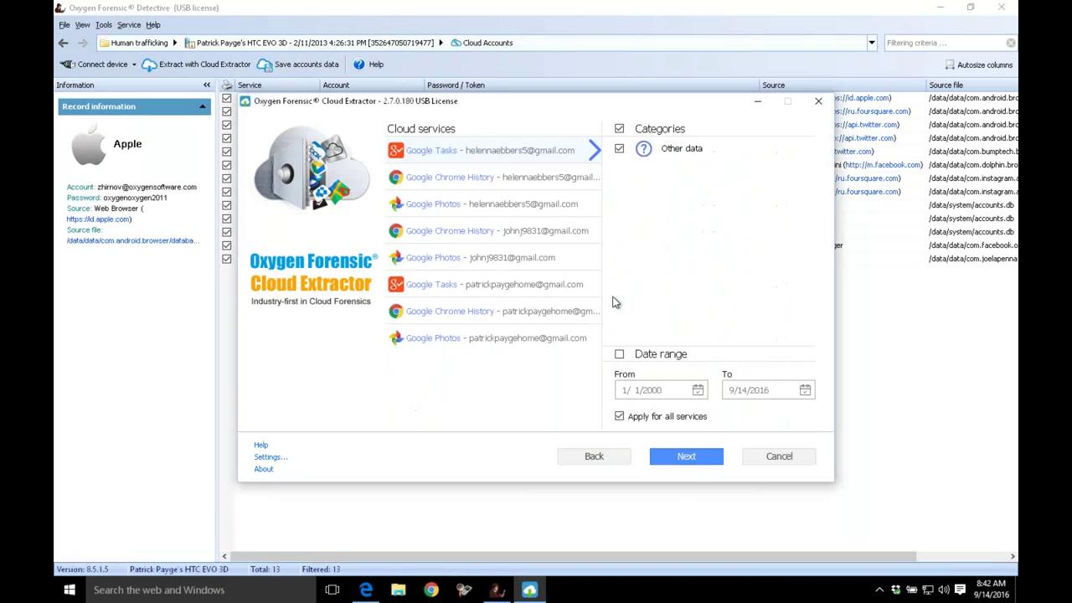
click(513, 185)
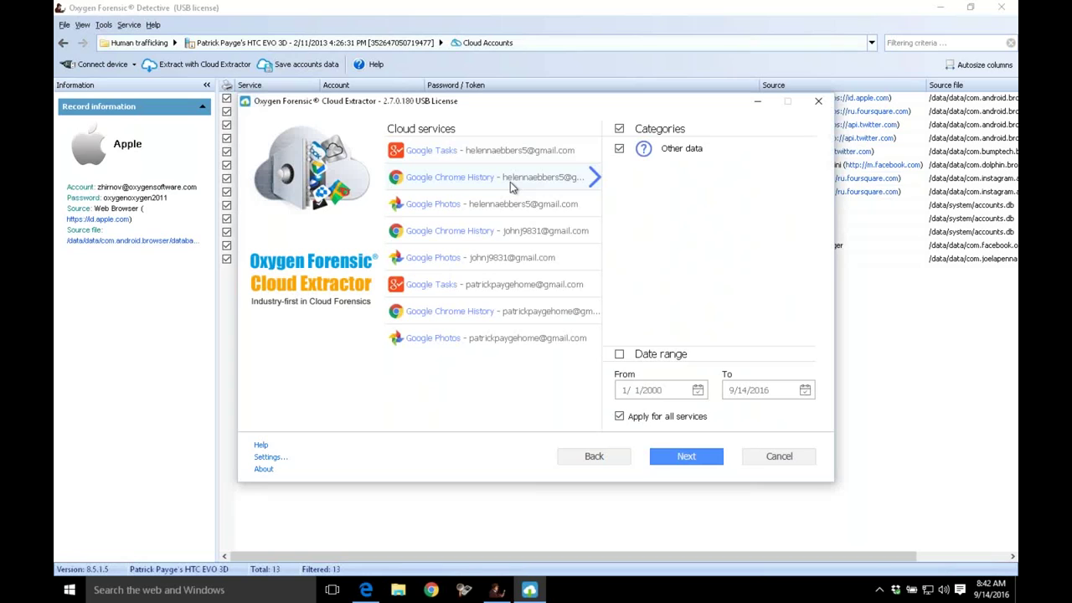
click(509, 204)
click(519, 232)
click(529, 258)
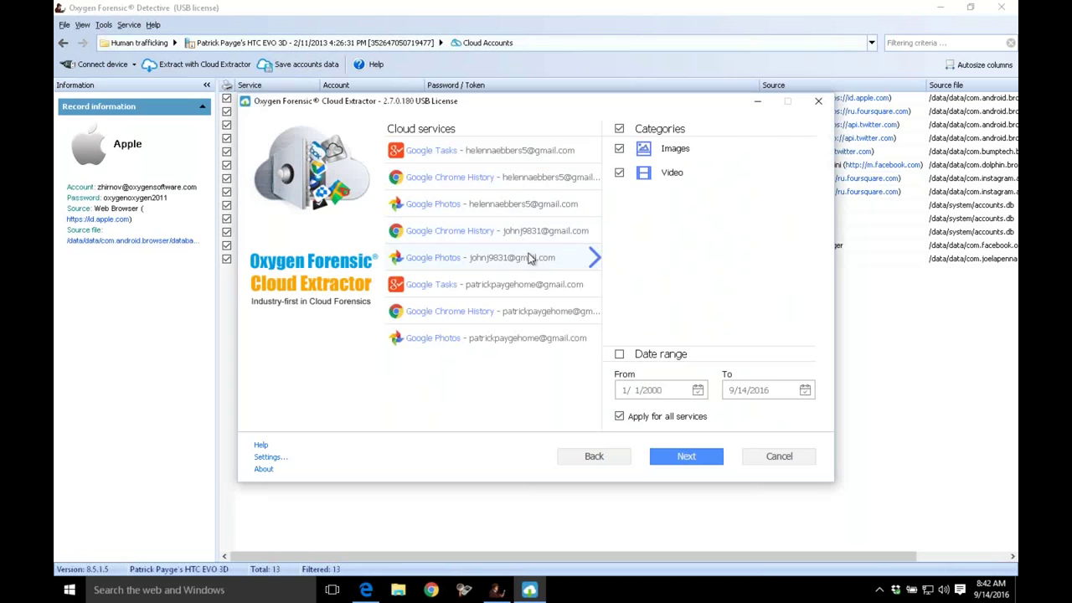
click(537, 286)
click(541, 312)
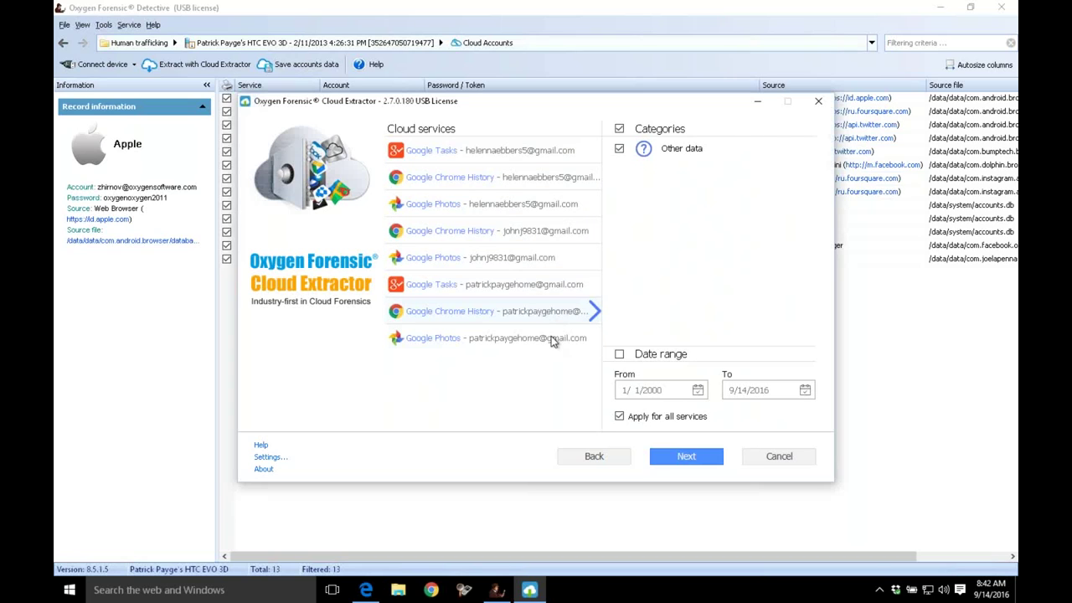
click(553, 340)
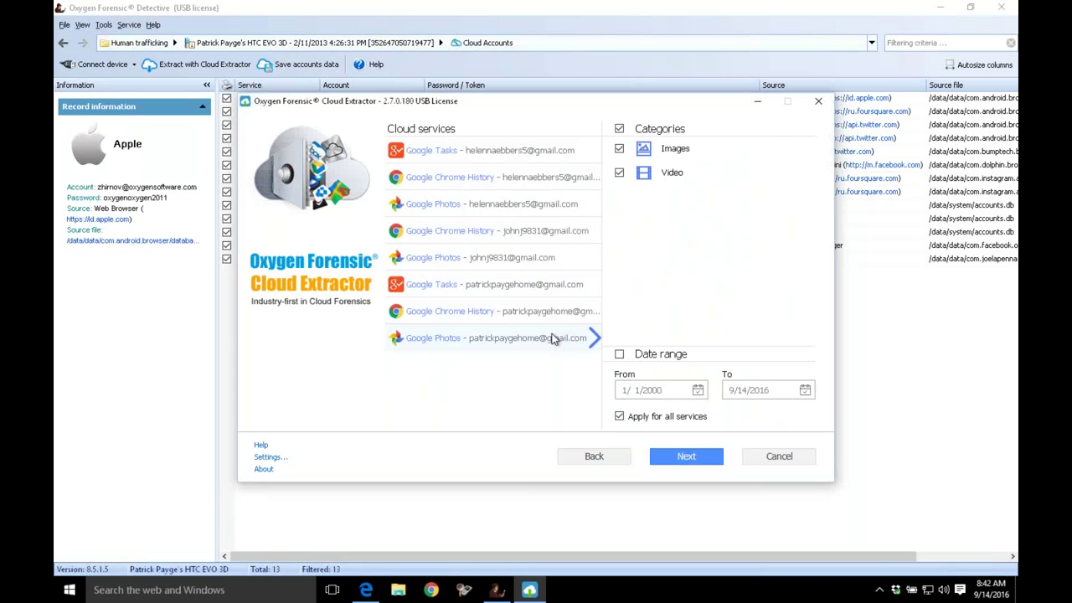
click(556, 156)
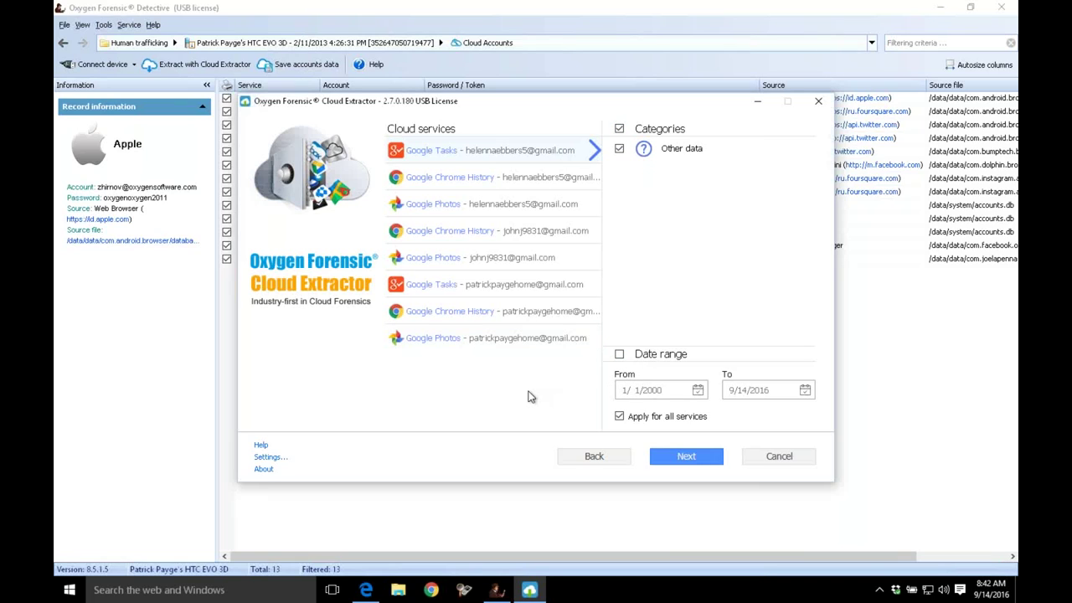
Extract the data from all selected Google services and continue past the extraction summary
click(686, 459)
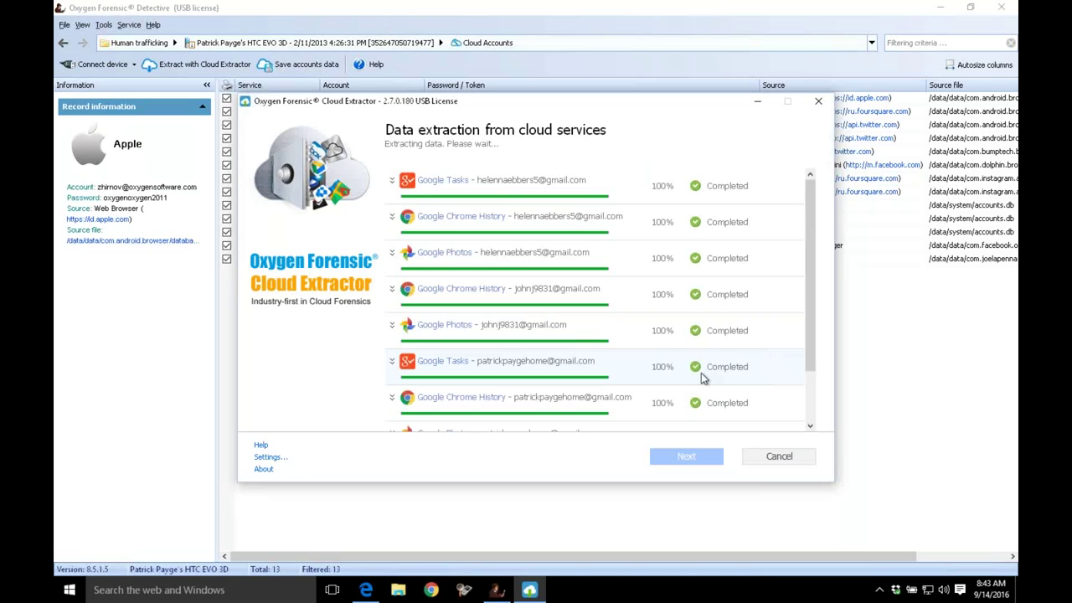
scroll(812, 415, down, 1)
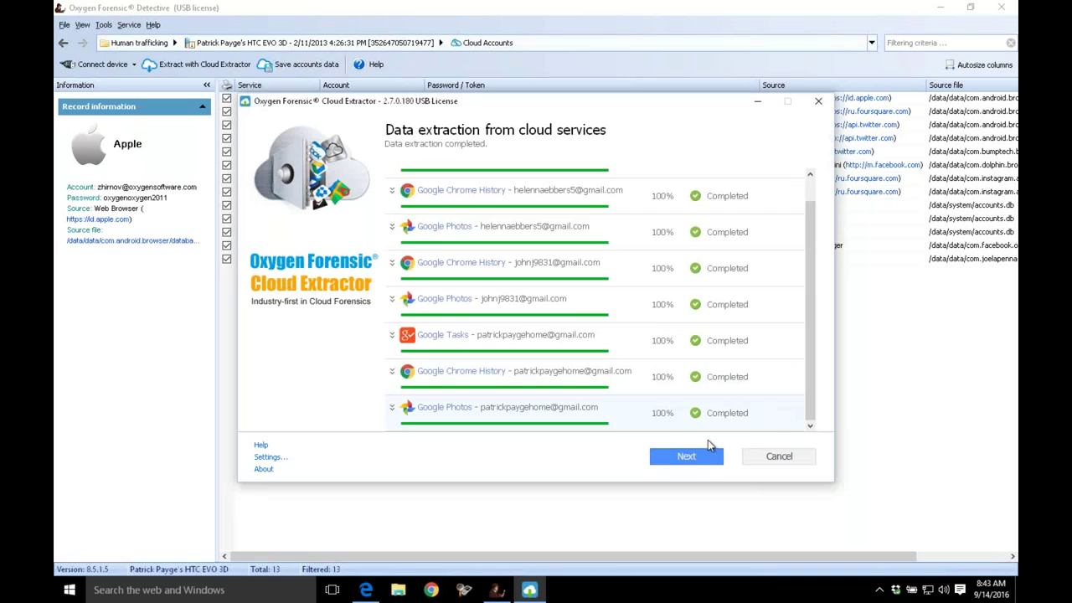
click(676, 459)
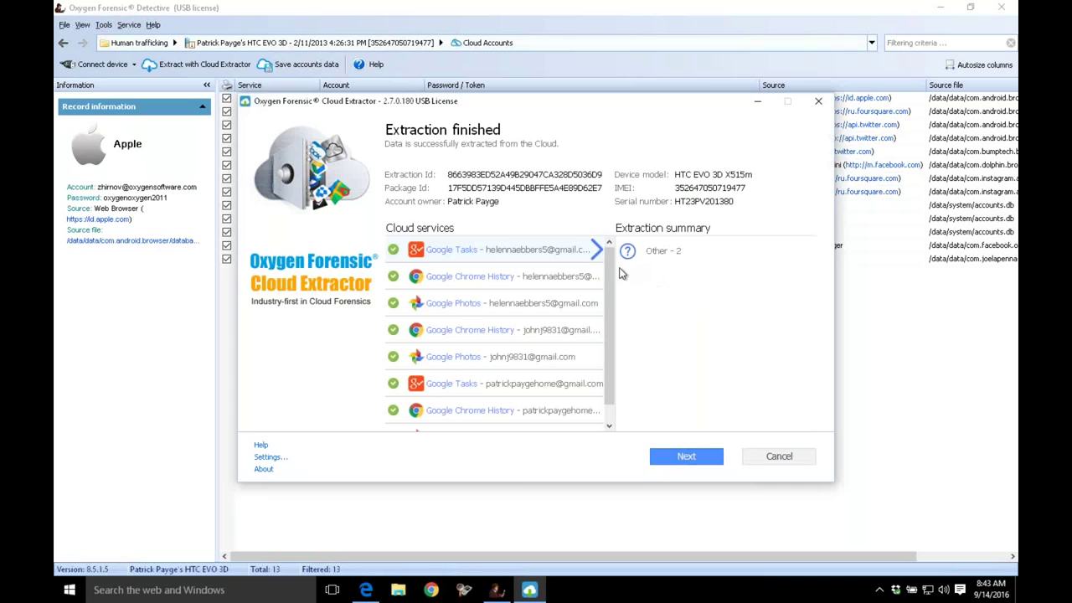
click(670, 458)
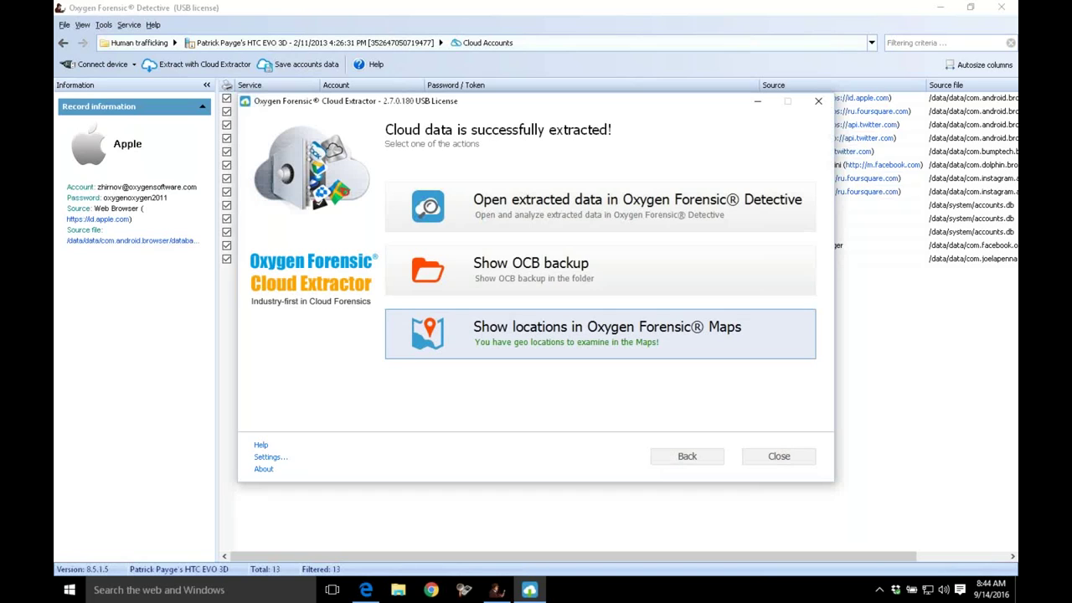
Import the extracted cloud data into Oxygen Forensic Detective and open the new extraction
click(632, 205)
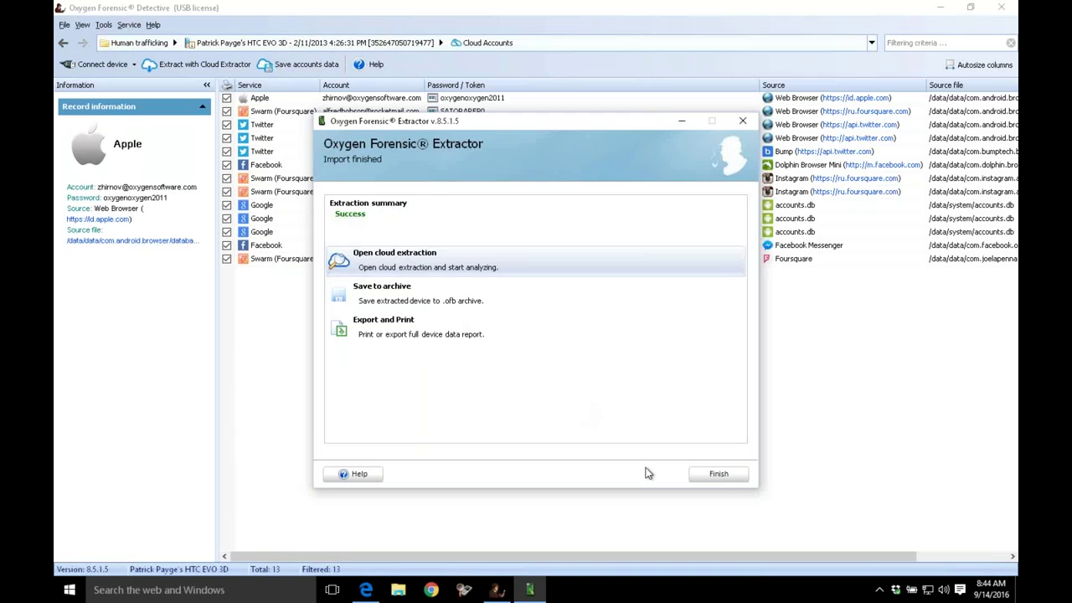
click(716, 474)
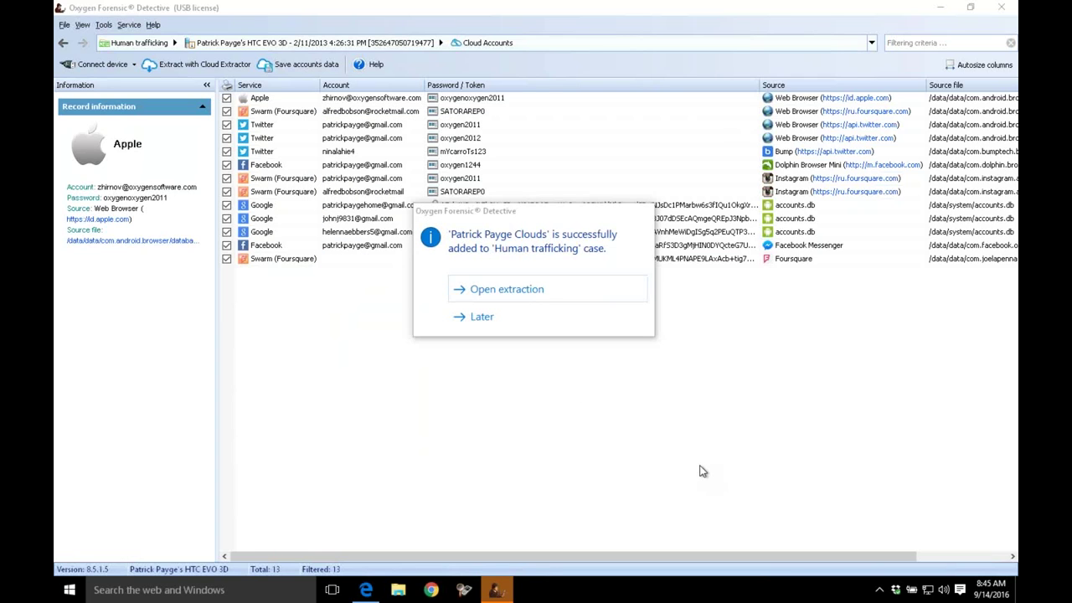
click(528, 293)
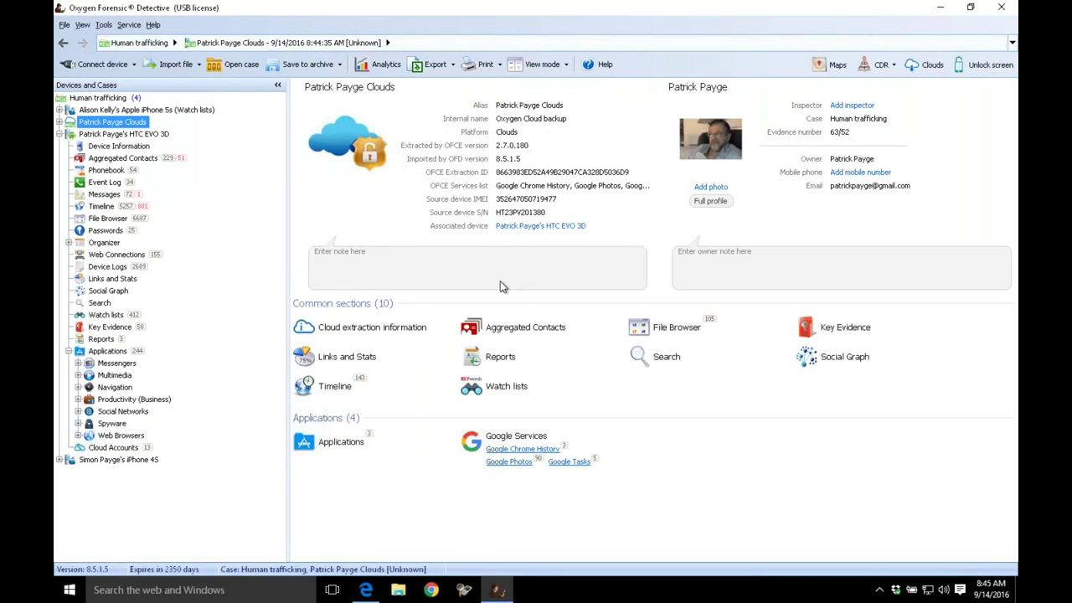
Open the Social Graph for the whole Human trafficking case and show common contacts only
click(59, 134)
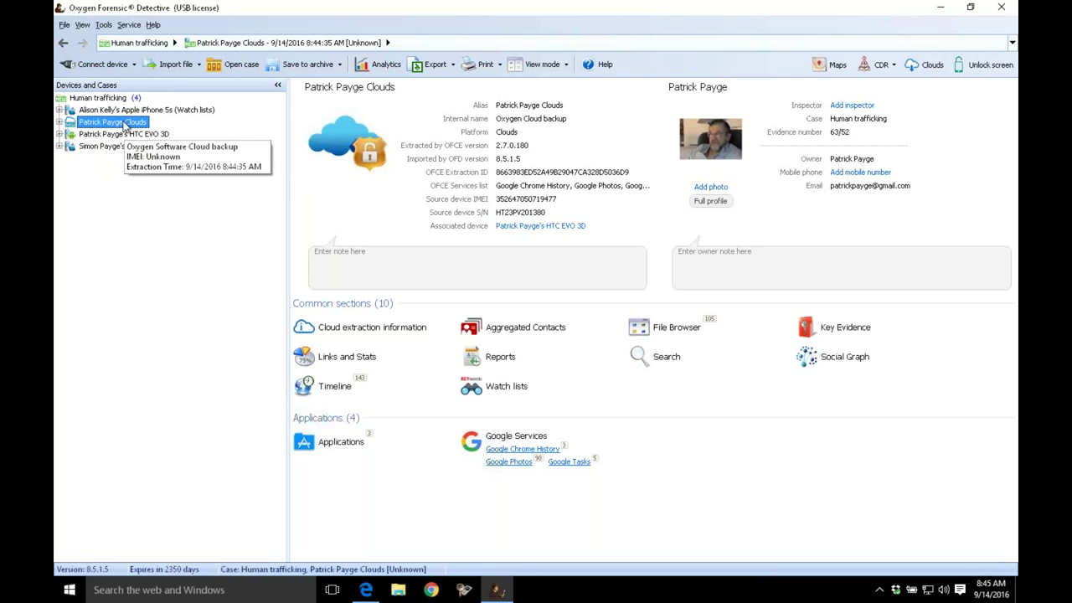
click(89, 100)
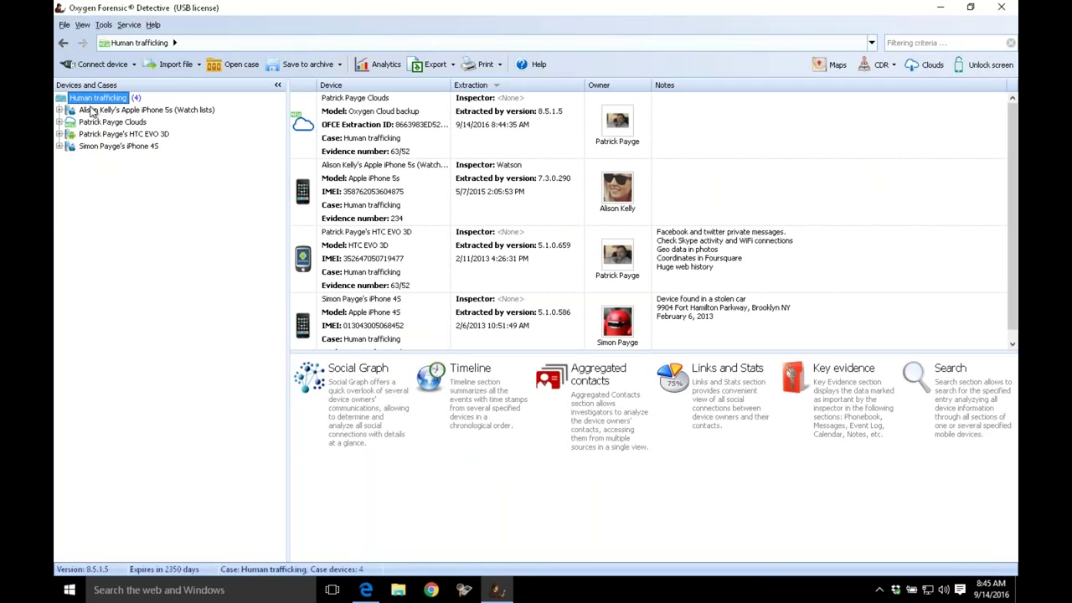
click(374, 396)
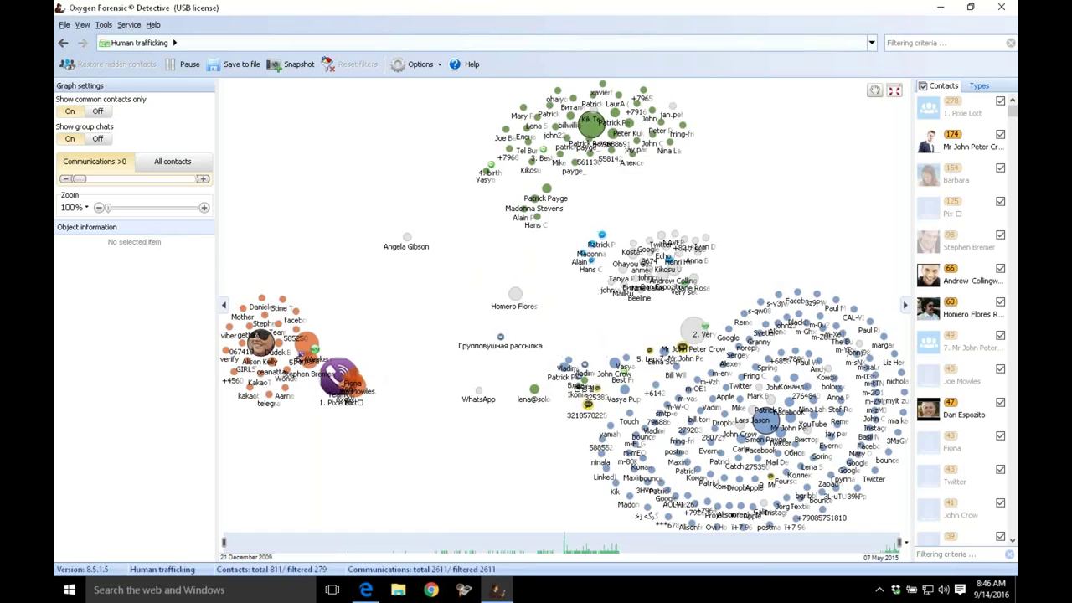
click(70, 113)
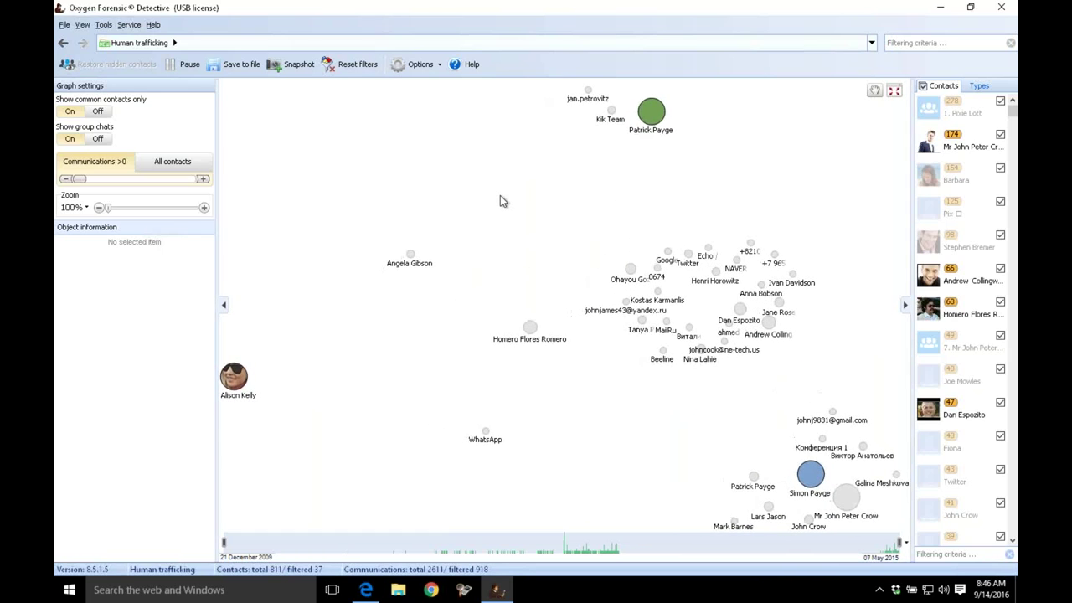
Select the contact shared by all three device owners on the graph and review the communications in its aggregated contact card
mouse_move(538, 325)
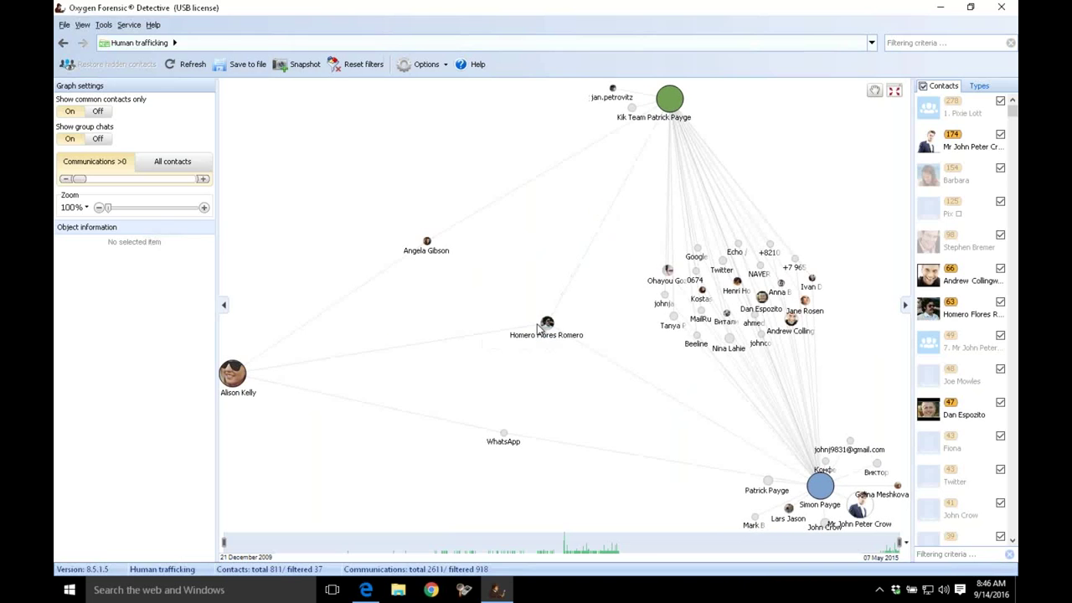
drag(544, 331, 508, 317)
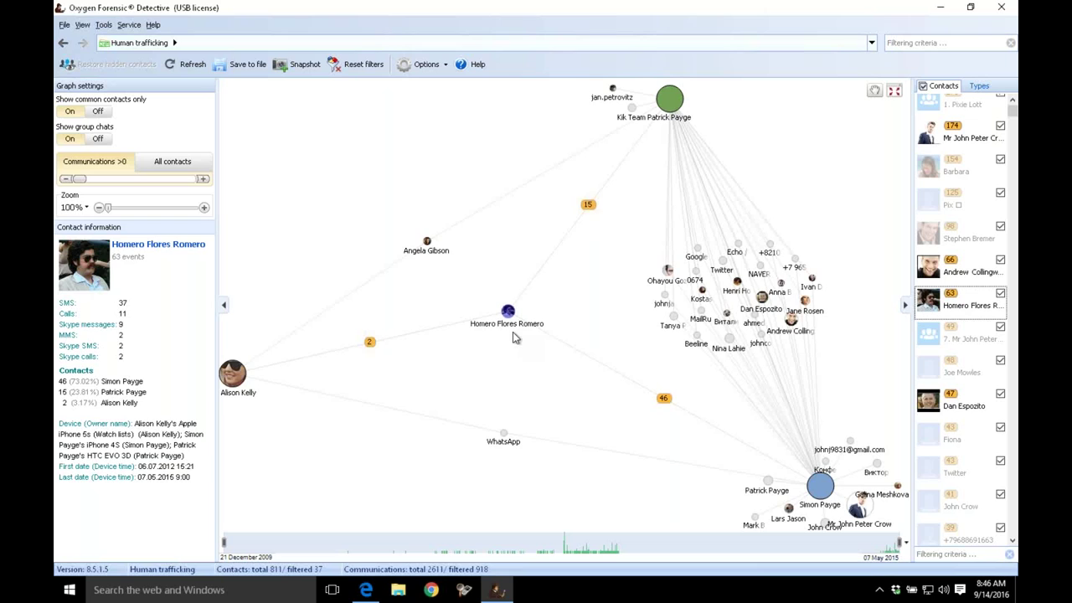
click(177, 245)
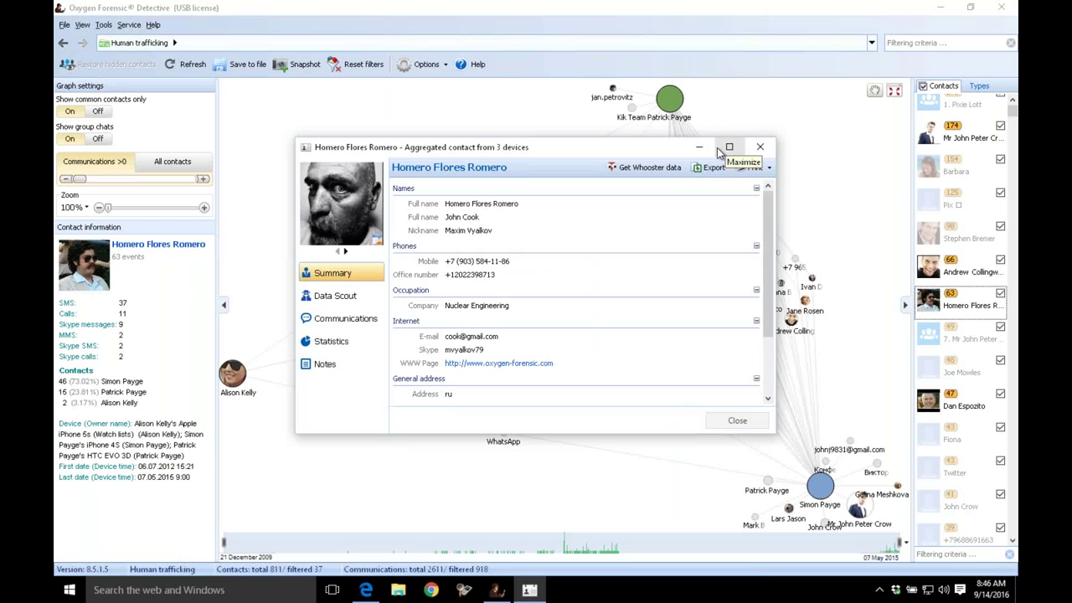
click(371, 319)
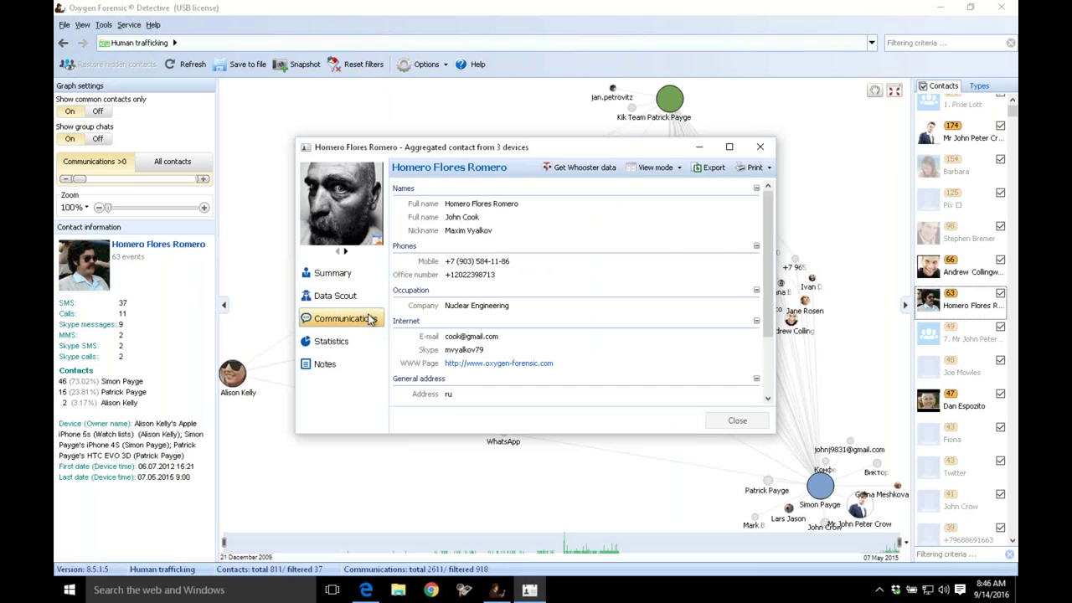
drag(780, 215, 876, 263)
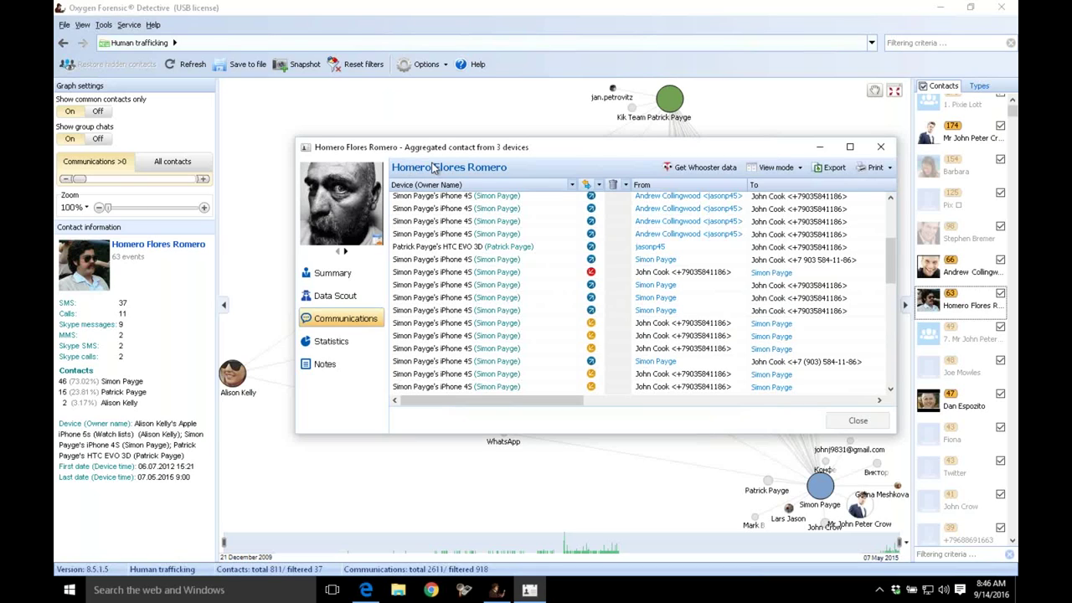
click(880, 148)
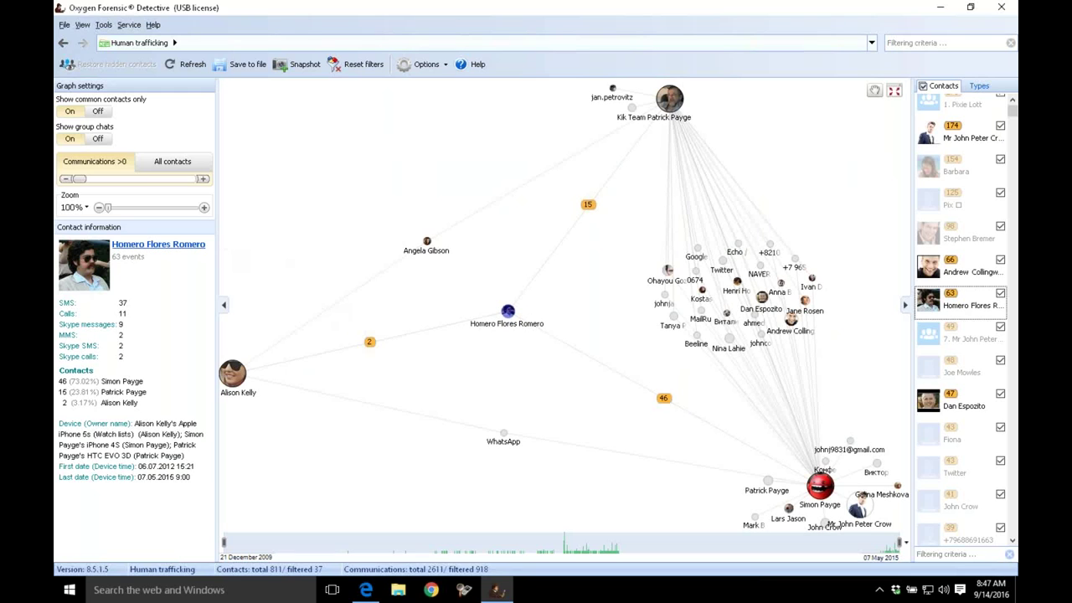
Reopen the shared contact's card and examine the types, time stamps and texts of its communications down to the oldest entry
click(159, 245)
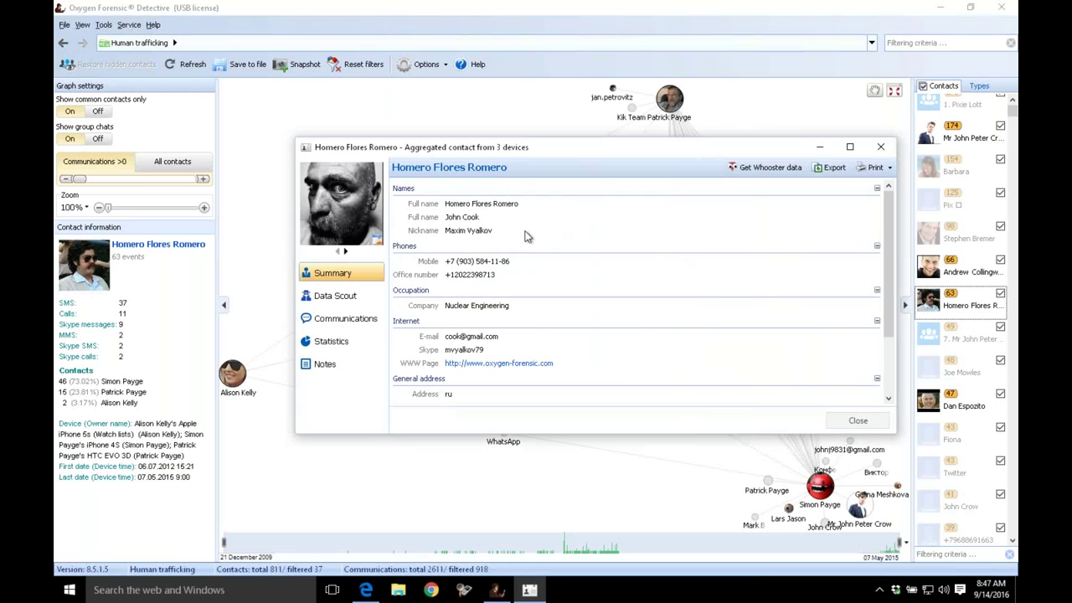
click(352, 318)
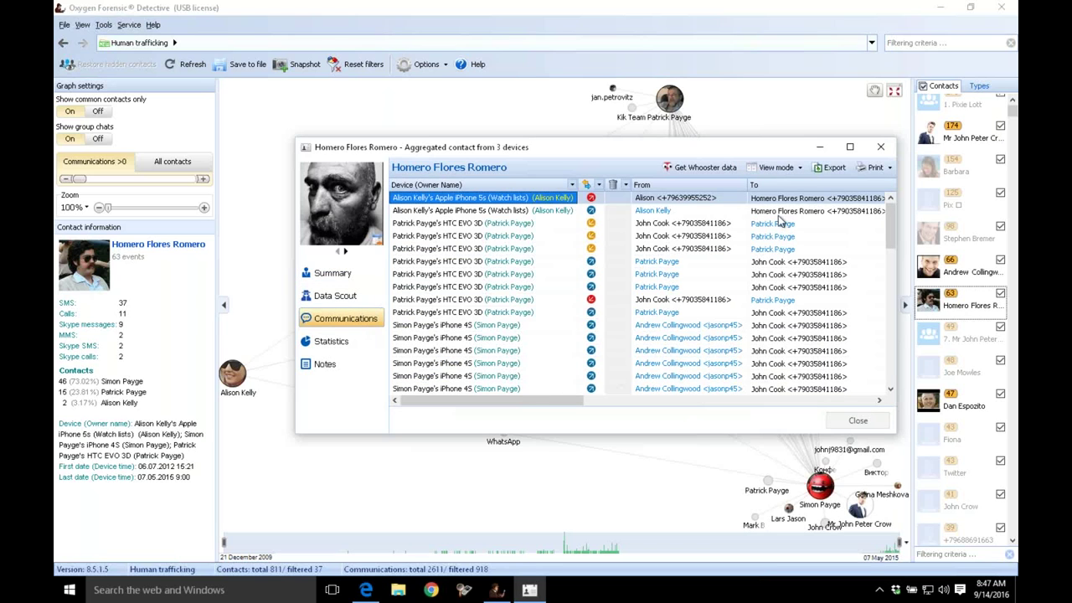
drag(567, 405, 708, 402)
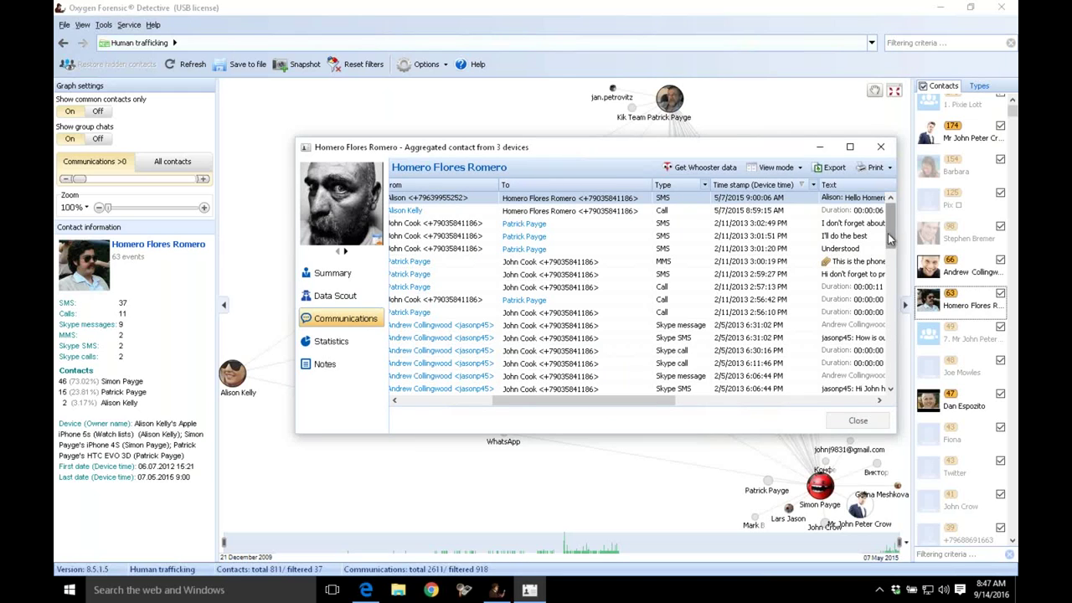
scroll(893, 299, down, 1)
scroll(893, 299, down, 5)
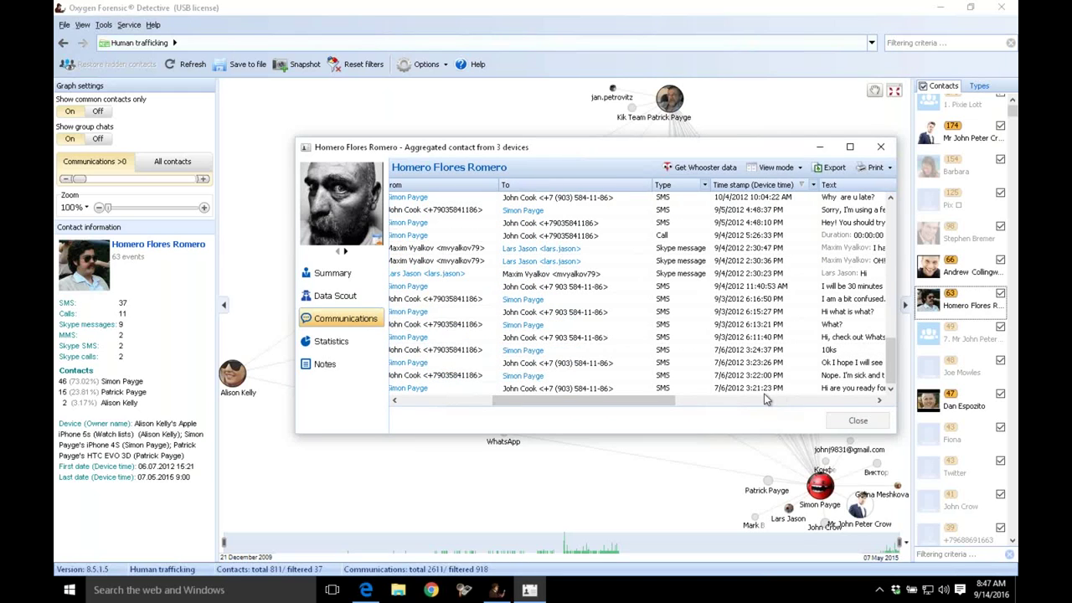
click(881, 147)
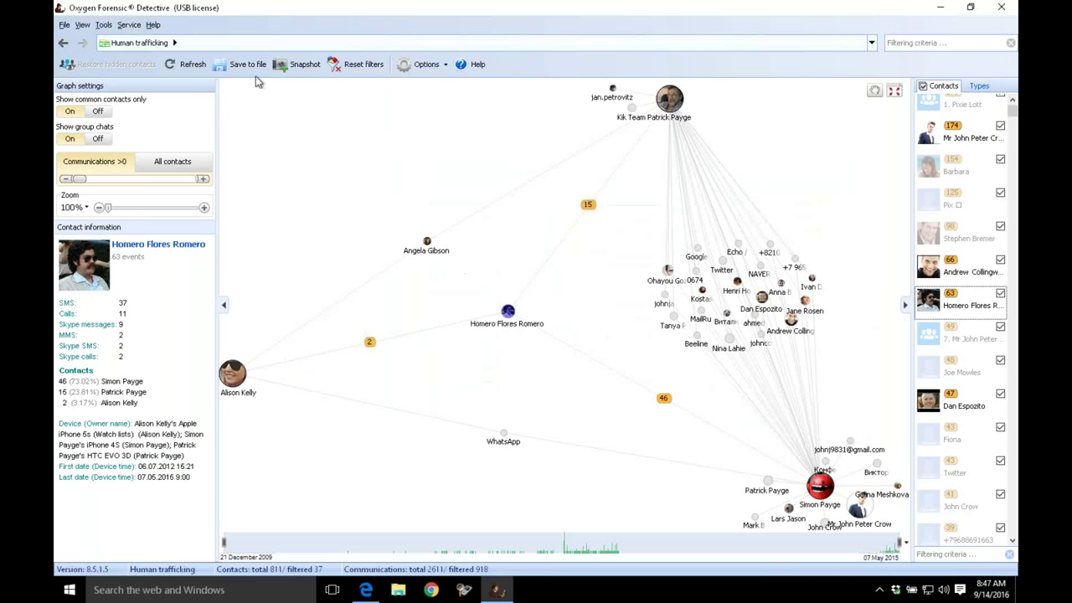
Open the Timeline of the Human trafficking case and set the date filter's start to 2/1/2013
click(174, 43)
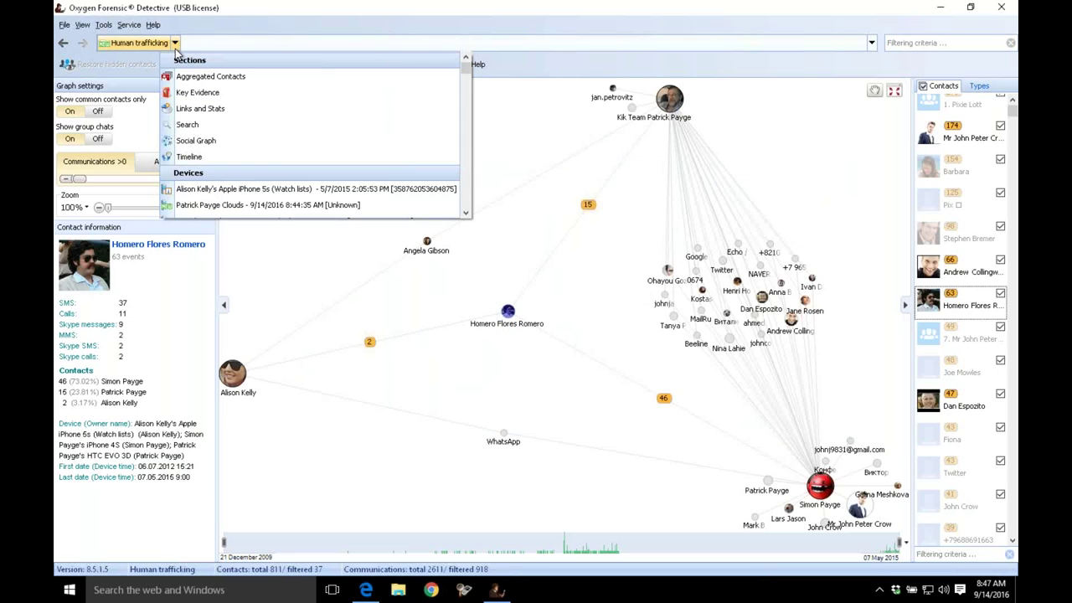
click(185, 159)
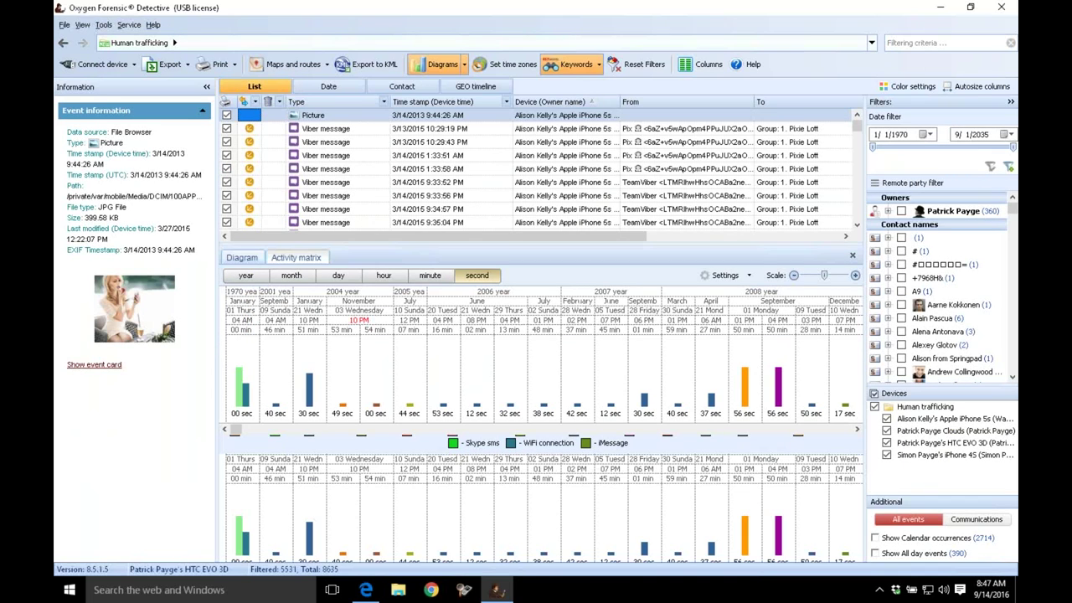
text(2)
click(900, 135)
text(2015)
Set the date filter's end to 5/30/2015 and apply the filter to the timeline
click(964, 138)
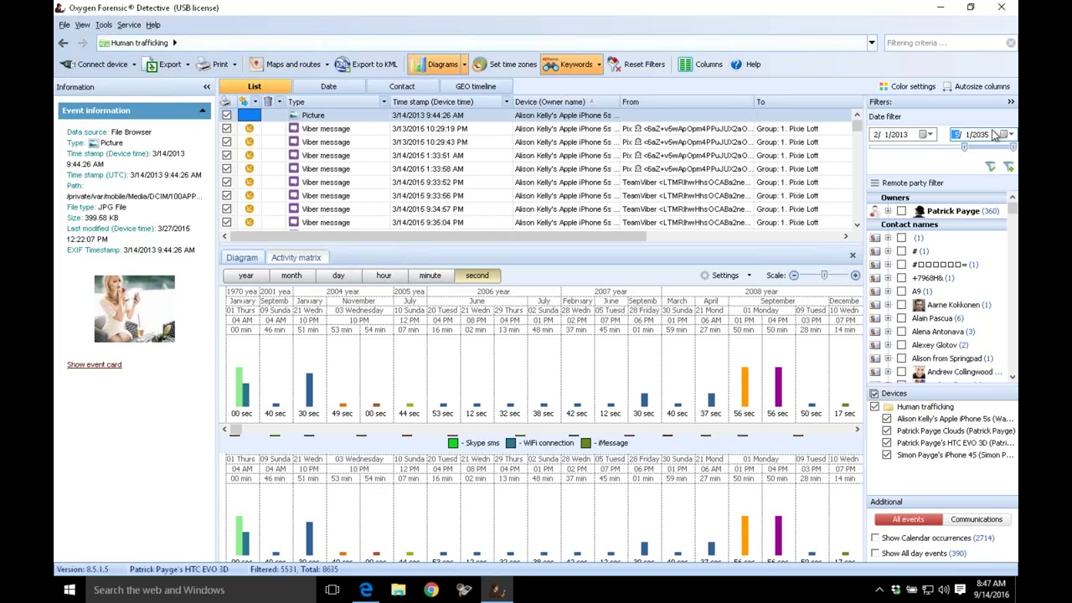
text(5/)
text(30)
text(20)
text(22)
text(02)
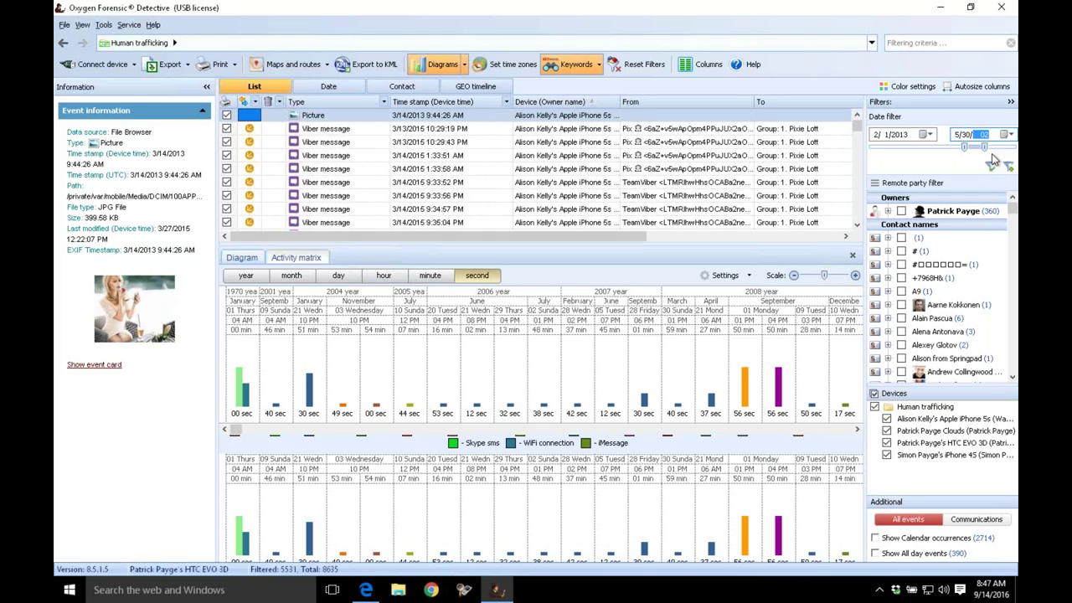
text(0)
click(986, 139)
text(20)
text(16)
click(991, 167)
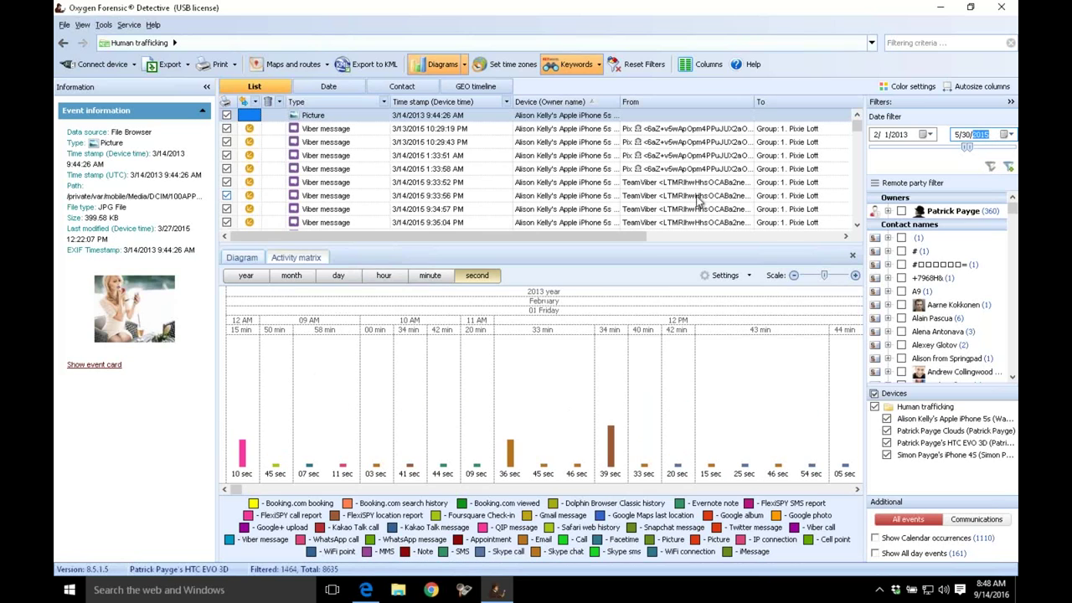
Enlarge the event list, switch to the GEO timeline and show all checked locations in Oxygen Forensic Maps
drag(679, 382, 670, 415)
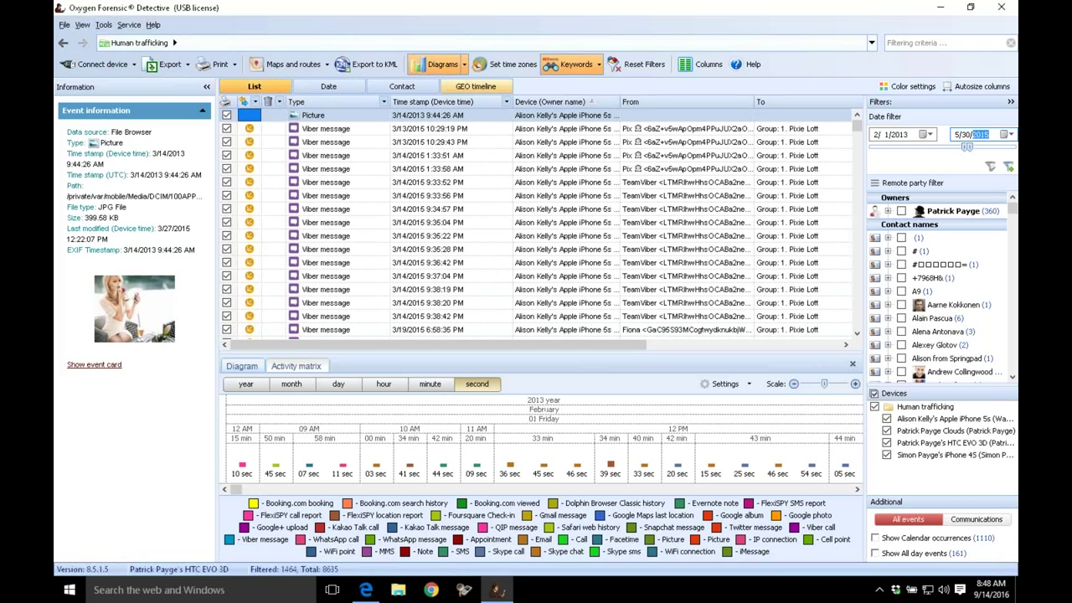
click(465, 89)
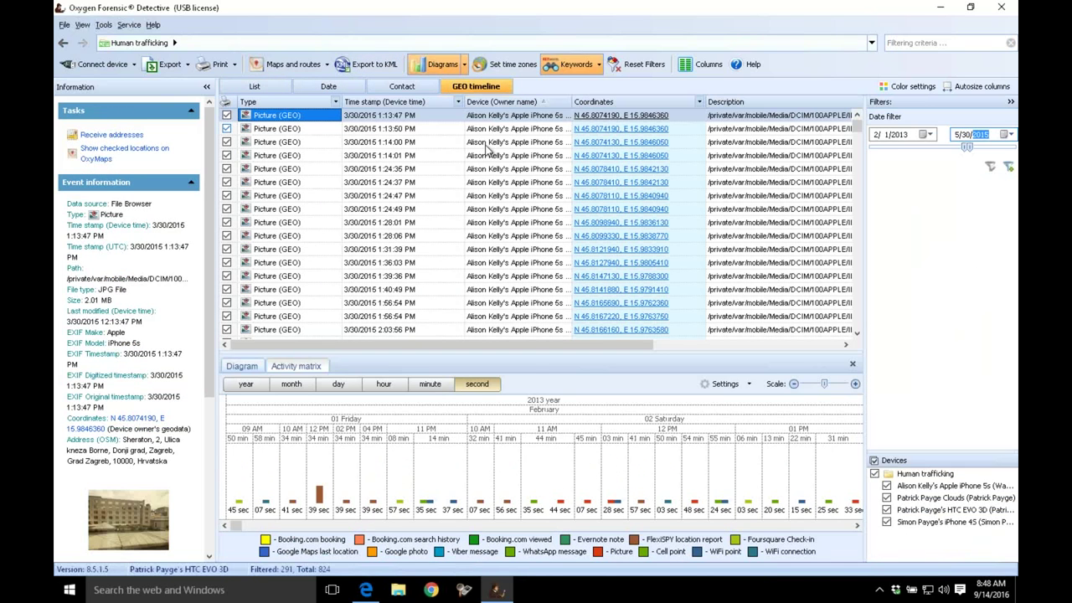
mouse_move(857, 127)
mouse_down()
mouse_move(859, 266)
mouse_move(855, 117)
mouse_up()
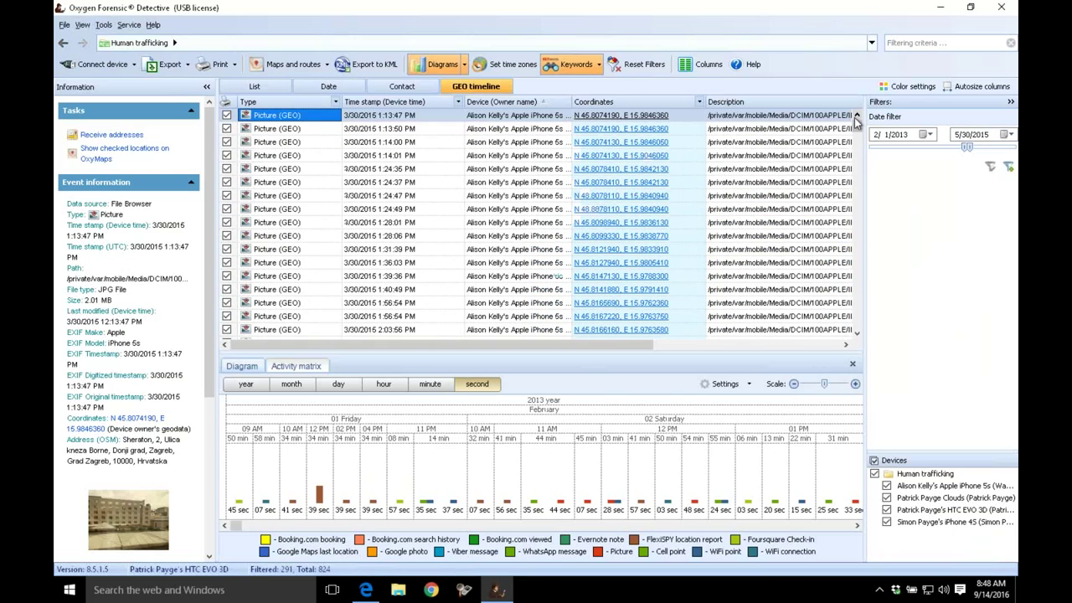
click(126, 152)
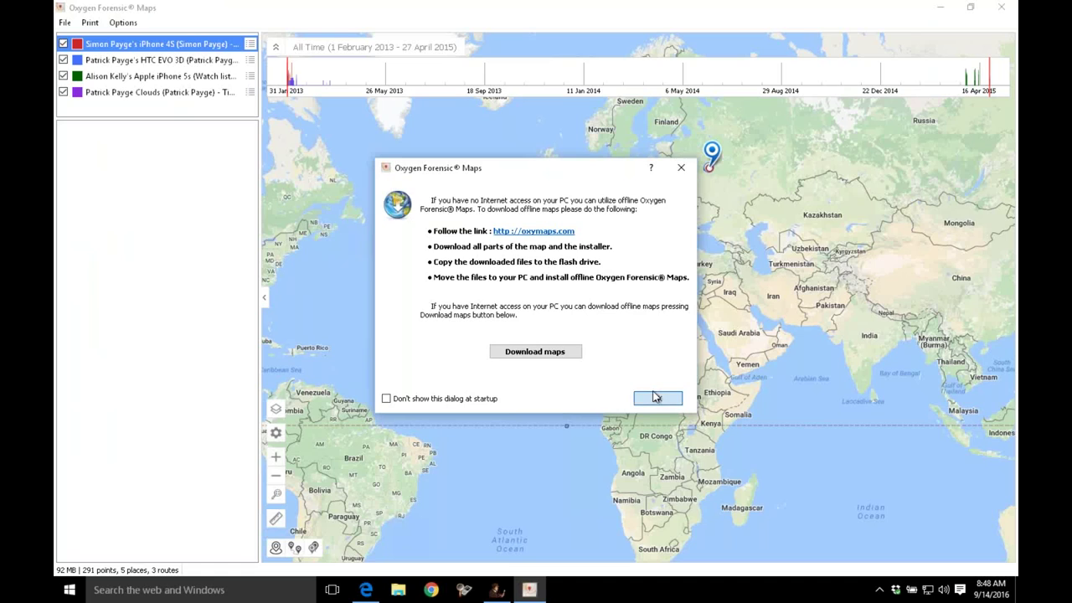
click(657, 397)
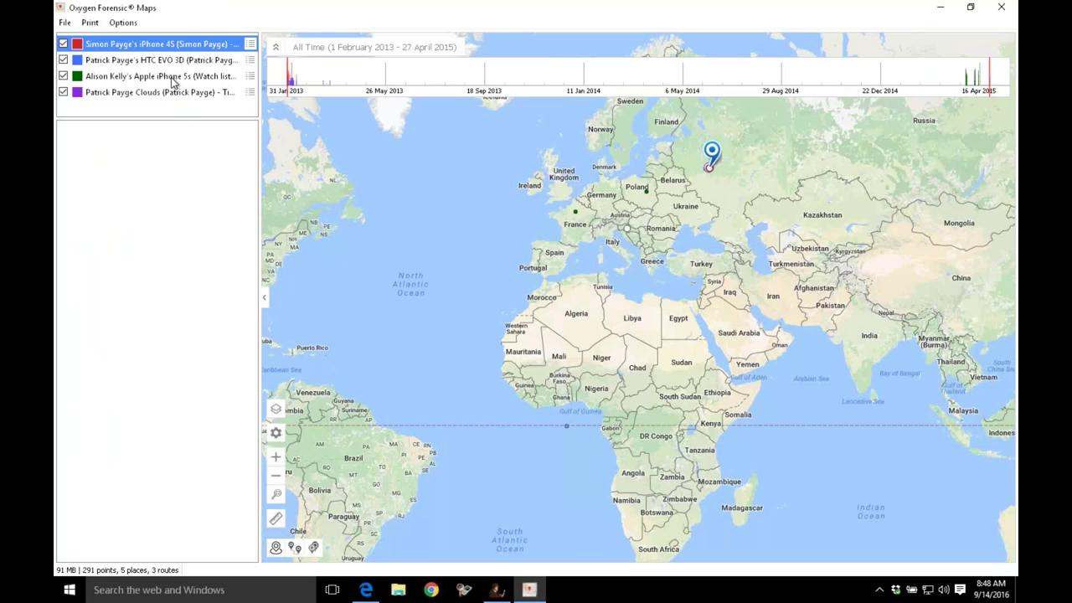
Identify the devices' common locations using a maximum distance of 50 meters and a maximum interval of 3 minutes
click(276, 547)
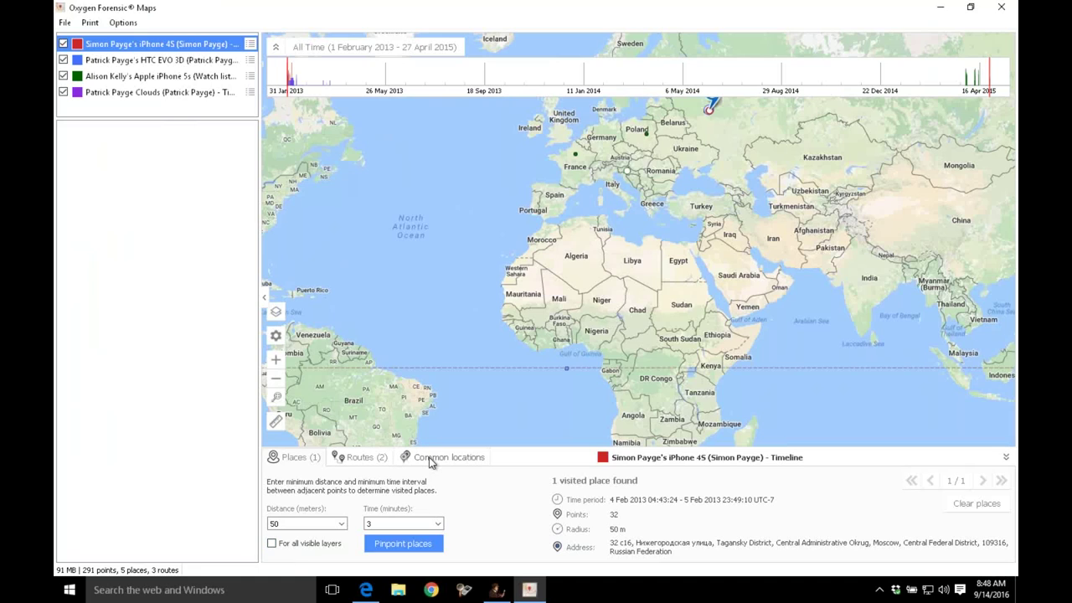
click(430, 462)
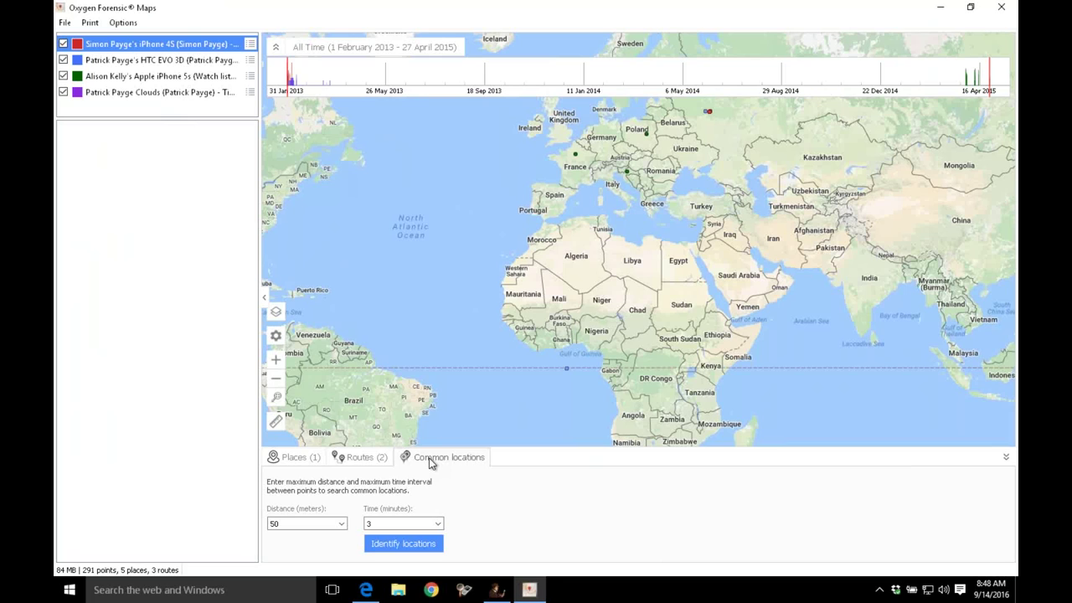
click(432, 549)
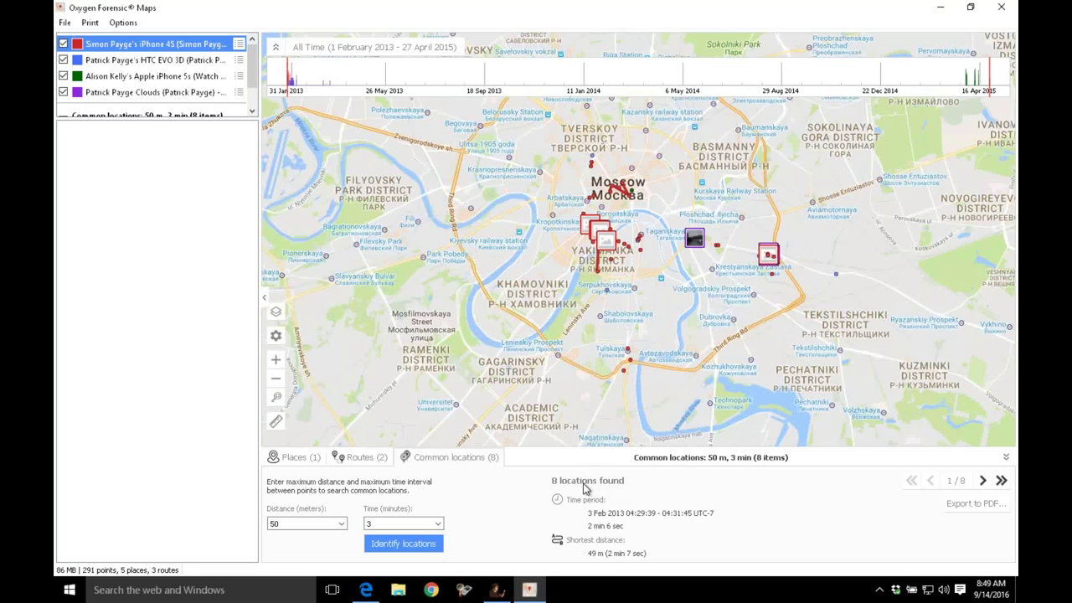
Inspect the point records at the center of the blue circle in the first common location
click(277, 360)
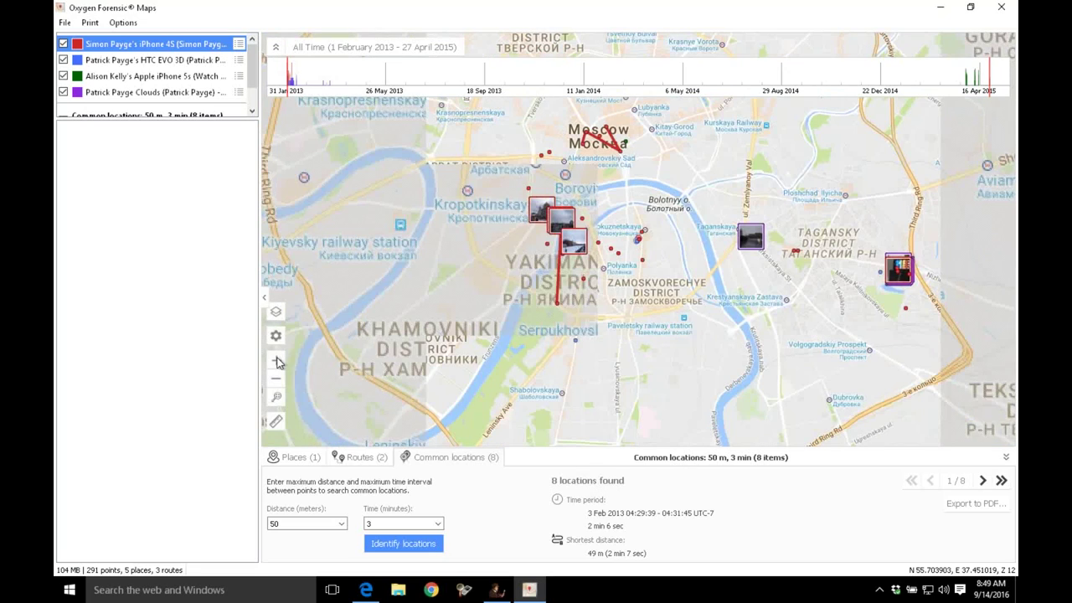
click(277, 361)
click(277, 360)
click(276, 360)
click(276, 361)
click(277, 361)
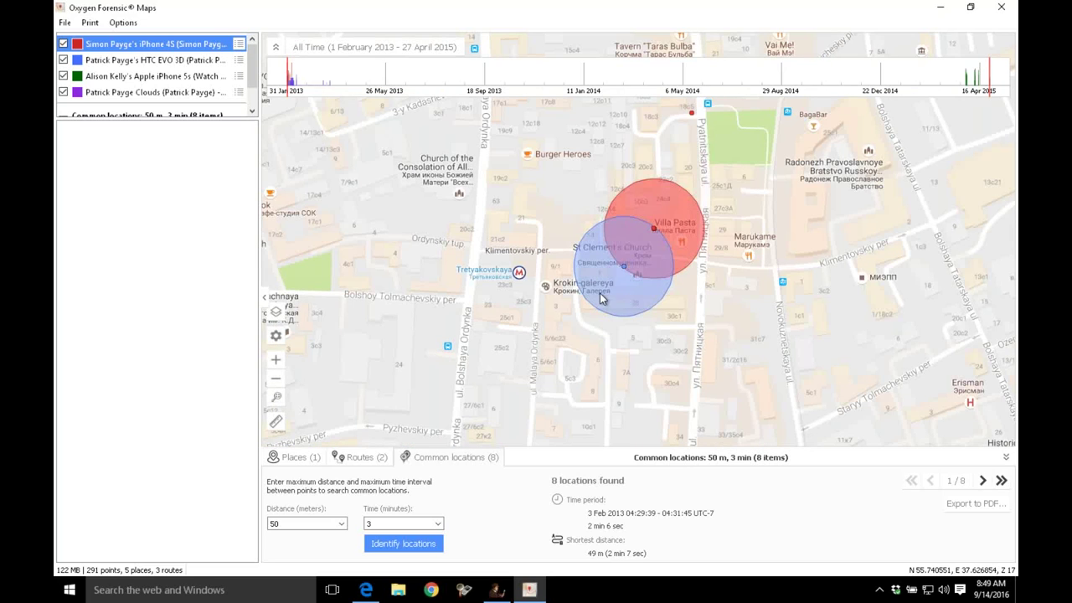
click(624, 268)
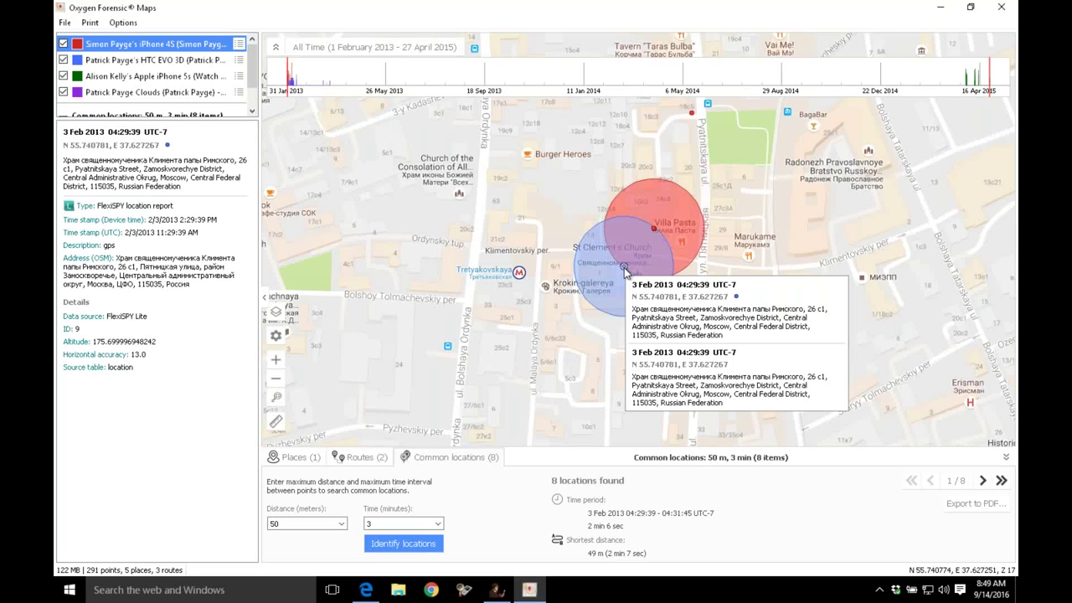
double_click(624, 267)
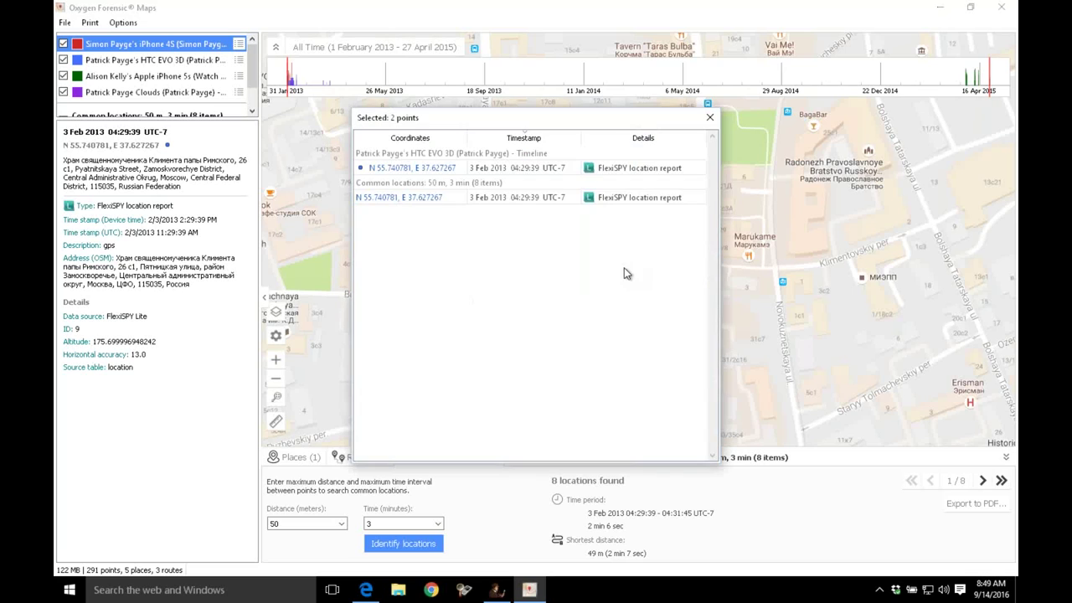
click(710, 118)
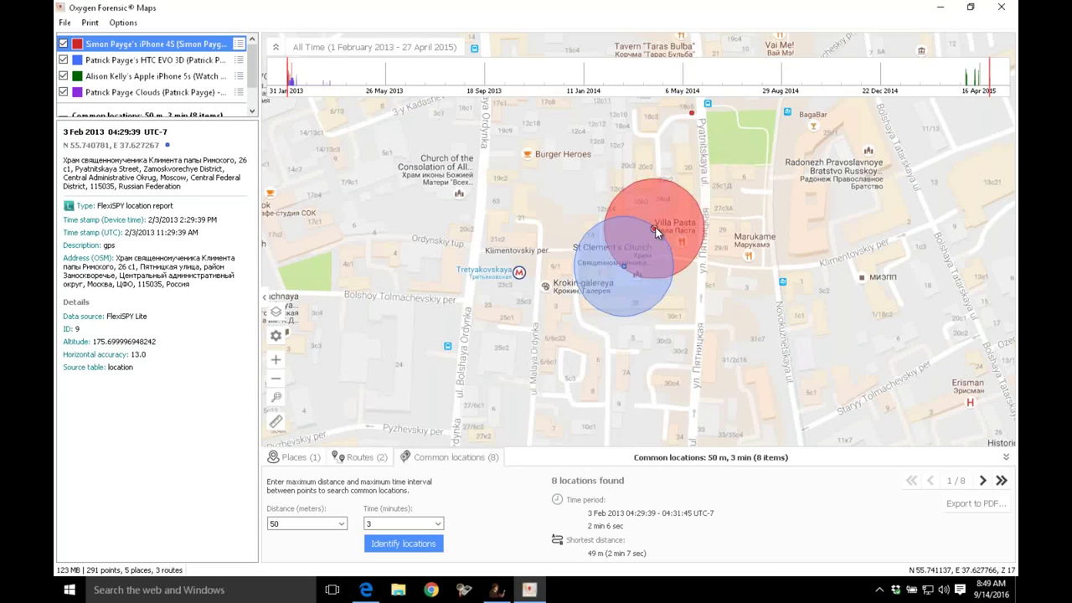
Inspect the point records at the center of the overlapping red circle
click(656, 229)
double_click(657, 232)
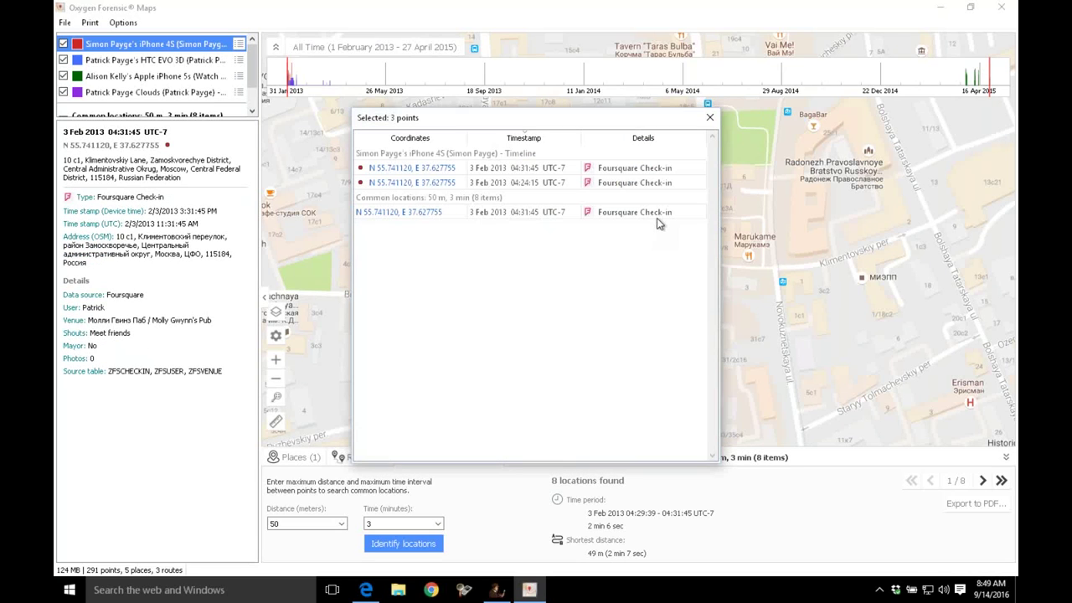
click(709, 117)
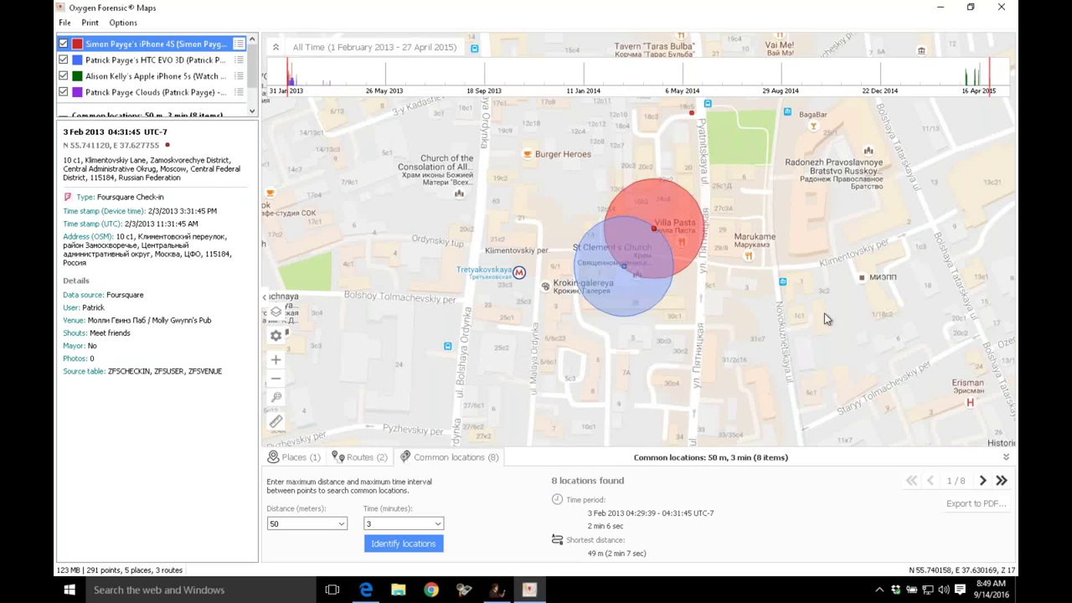
Close Oxygen Forensic Maps without saving the project and return to the HTC EVO 3D's Cloud Accounts in Oxygen Forensic Detective
click(1004, 13)
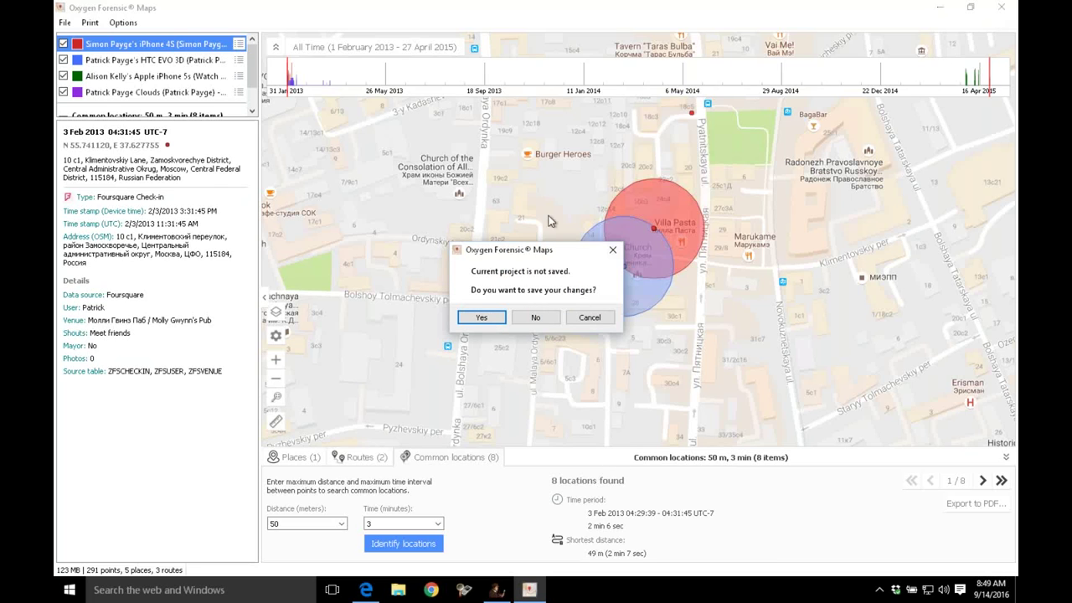
click(536, 318)
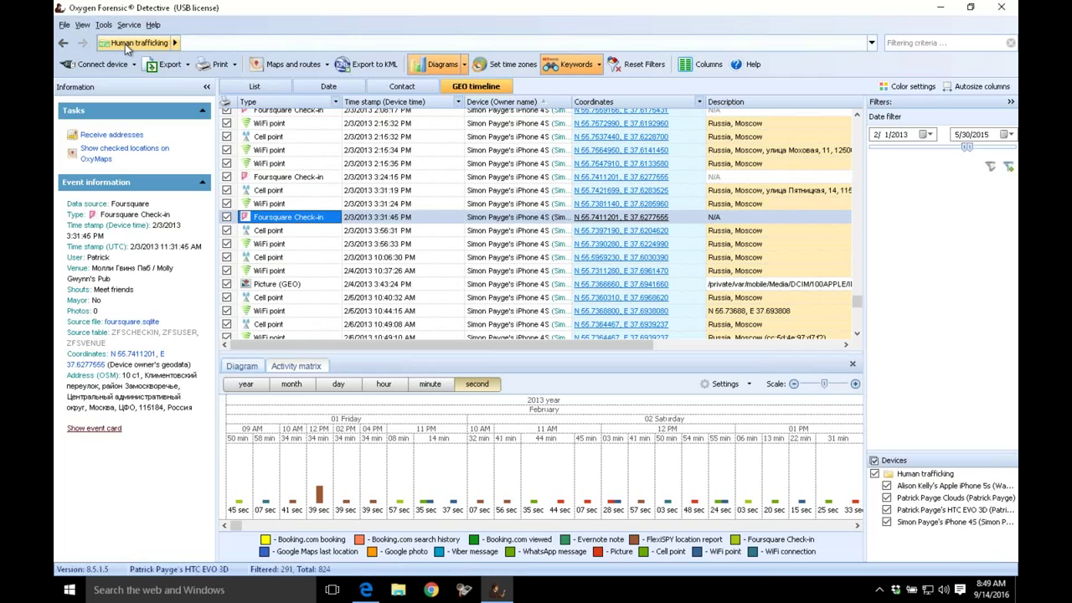
click(65, 44)
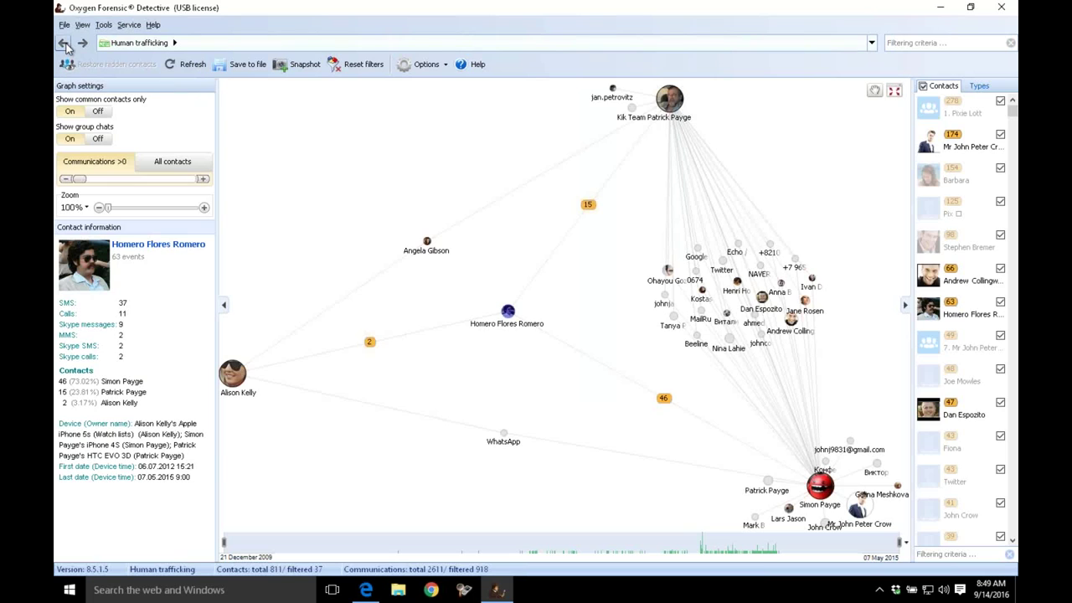
click(65, 44)
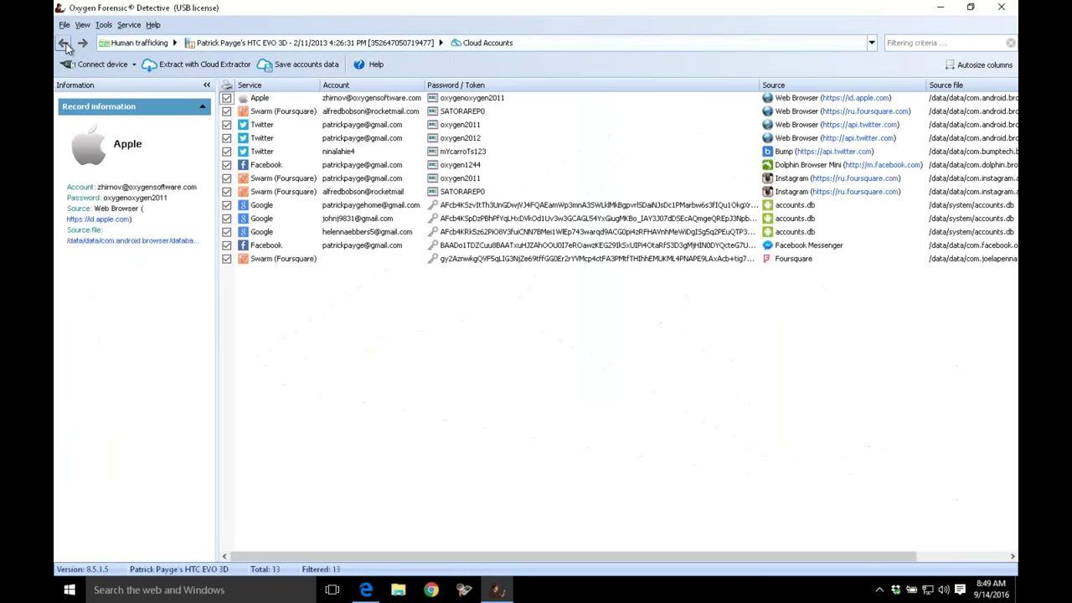
Open the HTC EVO 3D's Facebook Messenger data from its messenger applications and examine the account and contact records
click(64, 44)
click(65, 45)
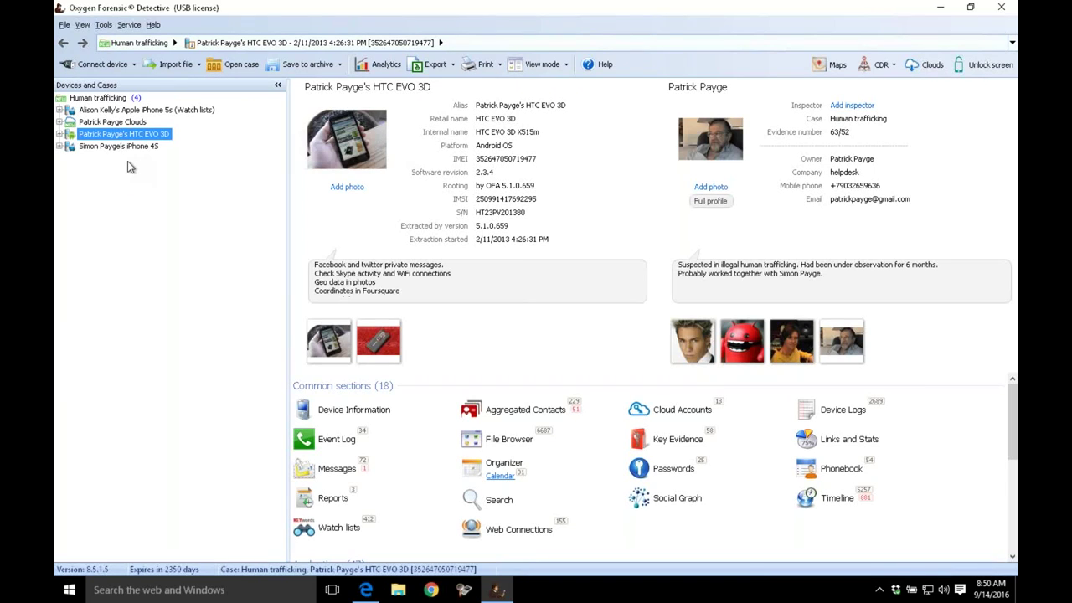
click(59, 135)
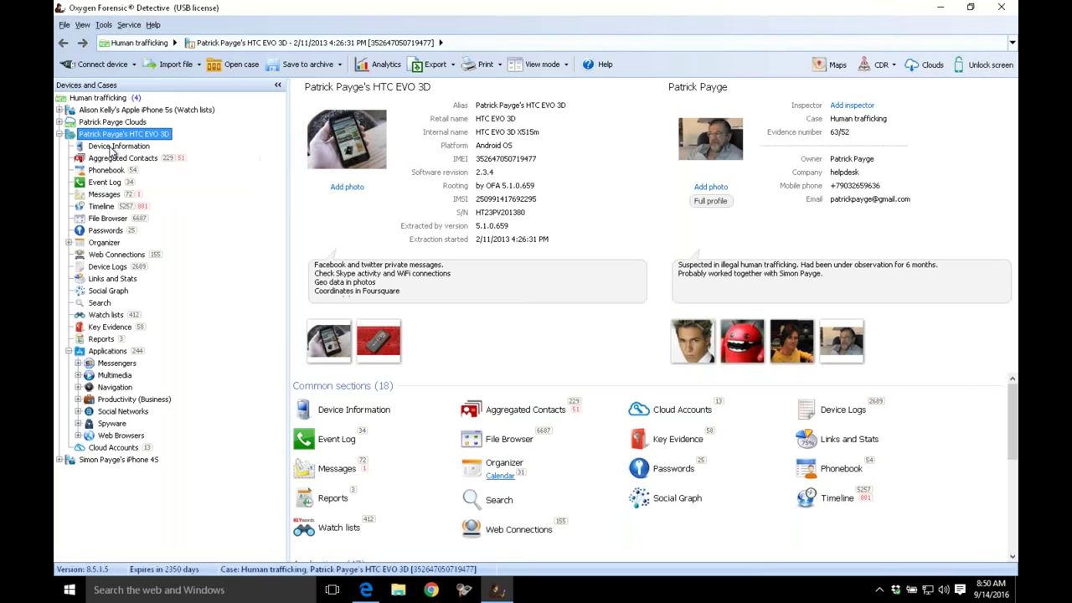
click(79, 363)
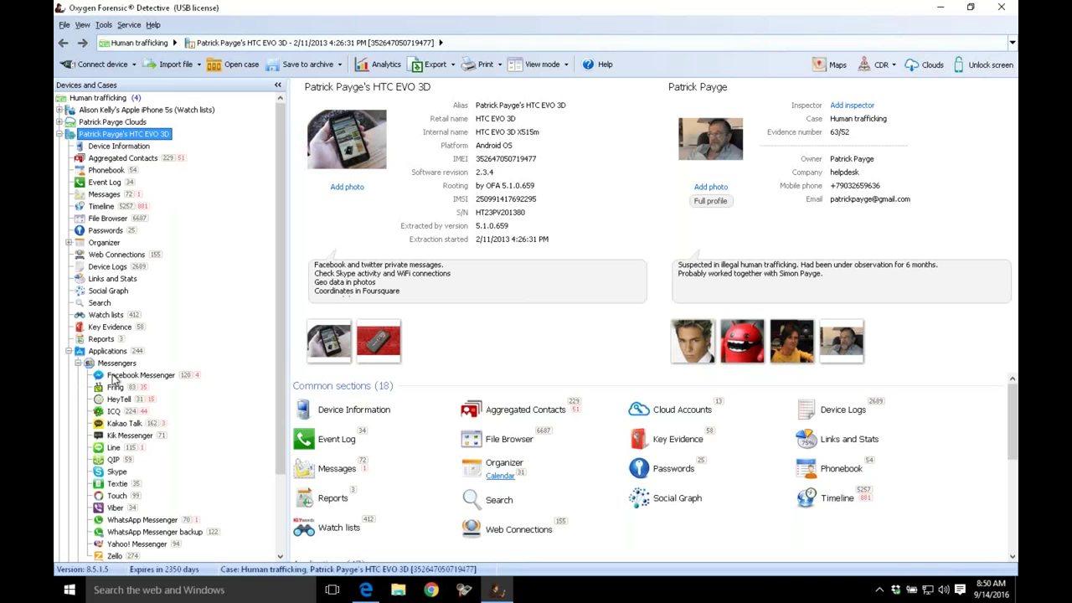
click(113, 377)
click(113, 378)
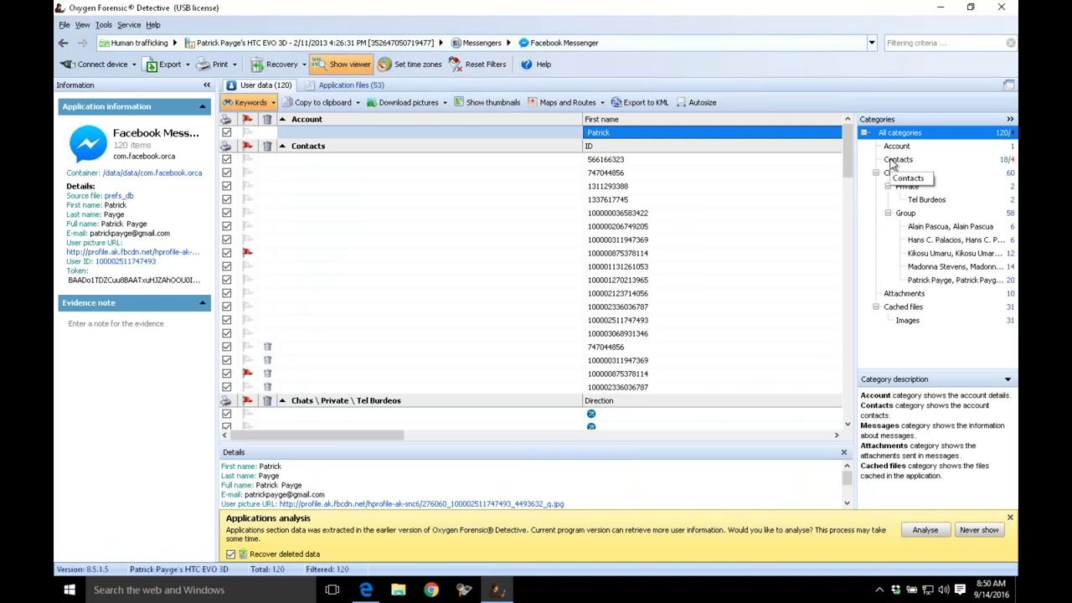
drag(385, 436, 424, 433)
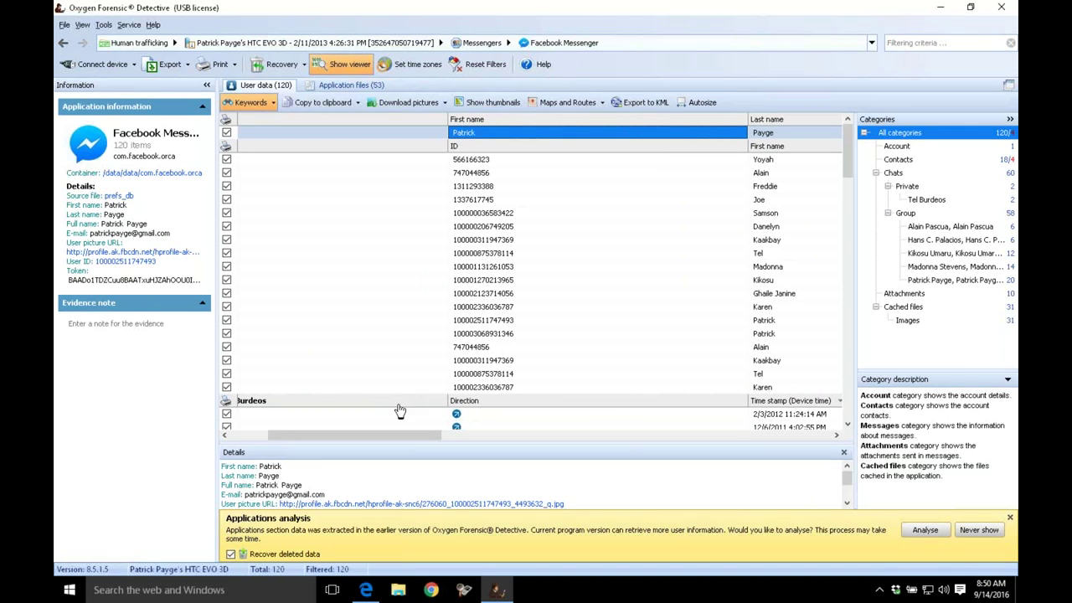
Review the Facebook Messenger application files, from the cached images to the databases, and return to the user data
click(341, 90)
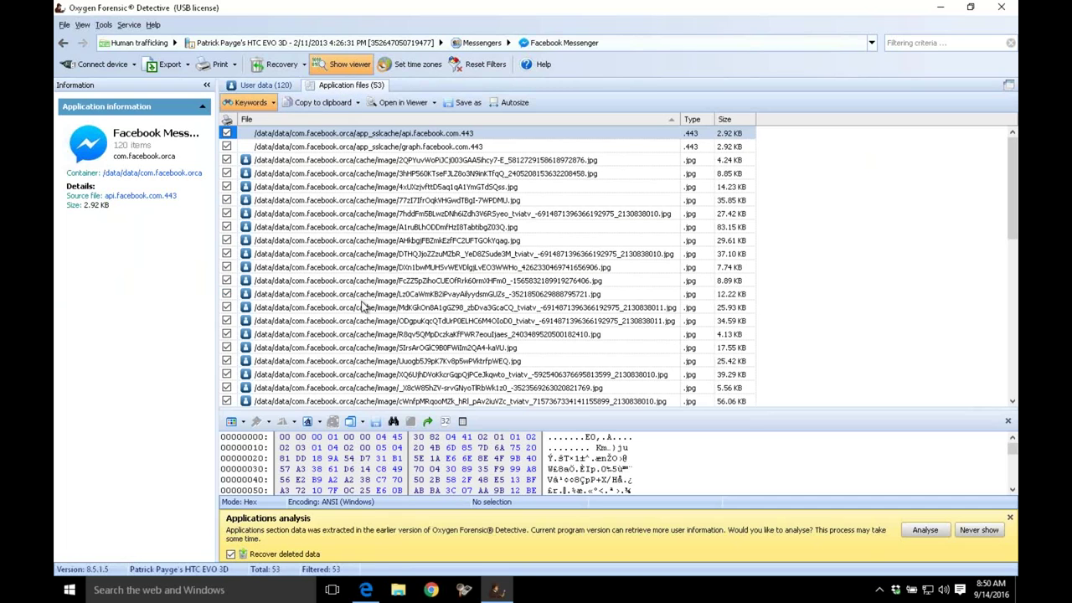
drag(1009, 170, 1009, 338)
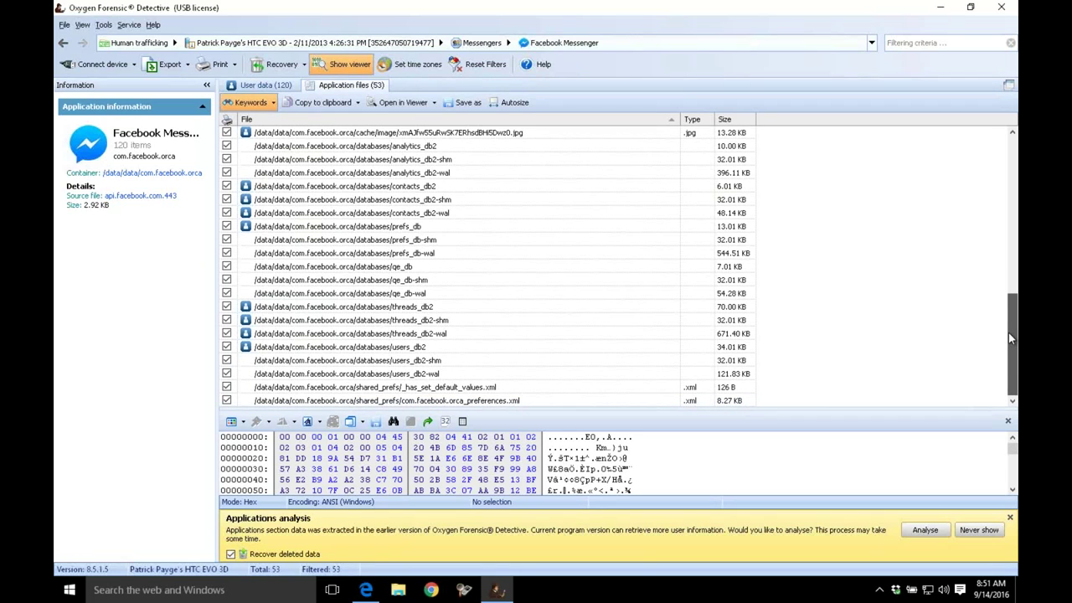
drag(1010, 333, 1010, 164)
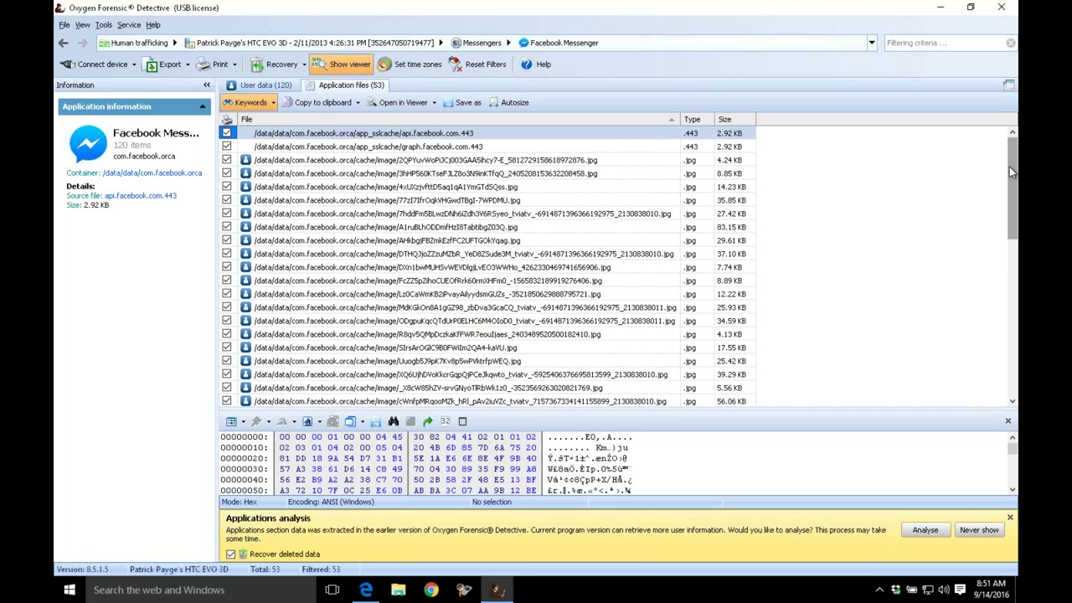
drag(1009, 171, 1015, 331)
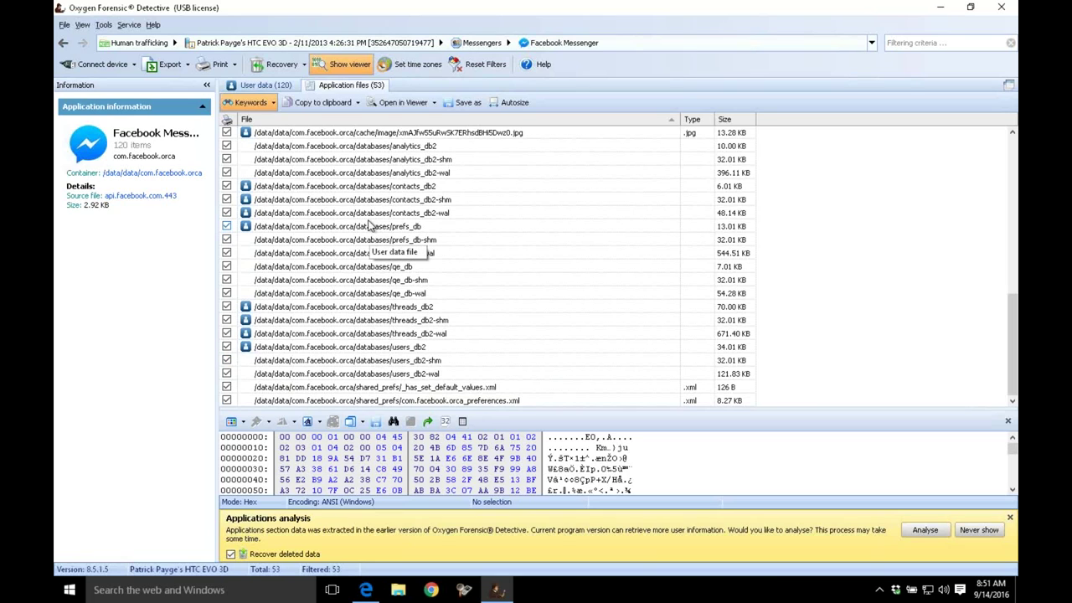
click(268, 89)
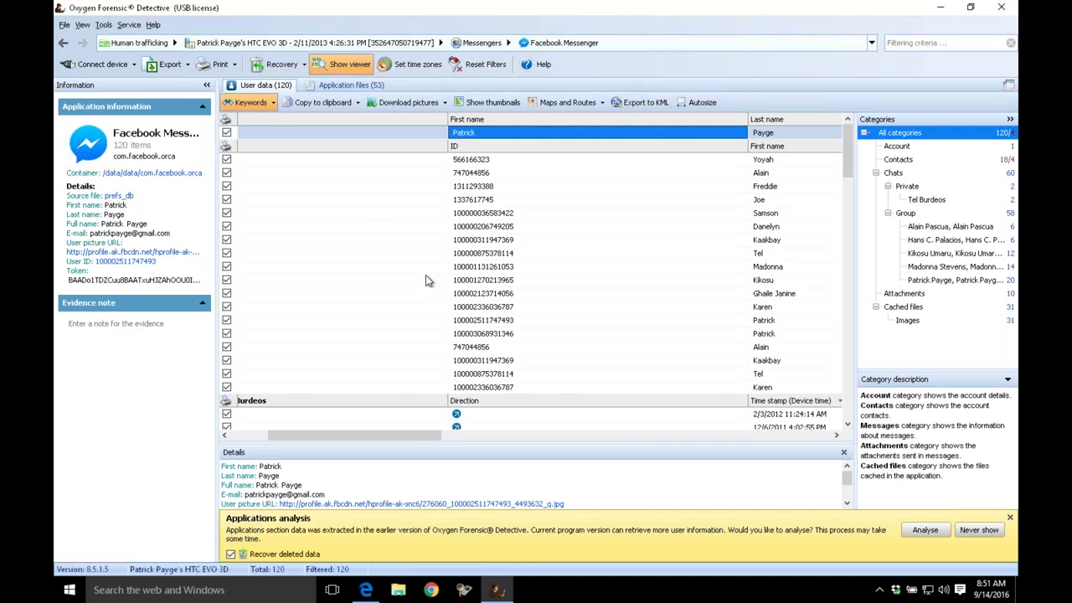
Return to the HTC EVO 3D's sections, open its Search section and clear the existing search text
click(65, 45)
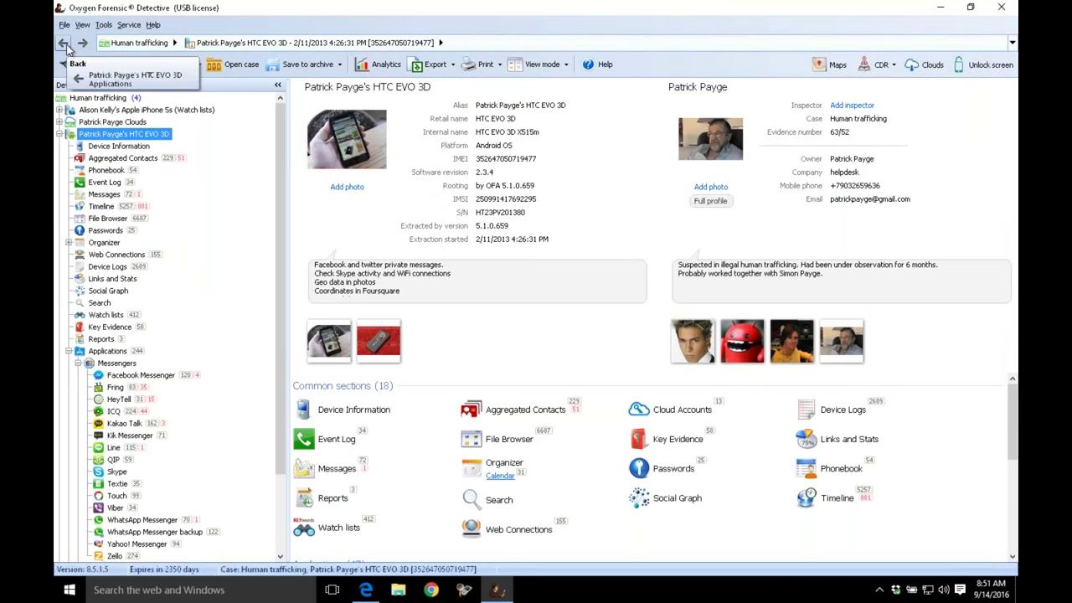
click(77, 363)
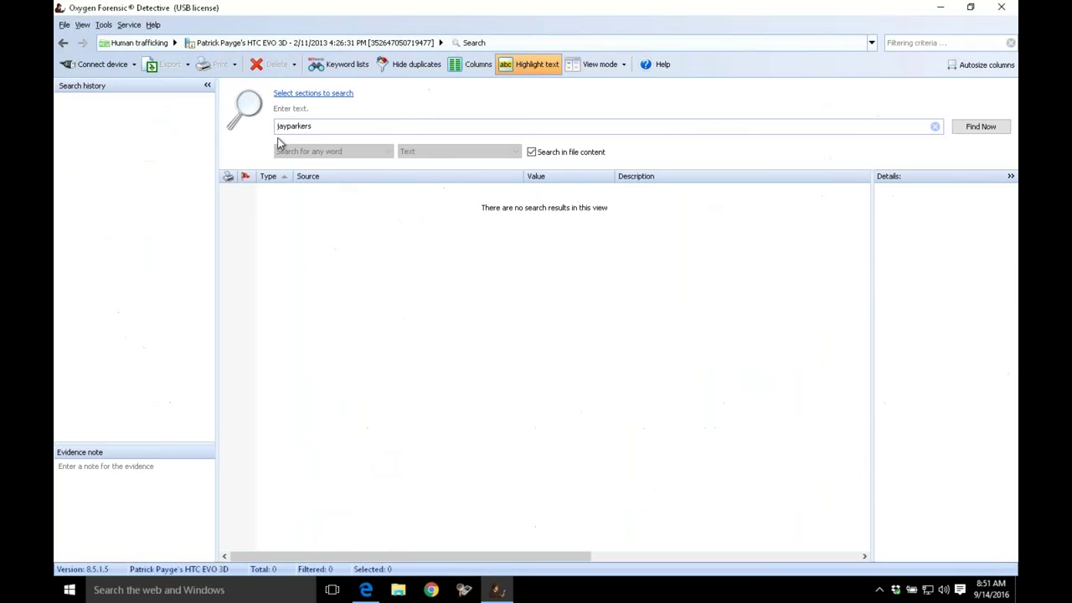
double_click(314, 128)
key(BackSpace)
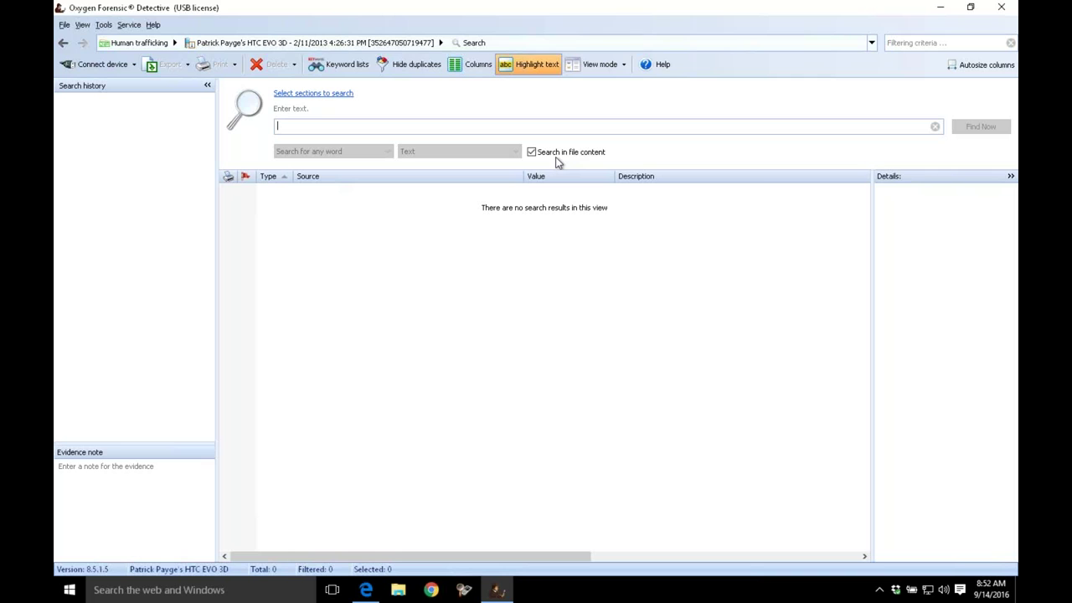
Set the search to use only the SampleHASHSearch-KeywordList keyword list, excluding the 3650 list
click(343, 65)
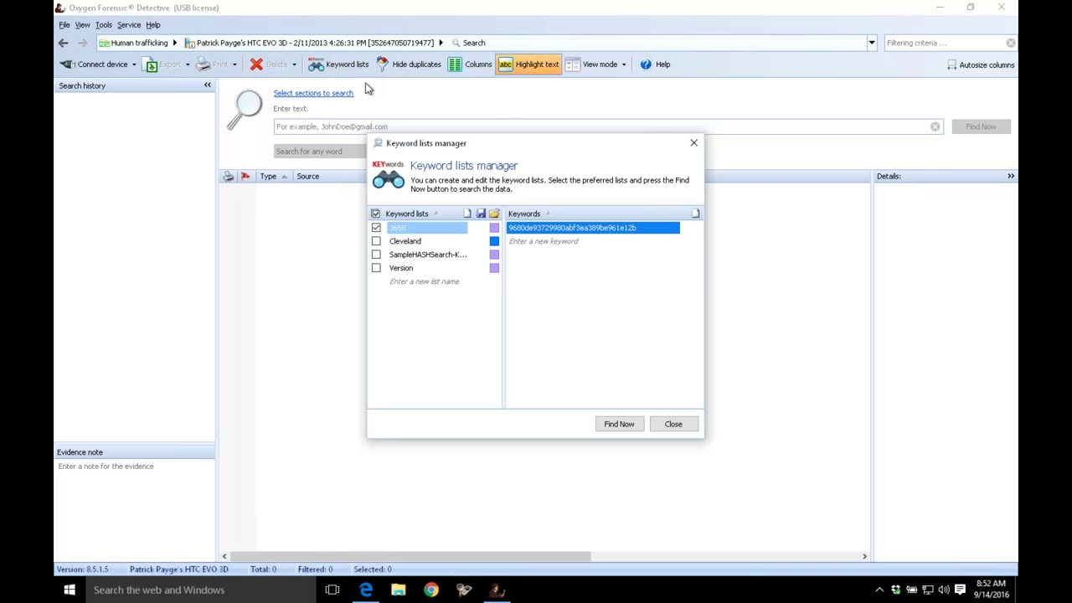
click(399, 255)
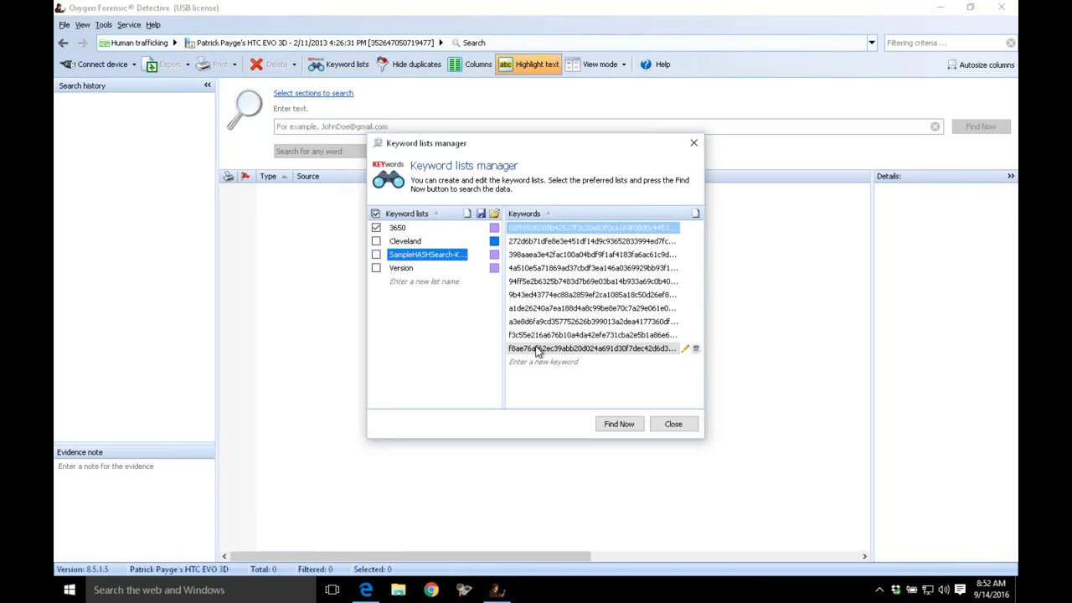
click(376, 228)
click(377, 255)
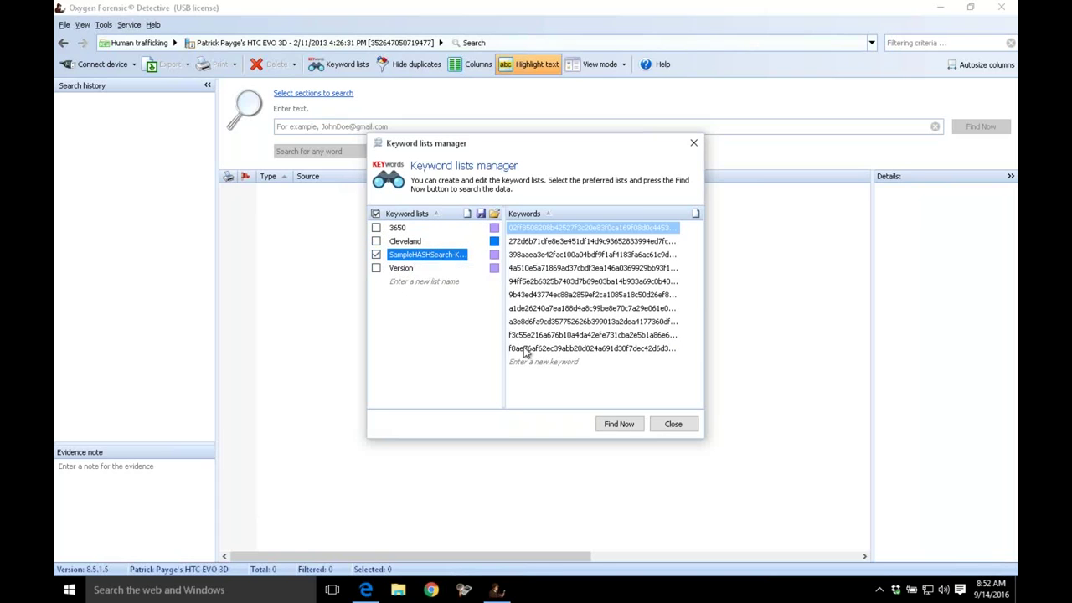
drag(587, 145, 540, 195)
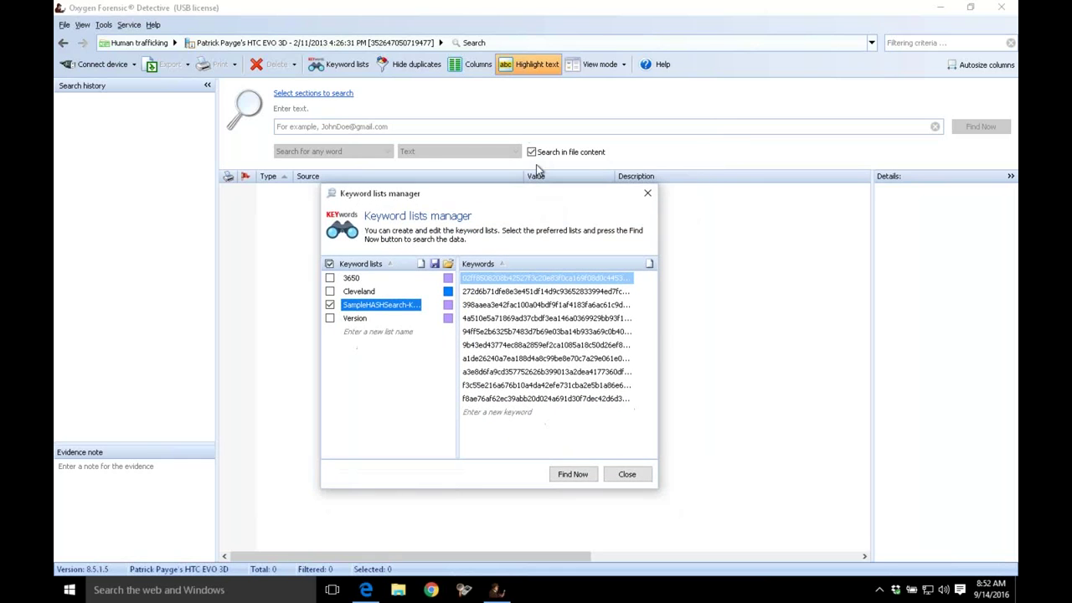
click(630, 475)
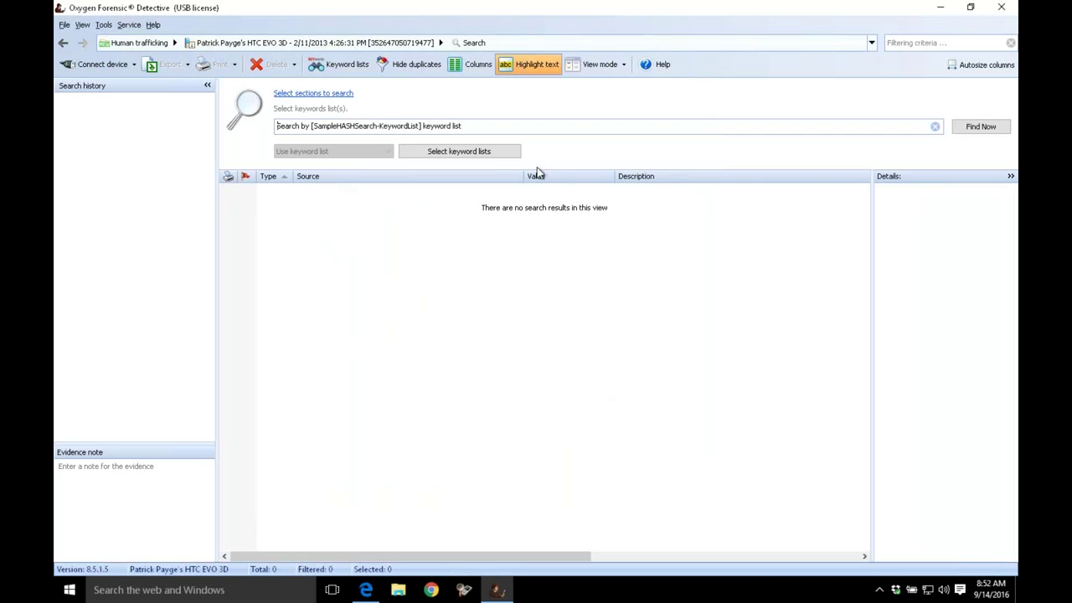
Review the hashes in SampleHASHSearch-KeywordList and run the search with that keyword list
click(488, 154)
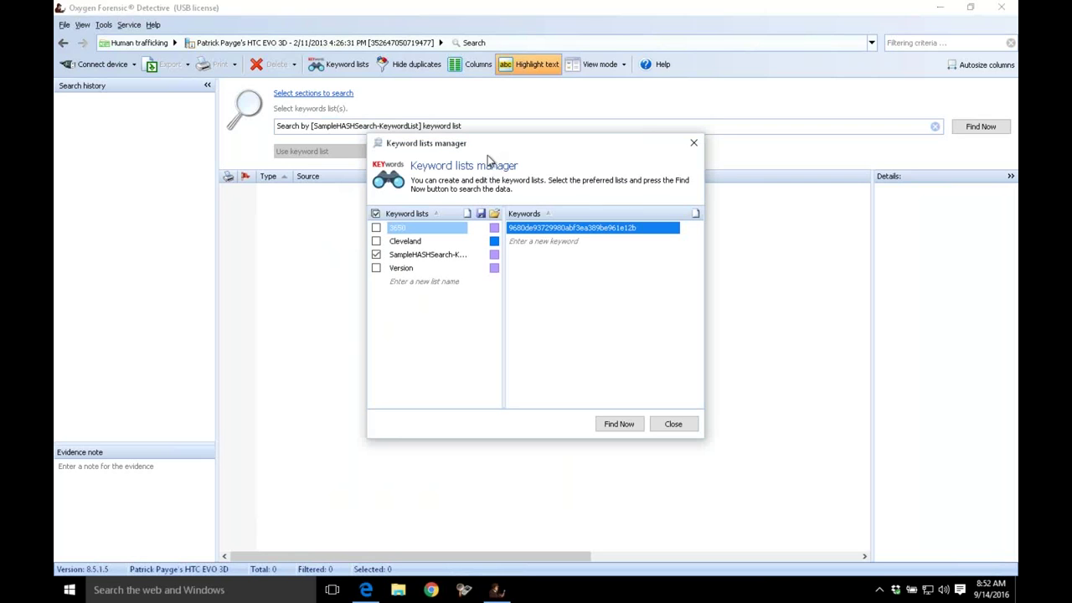
click(444, 256)
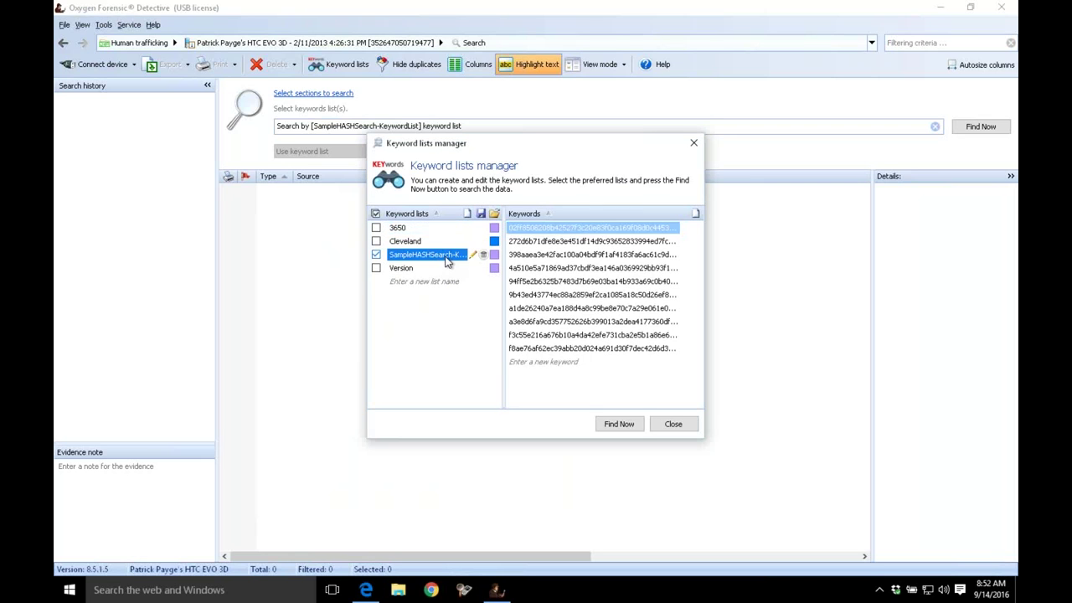
click(608, 425)
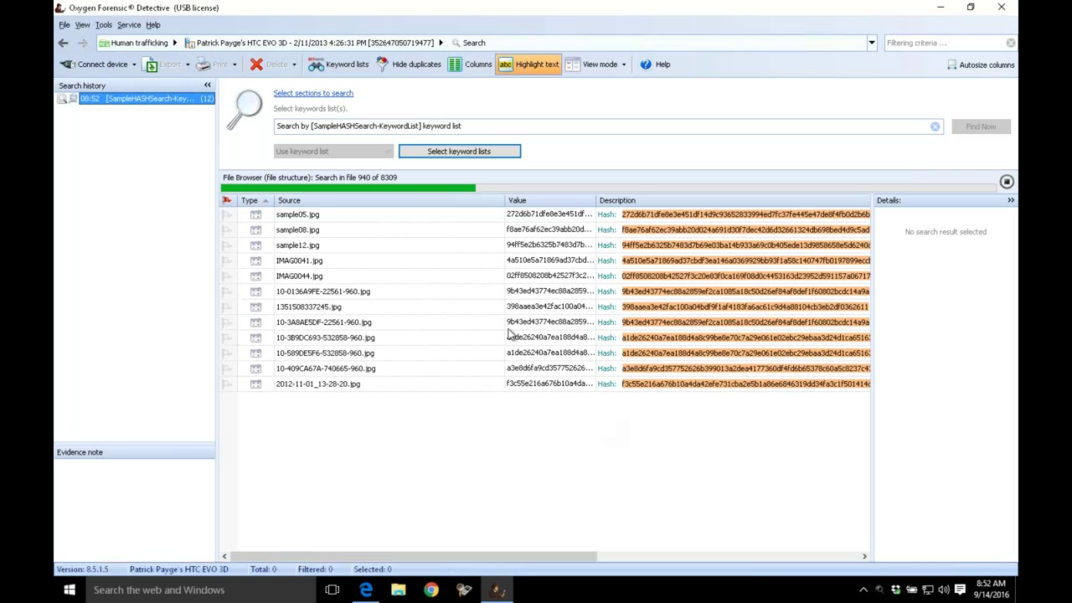
Flag the hash hits sample05.jpg and 2012-11-01_13-28-20.jpg as key evidence and preview sample05.jpg
click(394, 220)
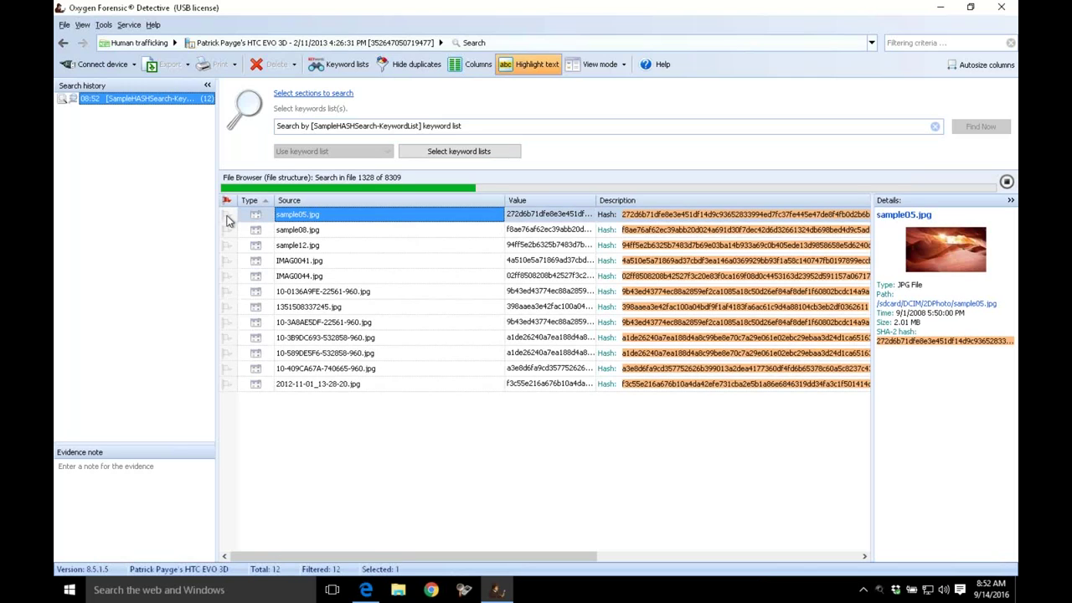
click(226, 214)
click(228, 384)
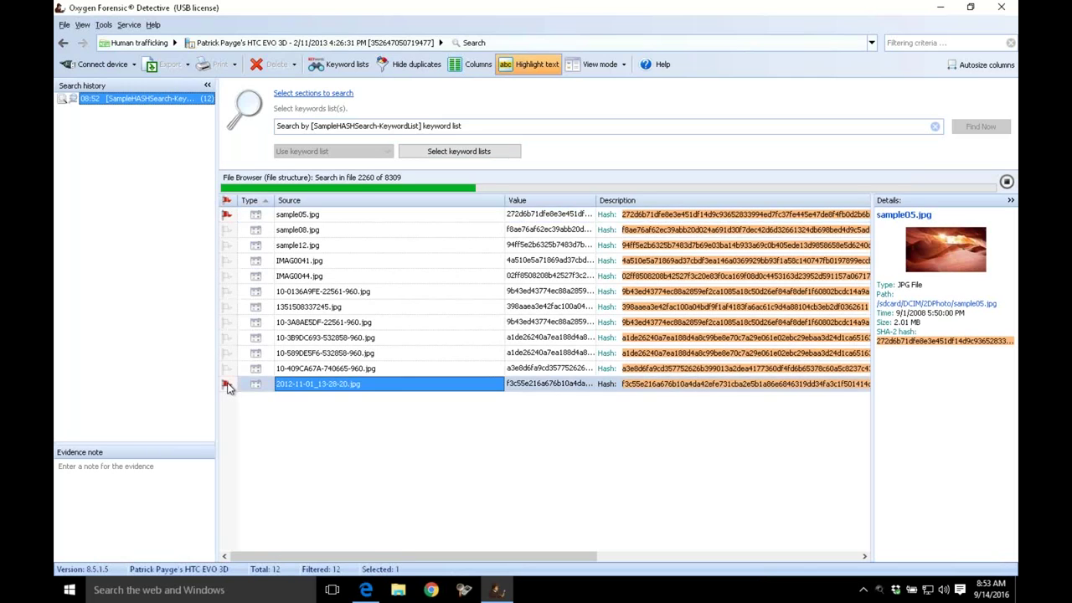
click(301, 216)
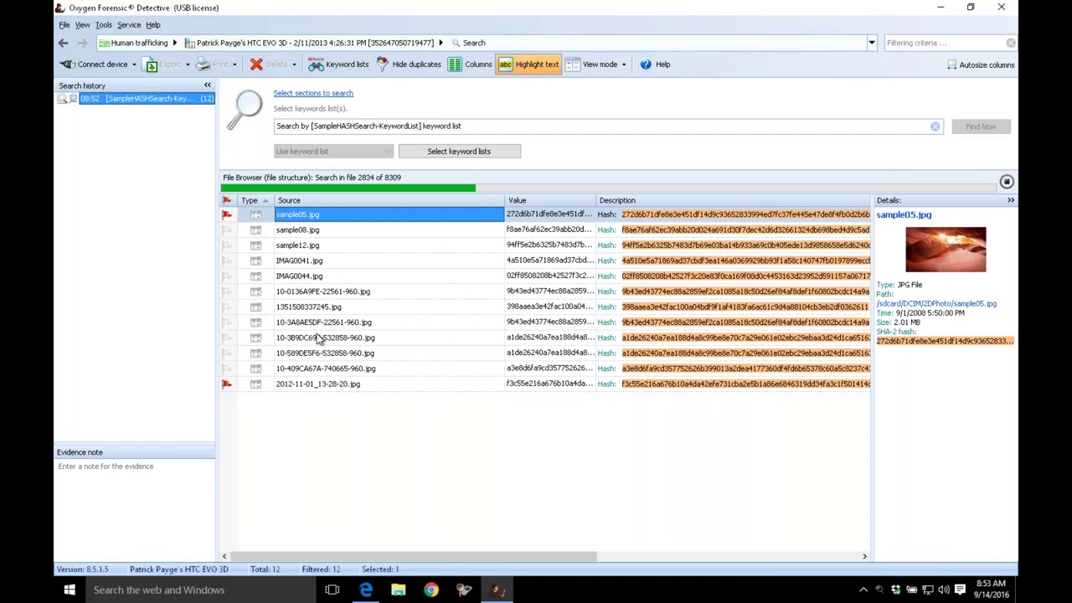
click(326, 386)
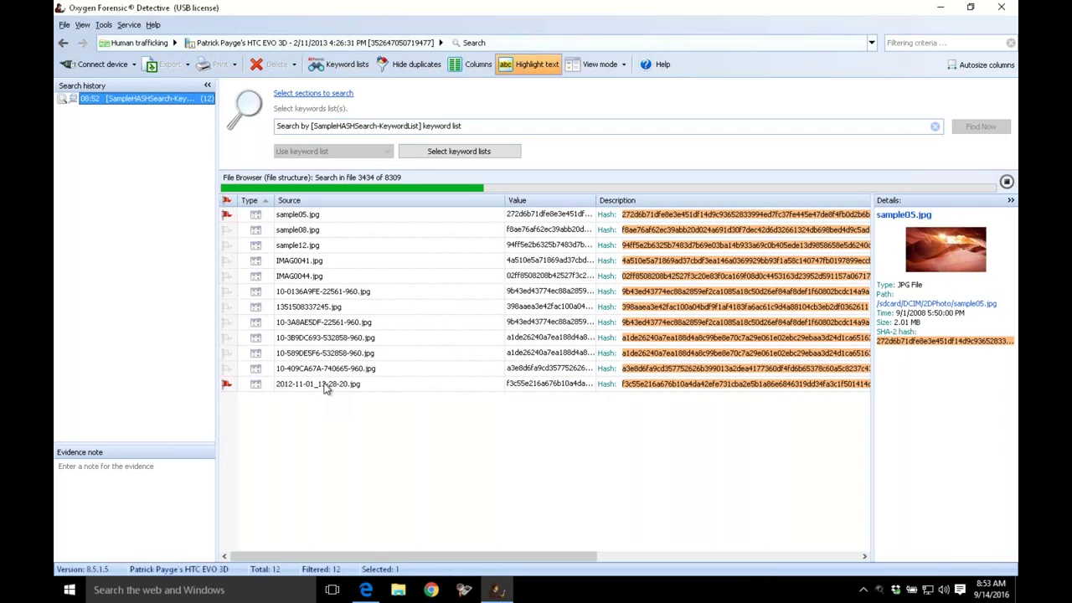
Flag all remaining hash hits between sample05.jpg and 2012-11-01_13-28-20.jpg as key evidence
click(228, 369)
click(228, 352)
click(228, 338)
click(227, 322)
click(227, 307)
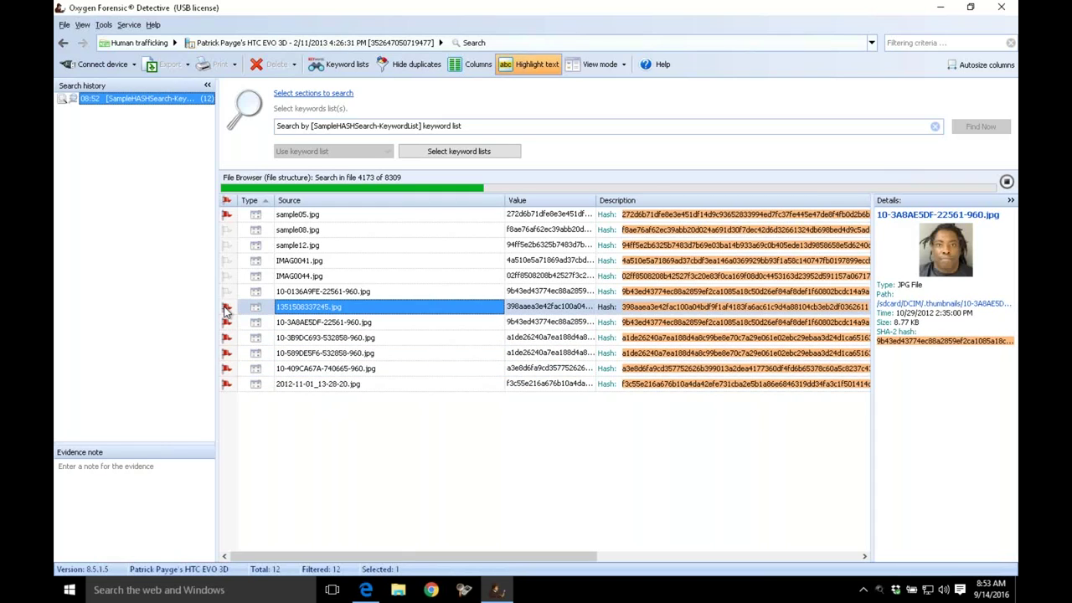
click(225, 275)
click(227, 261)
click(226, 245)
click(226, 230)
click(224, 262)
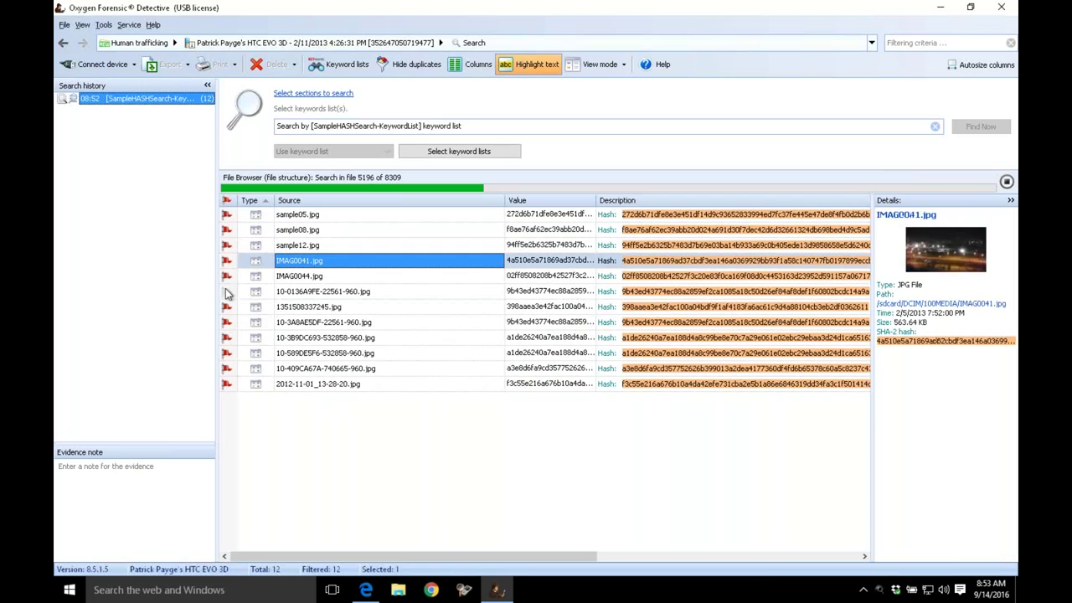
click(226, 291)
Add the evidence note "CP Hash Hit" to 10-0136A9FE-22561-960.jpg
click(142, 479)
text(CP Hash Hi)
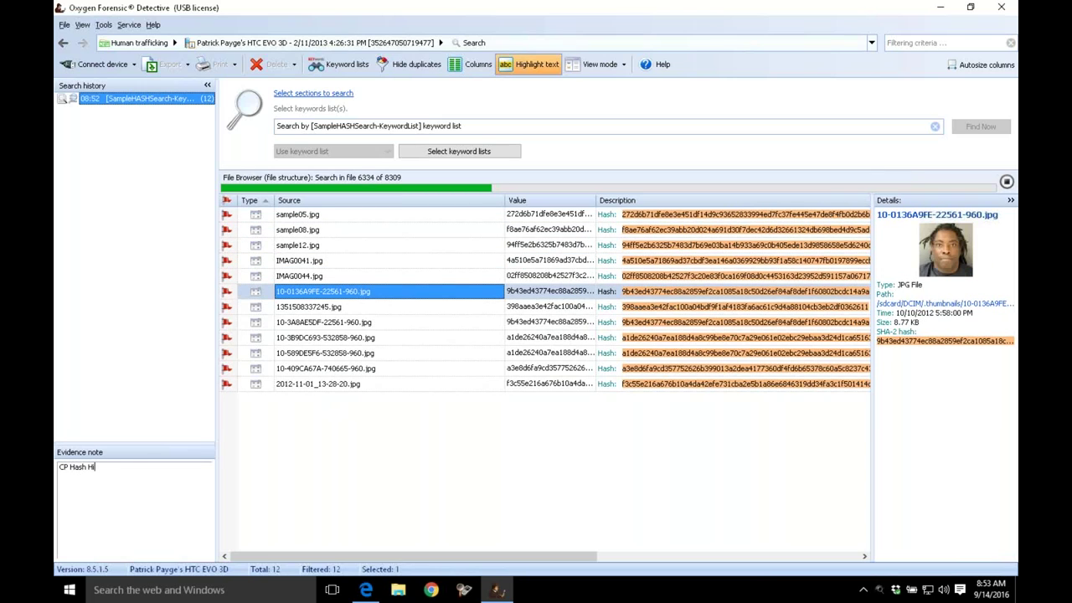
text(t)
key(Return)
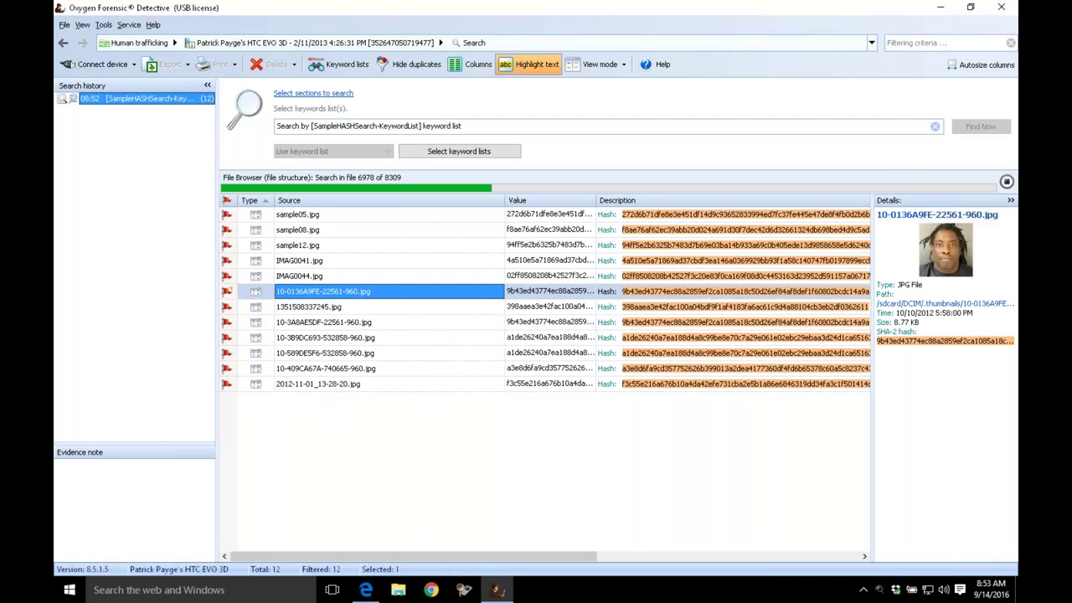
Preview the IMAG0044.jpg and sample05.jpg hits and stop the running search
click(293, 278)
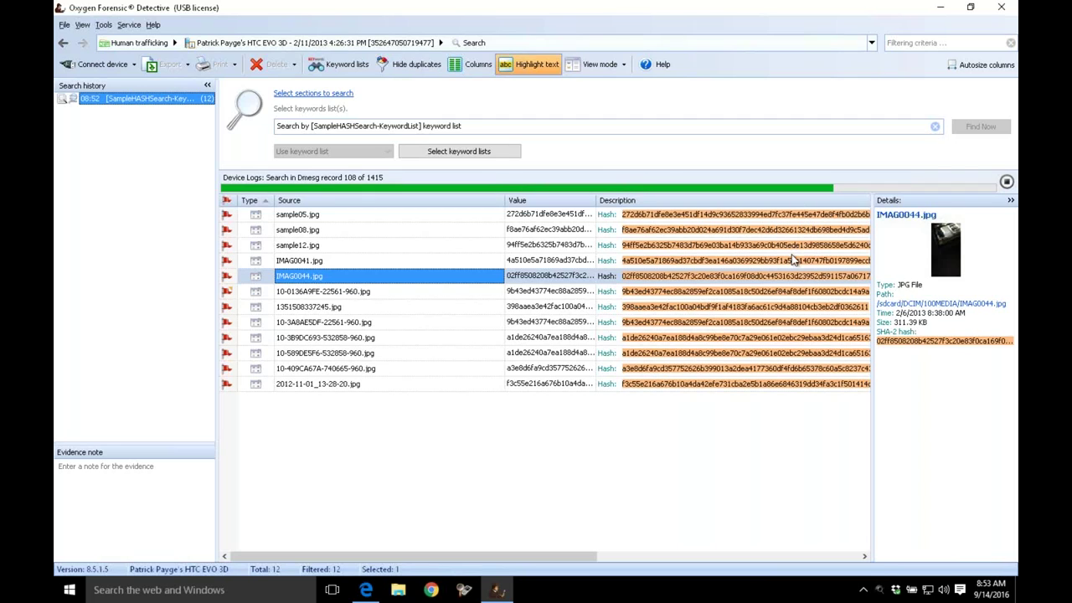
click(778, 215)
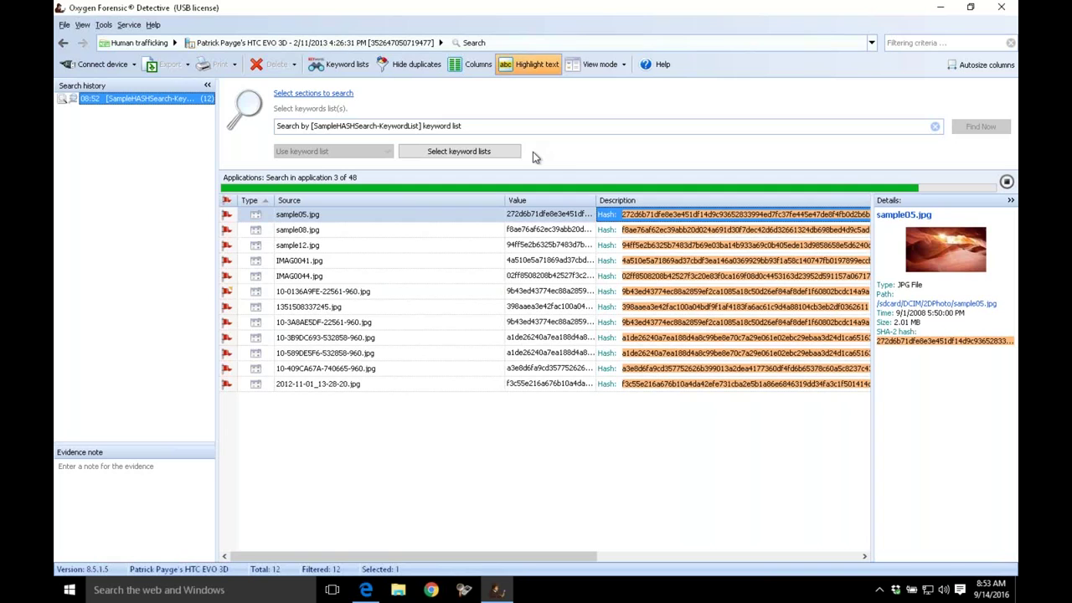
click(1007, 181)
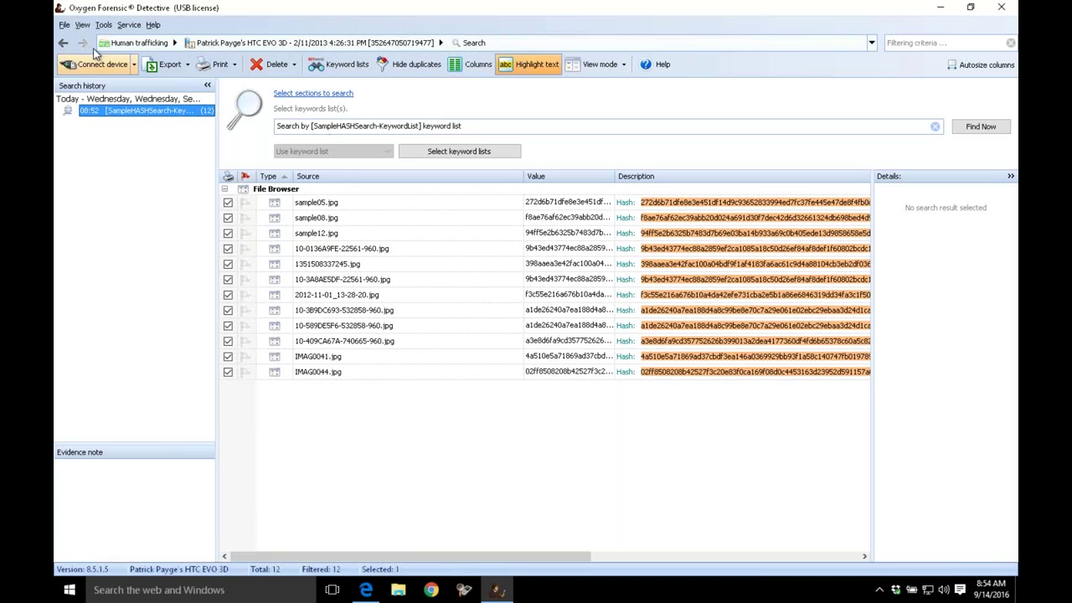
Return to the HTC EVO 3D's sections and open the Default Web Browser data from its web browsers
click(64, 42)
click(63, 43)
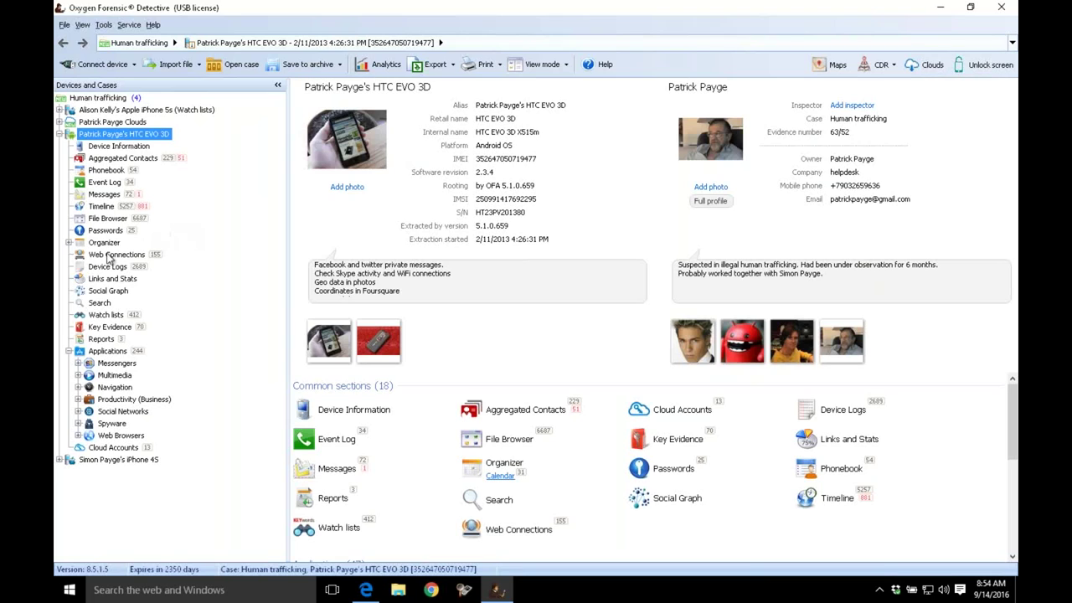
click(78, 435)
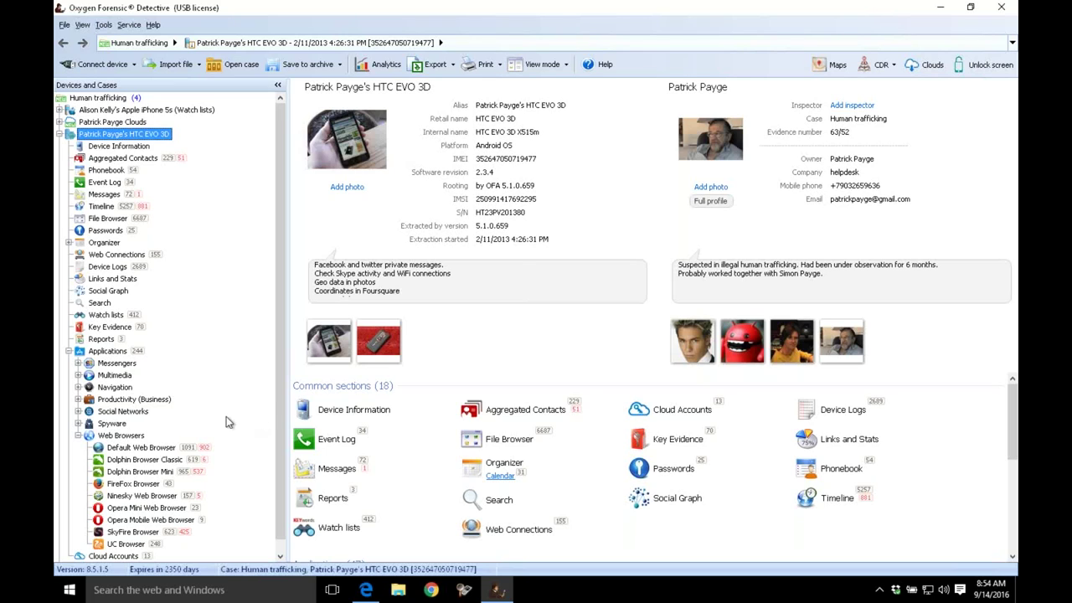
click(127, 449)
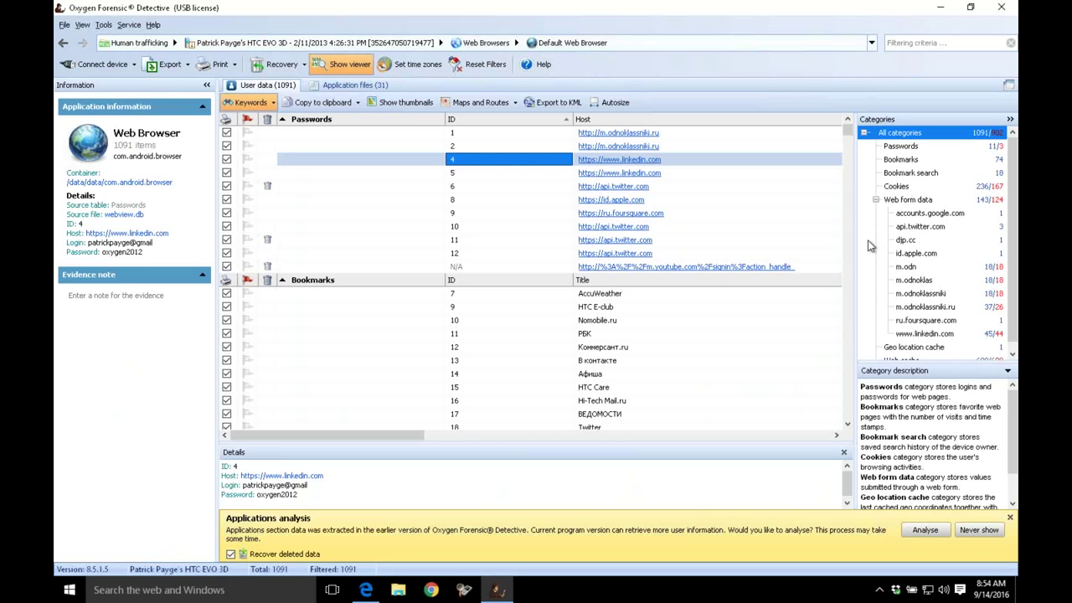
Open browser.db from the Default Web Browser's application files in the SQLite Viewer
click(348, 85)
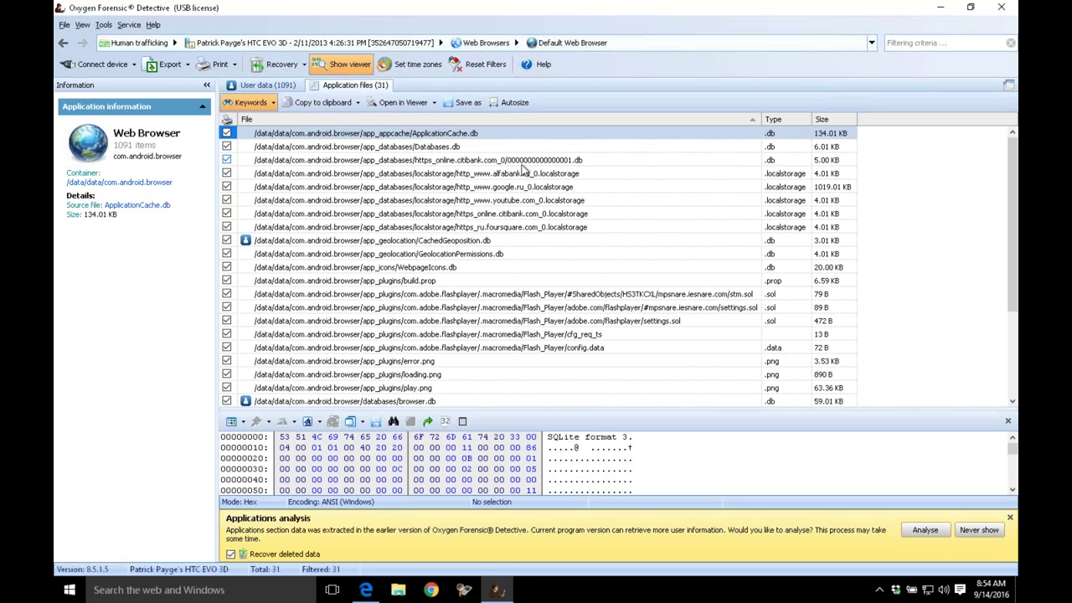
click(491, 311)
scroll(491, 313, down, 3)
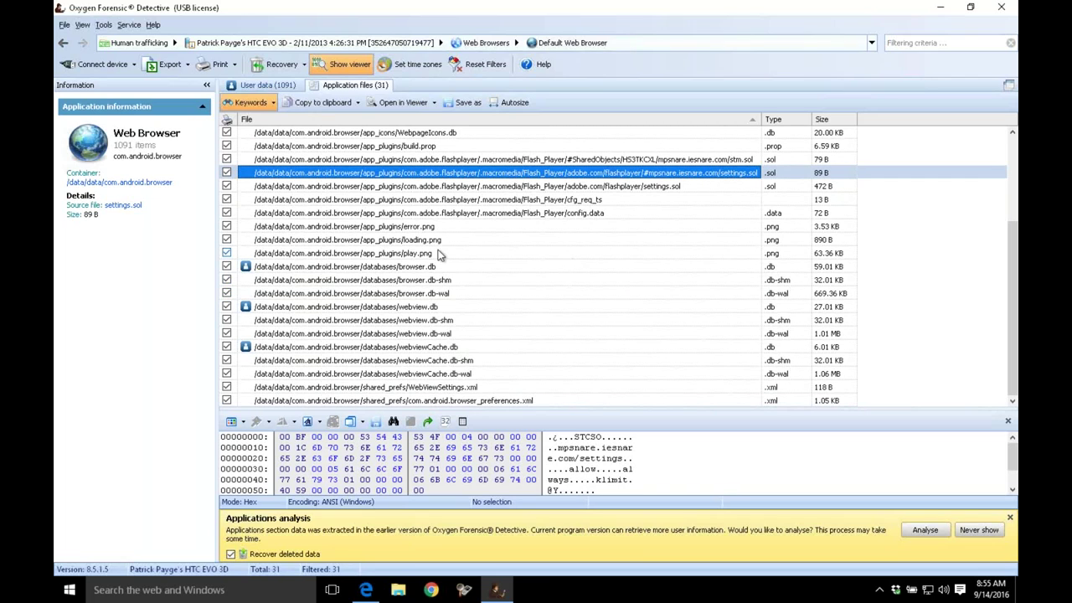
click(425, 269)
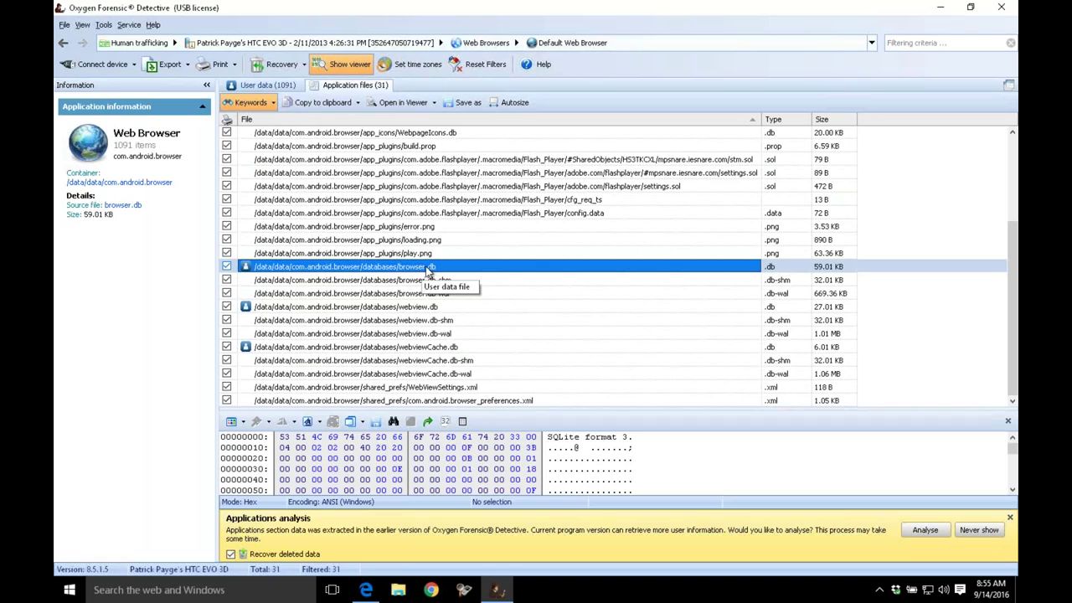
right_click(124, 206)
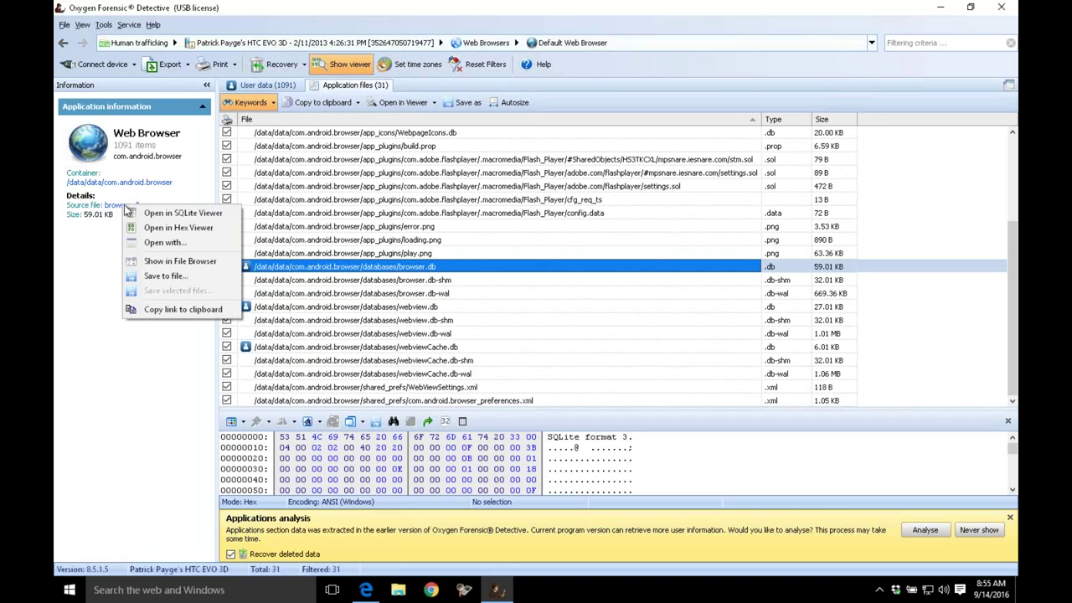
click(176, 213)
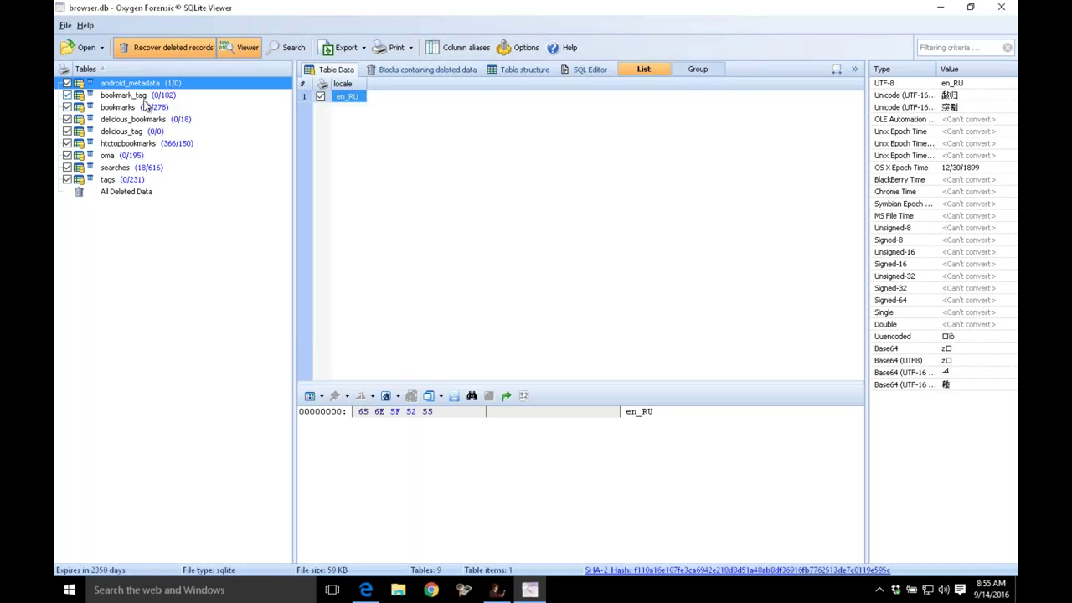
Examine the bookmarks table's deleted records, their titles, URLs and WAL offsets, and close the database viewer
click(148, 107)
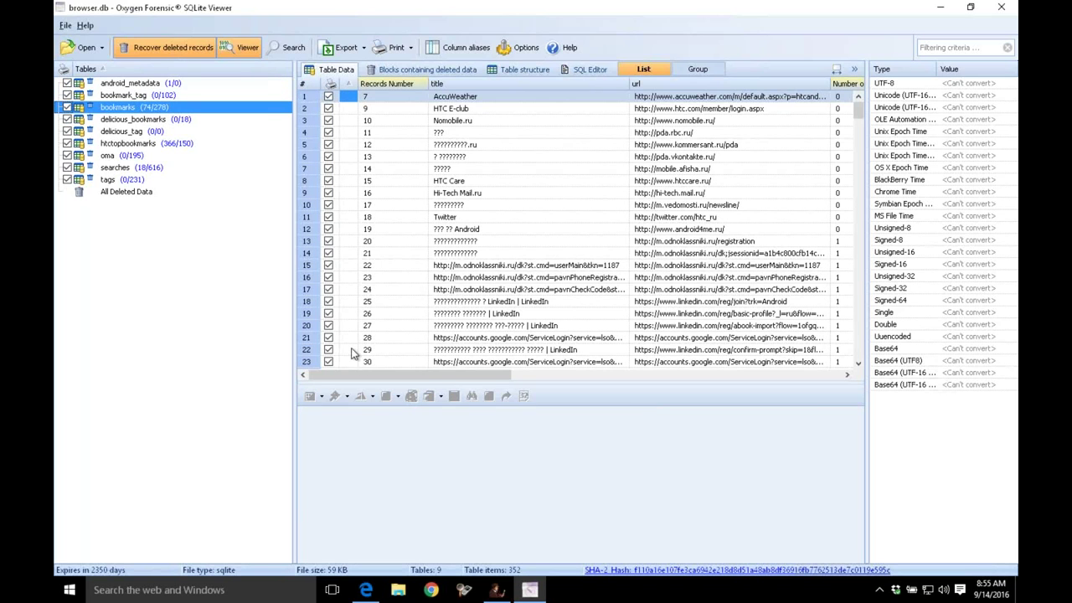
drag(369, 375, 733, 347)
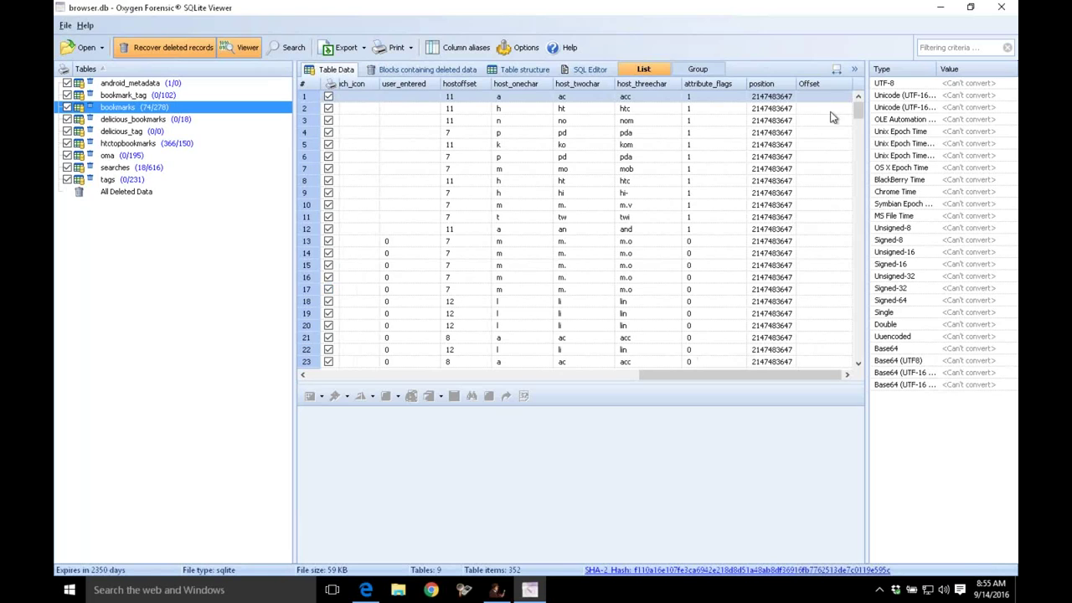
drag(858, 109, 858, 284)
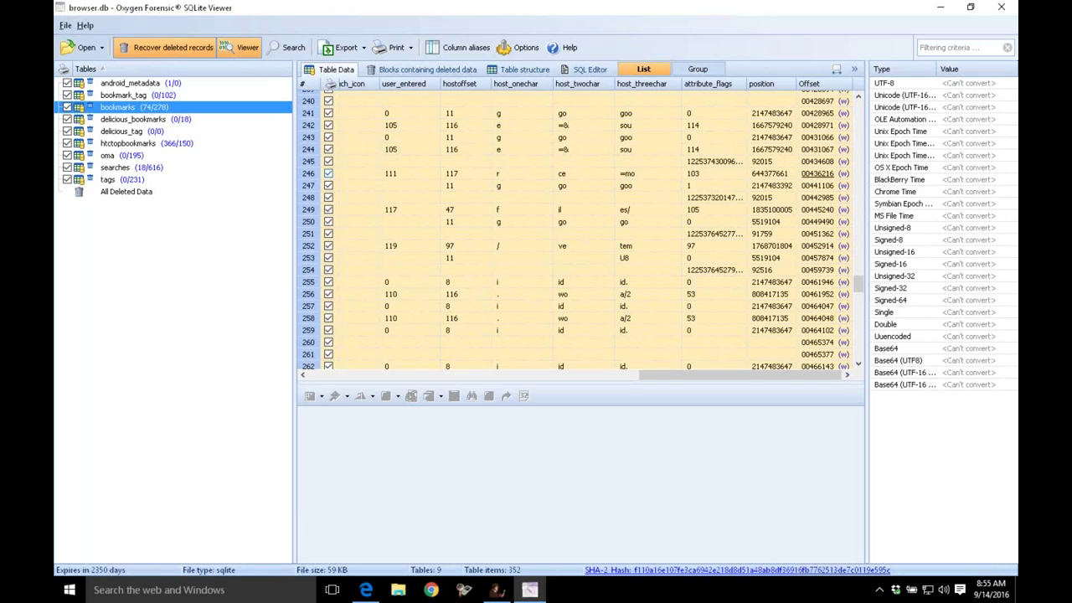
mouse_move(846, 104)
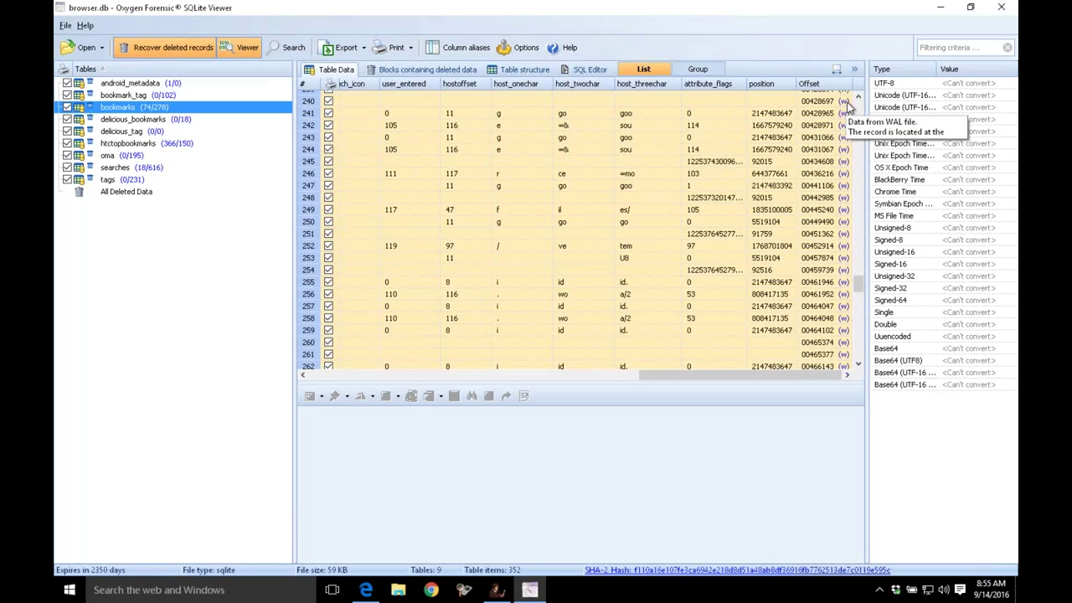
drag(860, 278, 857, 159)
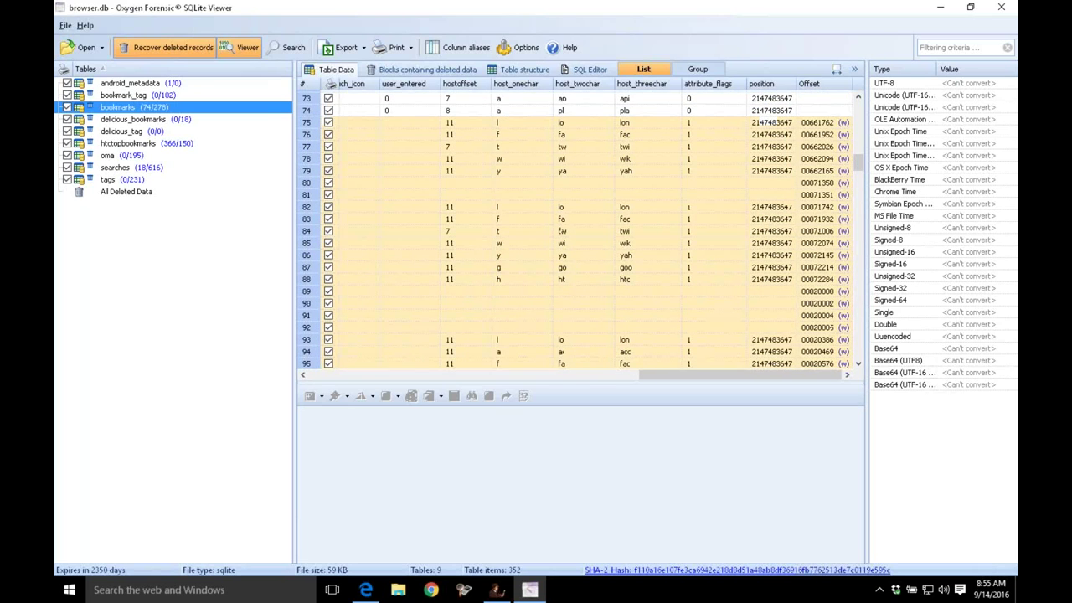
drag(786, 371, 448, 428)
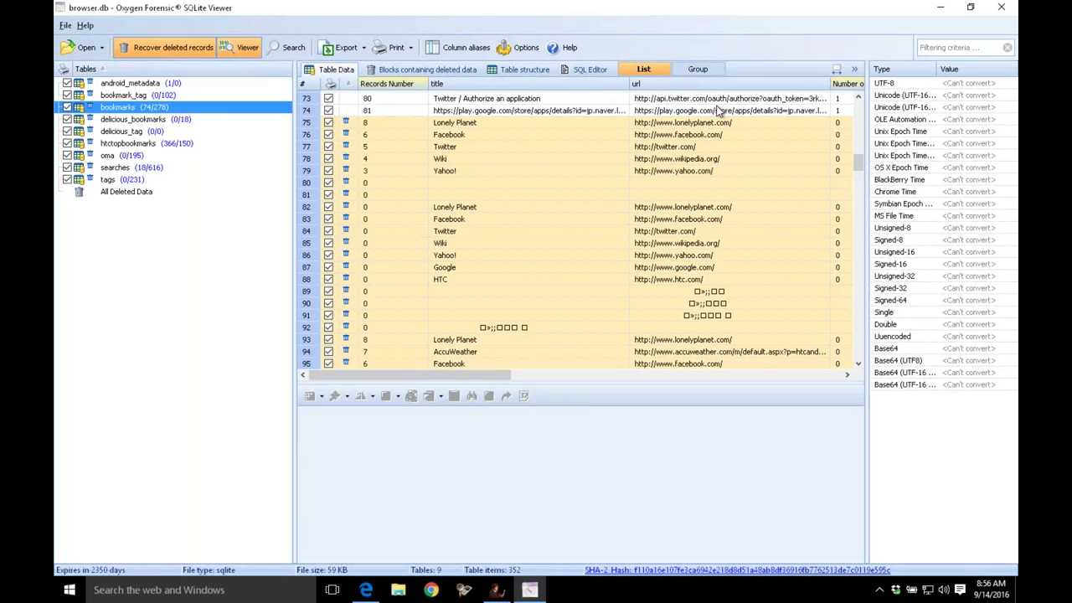
drag(494, 380, 829, 387)
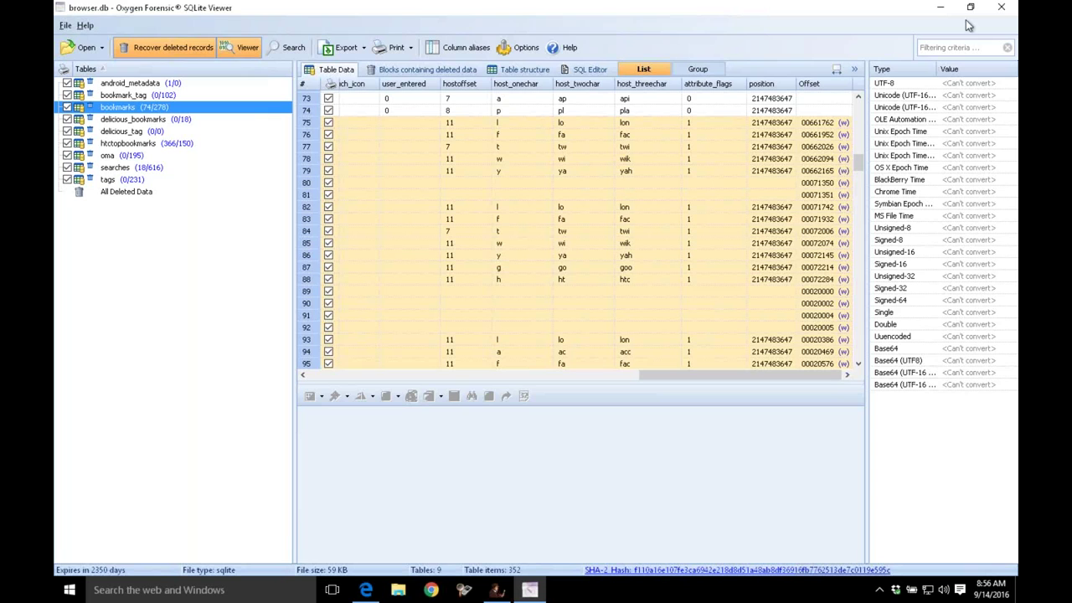
click(1001, 10)
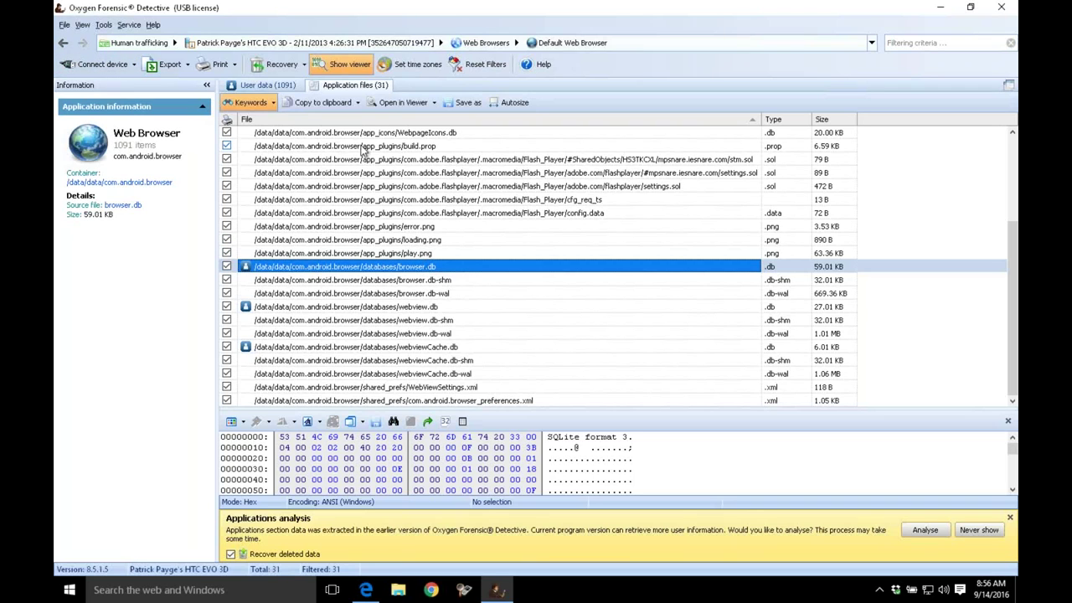
Browse the Default Web Browser's build.prop, Databases.db, local storage files and the online.citibank.com database
click(423, 151)
scroll(425, 154, up, 2)
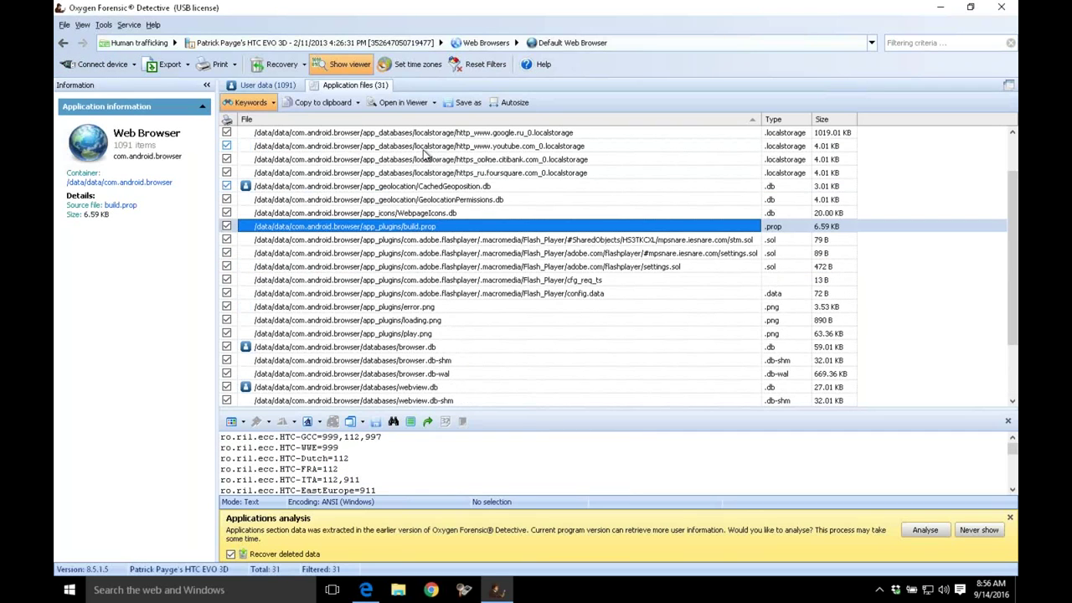
scroll(423, 150, up, 1)
click(426, 147)
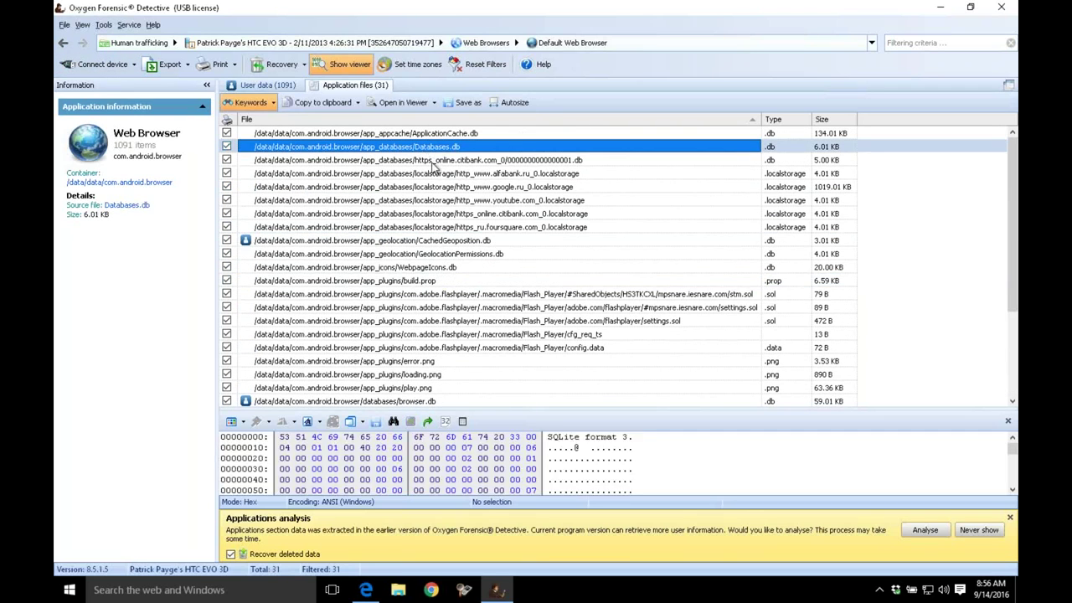
click(427, 160)
click(434, 174)
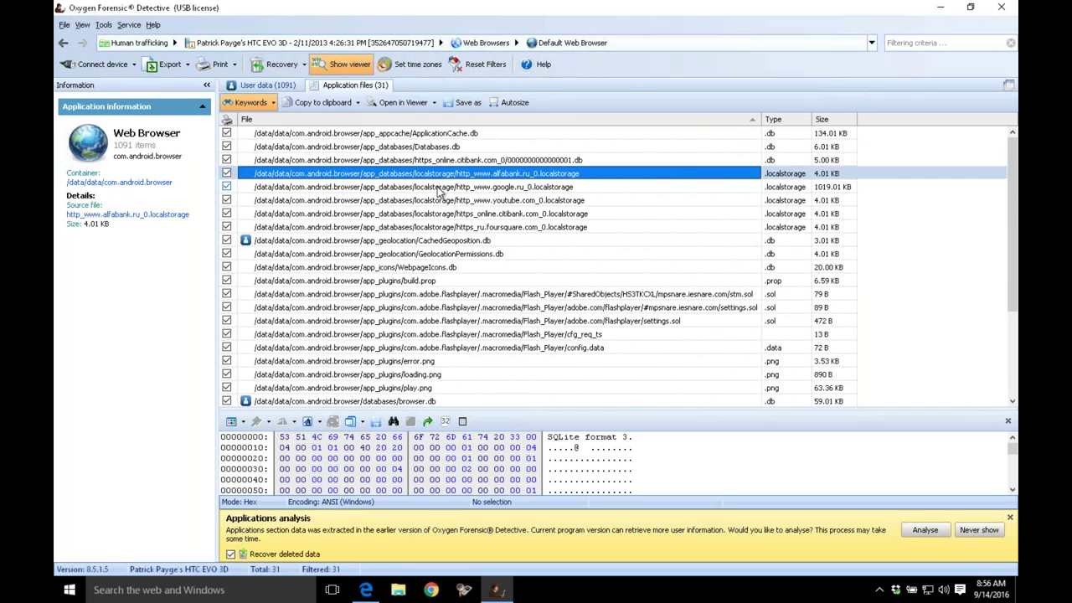
click(437, 186)
click(444, 200)
click(449, 213)
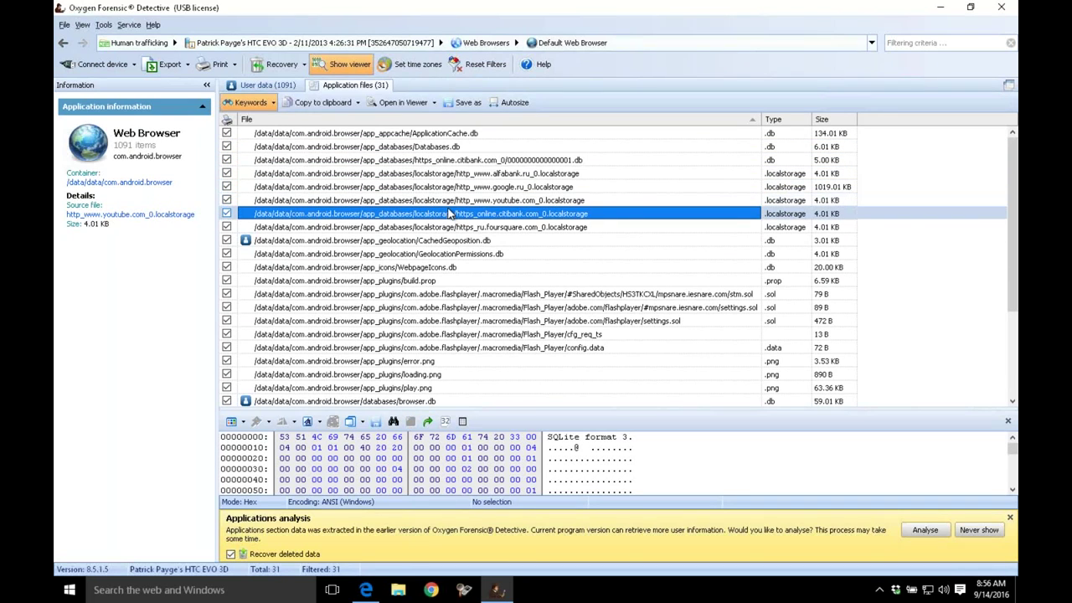
click(489, 161)
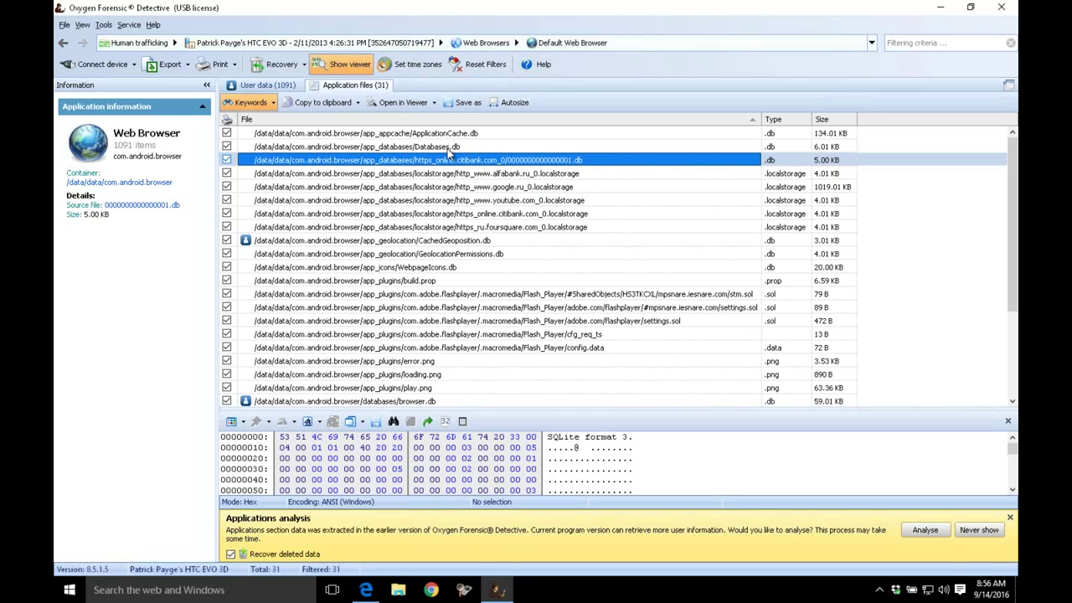
Return to the HTC EVO 3D's sections and show the application files of Dolphin Browser Classic
click(65, 48)
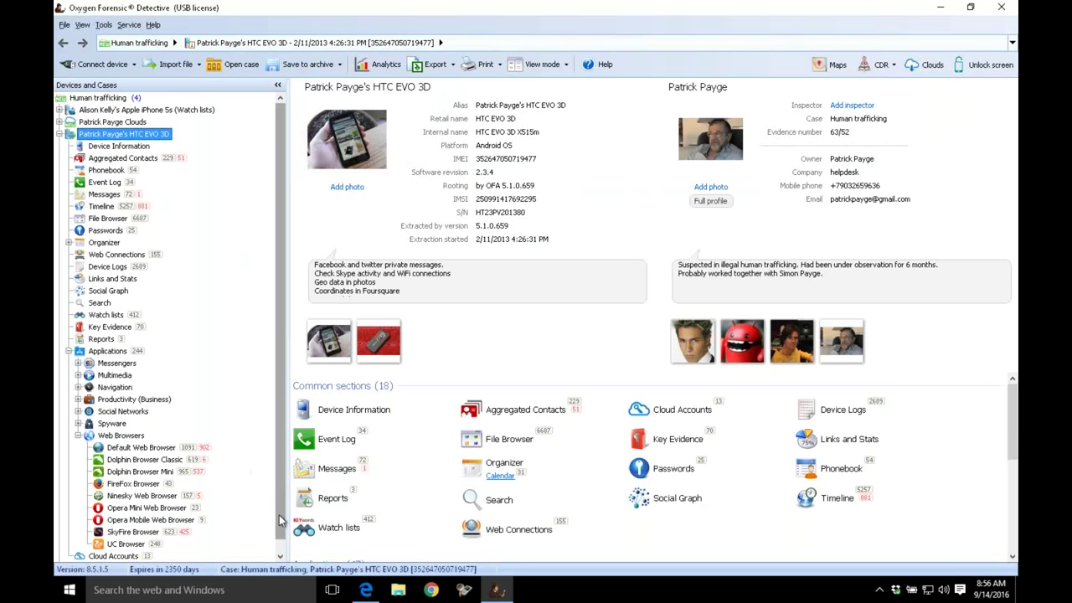
scroll(281, 521, down, 1)
click(155, 450)
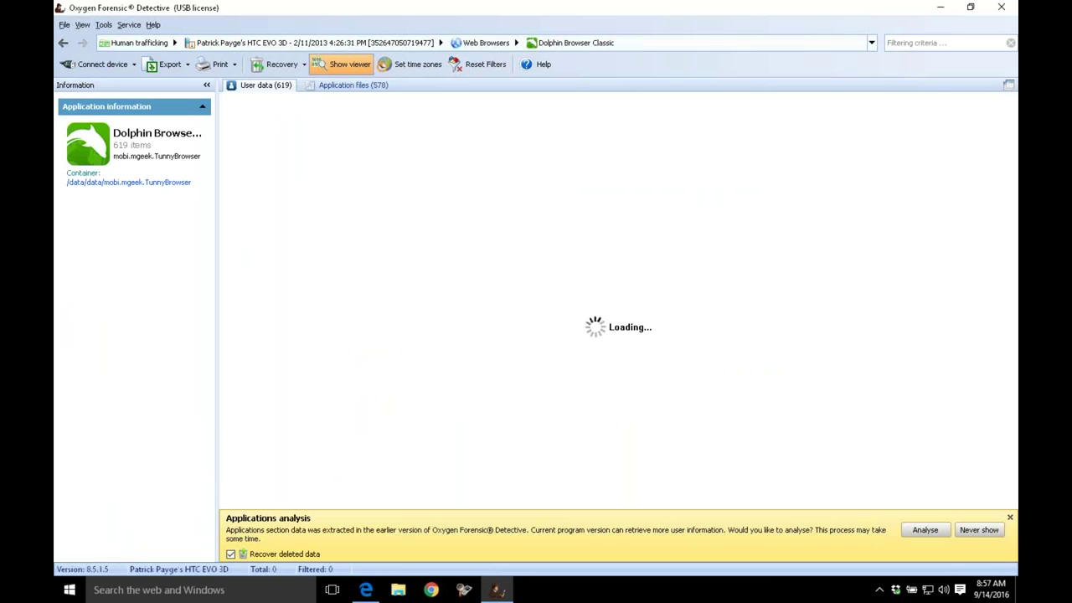
click(335, 86)
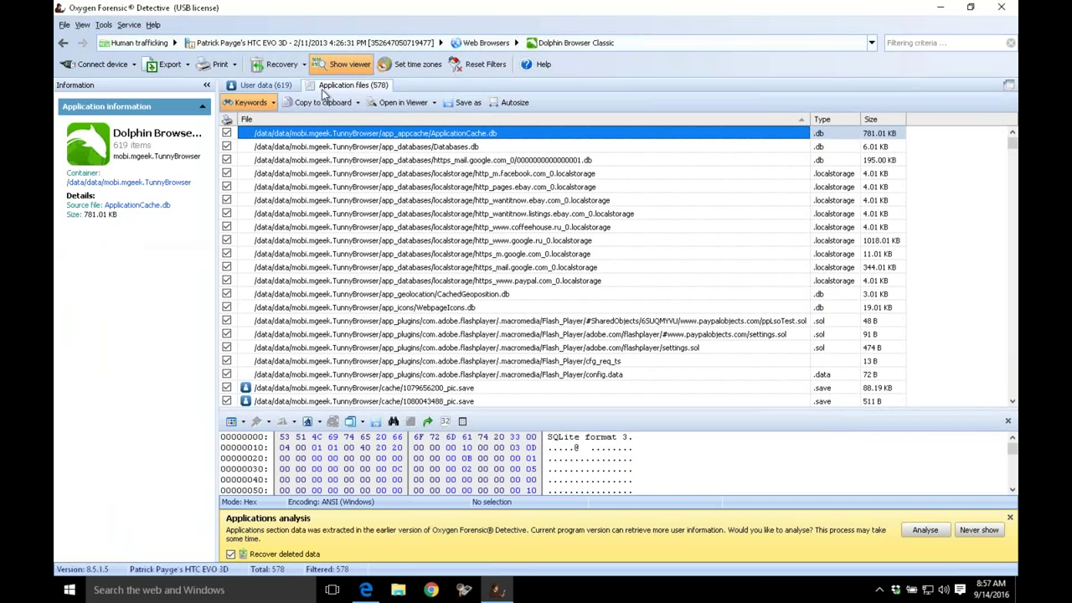
Open https_mail.google.com_0.localstorage in the SQLite Viewer
click(489, 270)
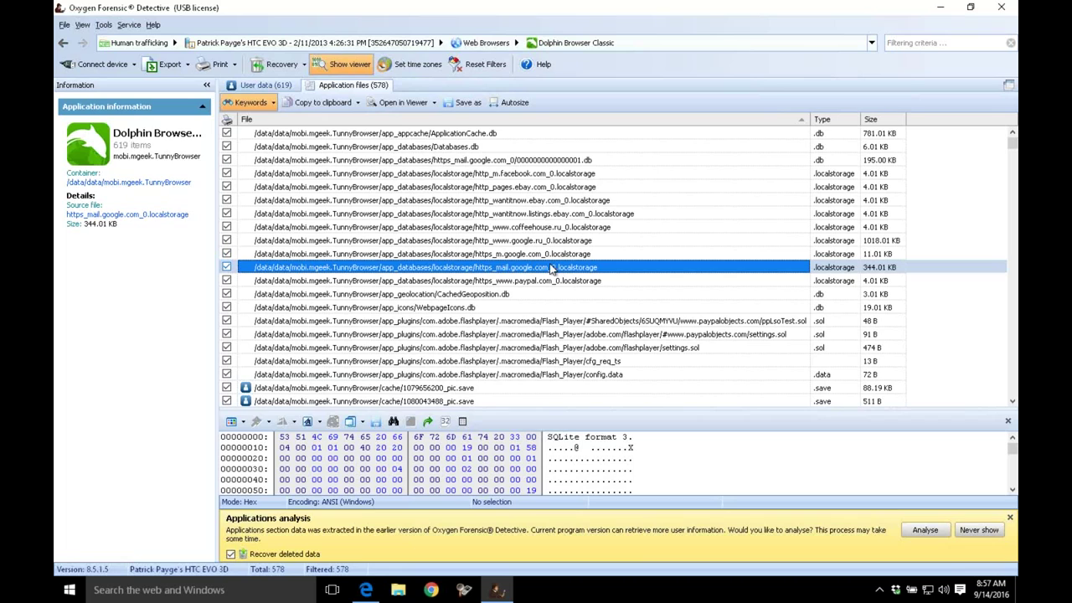
right_click(147, 215)
click(176, 228)
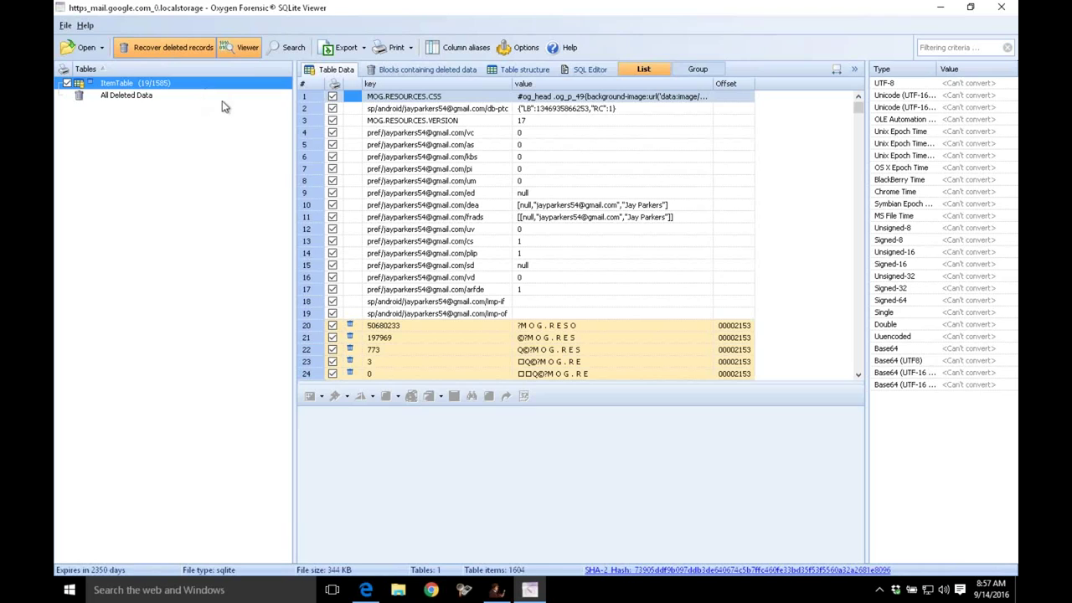
Review the mail account preference keys and deleted records in ItemTable, and close the database viewer
click(424, 135)
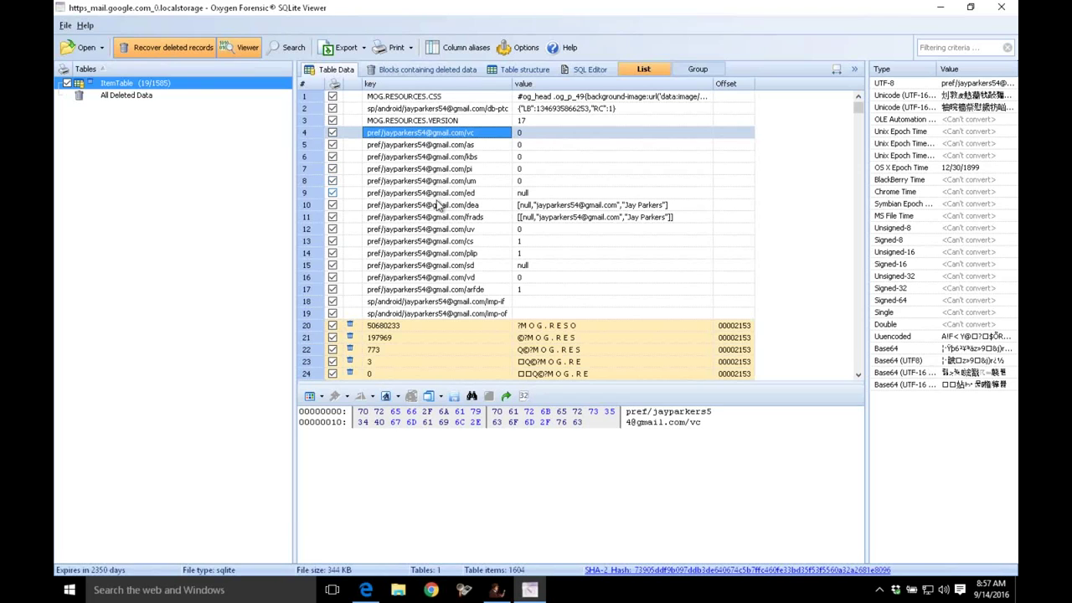
click(437, 278)
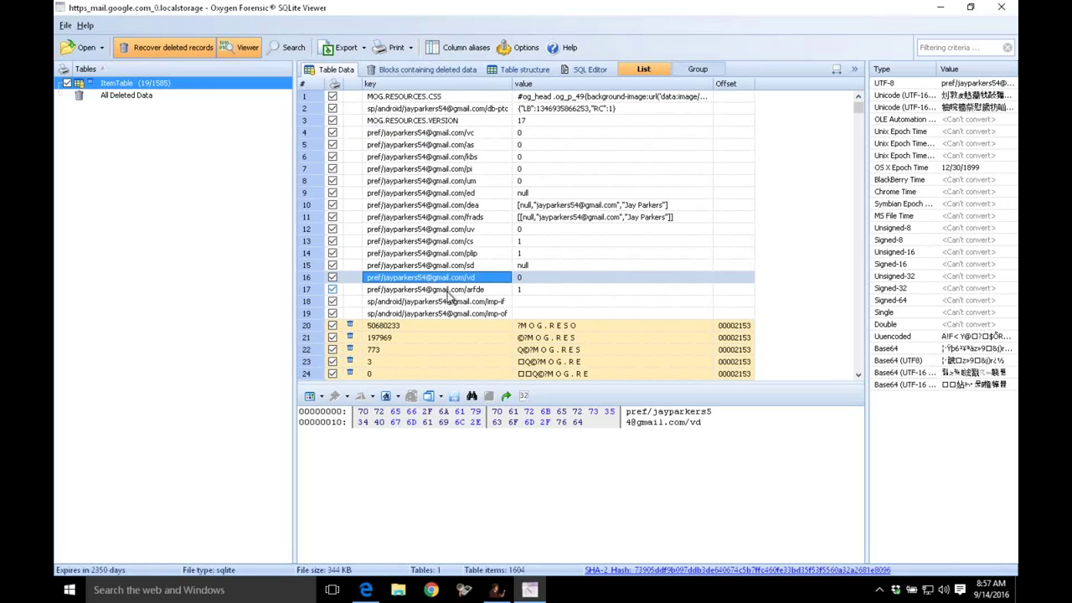
scroll(455, 232, down, 1)
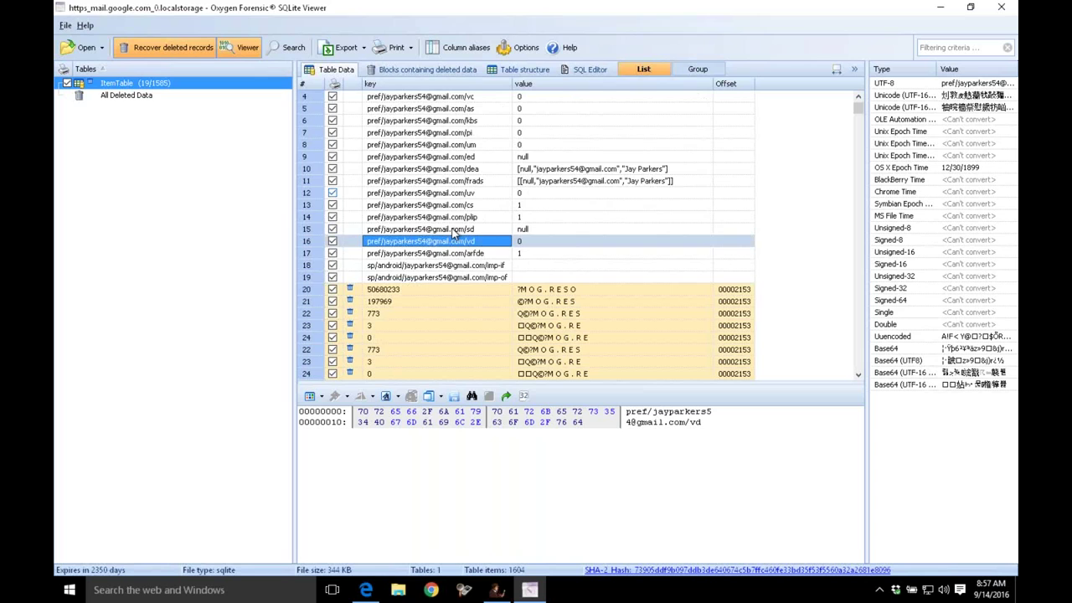
scroll(455, 232, down, 5)
scroll(457, 233, up, 6)
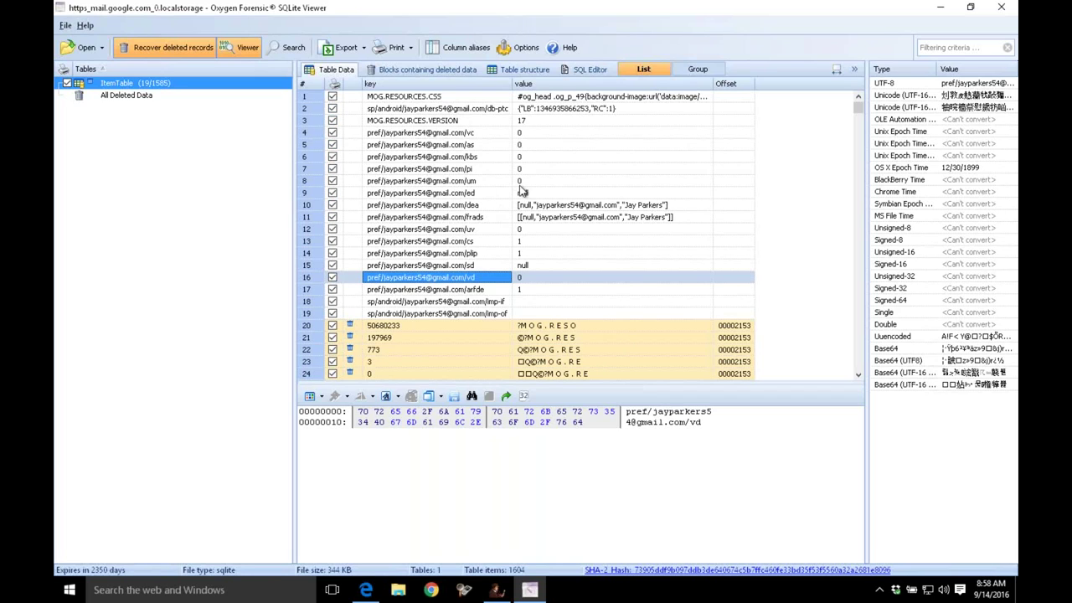
click(1001, 7)
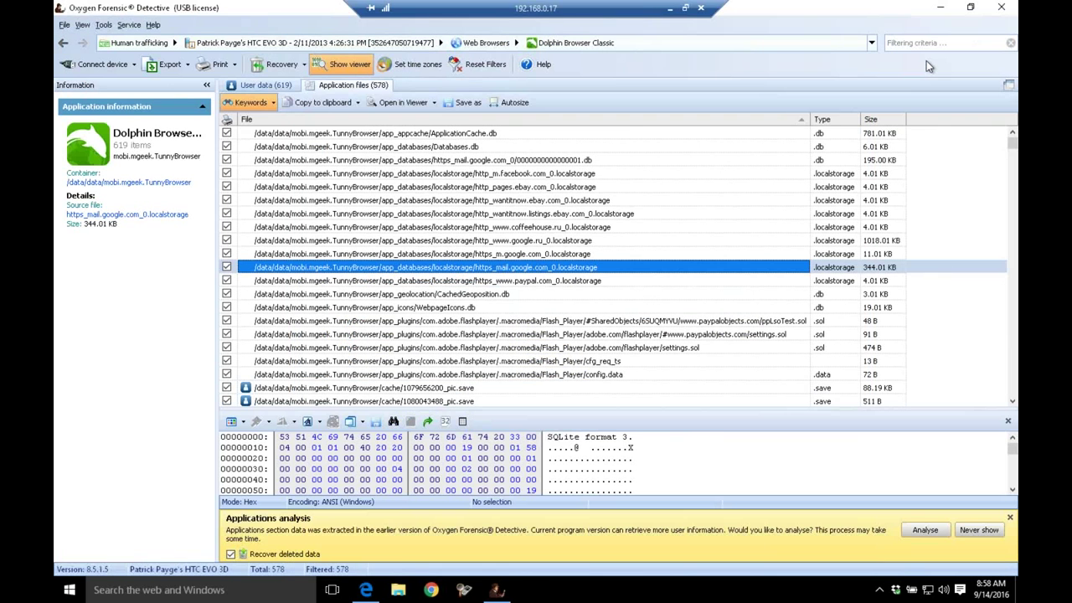
Open the 0000000000000001.db database from the https_mail.google.com_0 folder in the SQLite Viewer
click(449, 149)
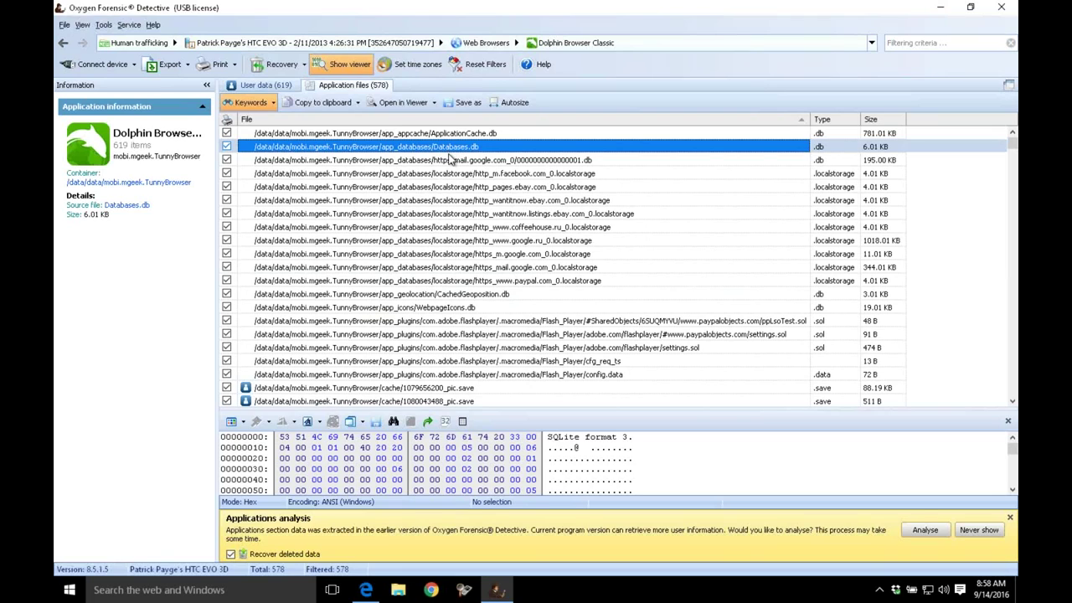
click(452, 160)
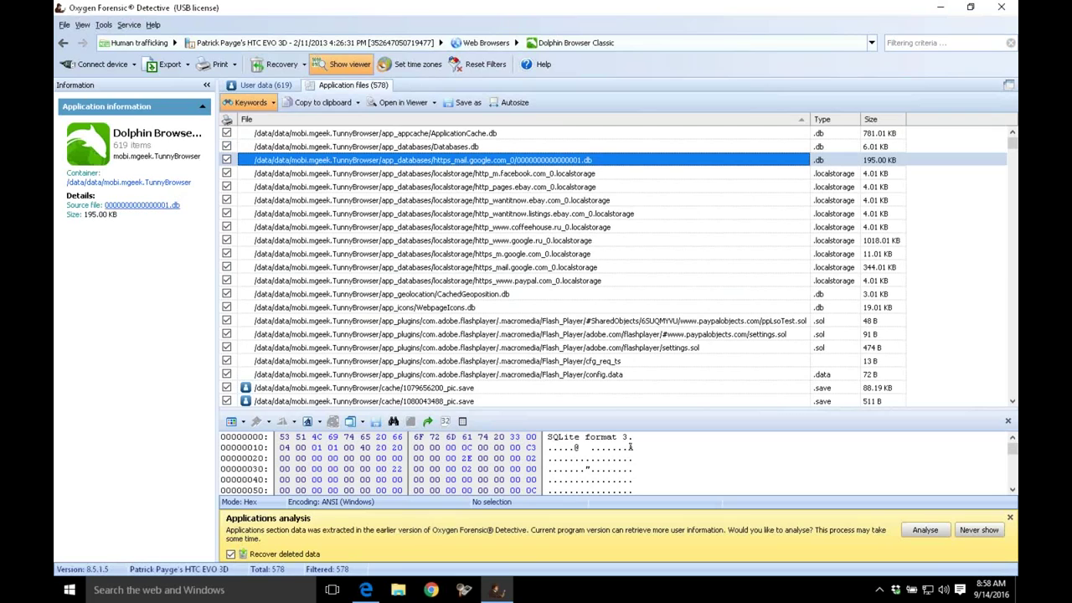
right_click(173, 211)
click(174, 216)
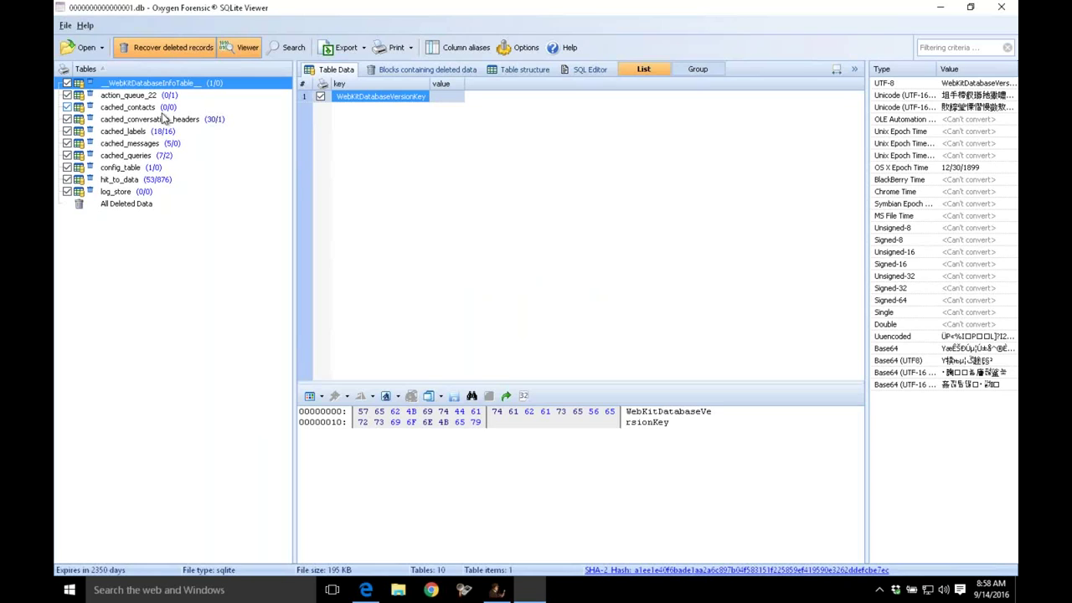
Show the cached_messages table and convert its snippetHtml column to UTF-8
click(153, 145)
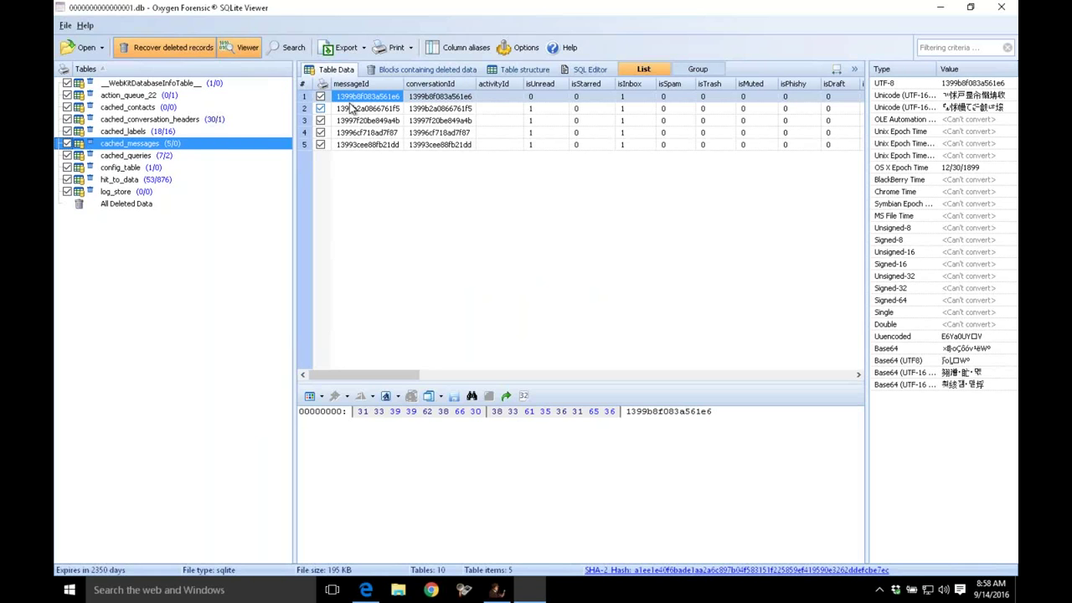
drag(371, 376, 540, 375)
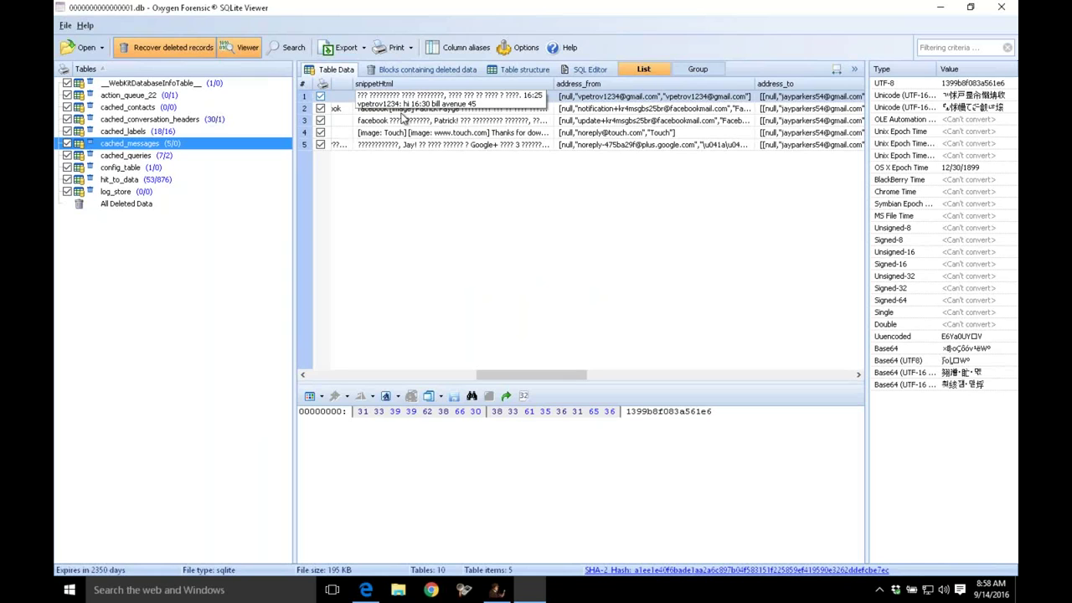
right_click(390, 102)
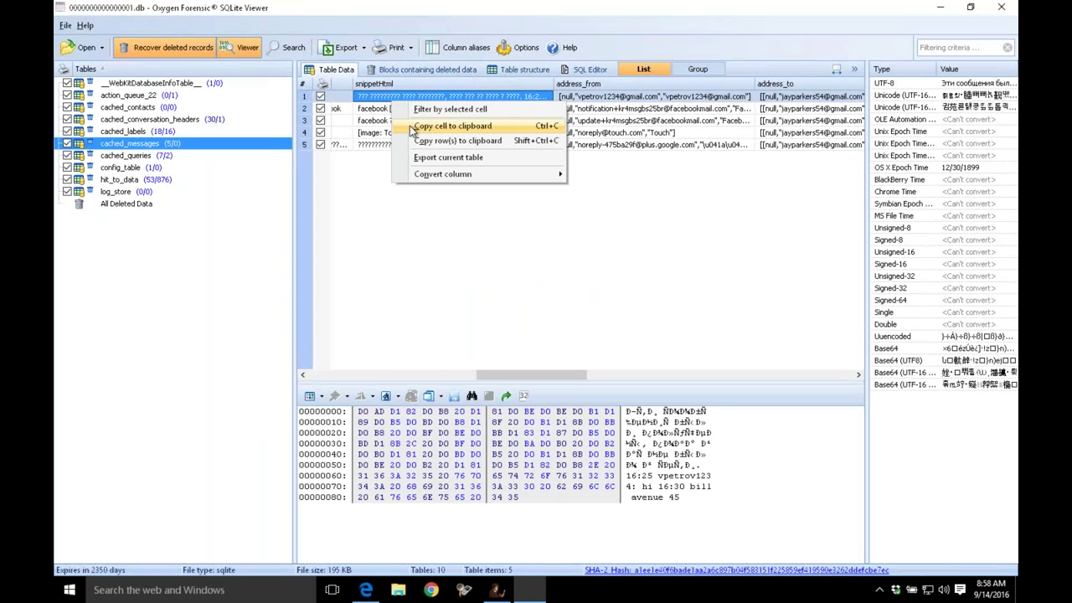
mouse_move(428, 172)
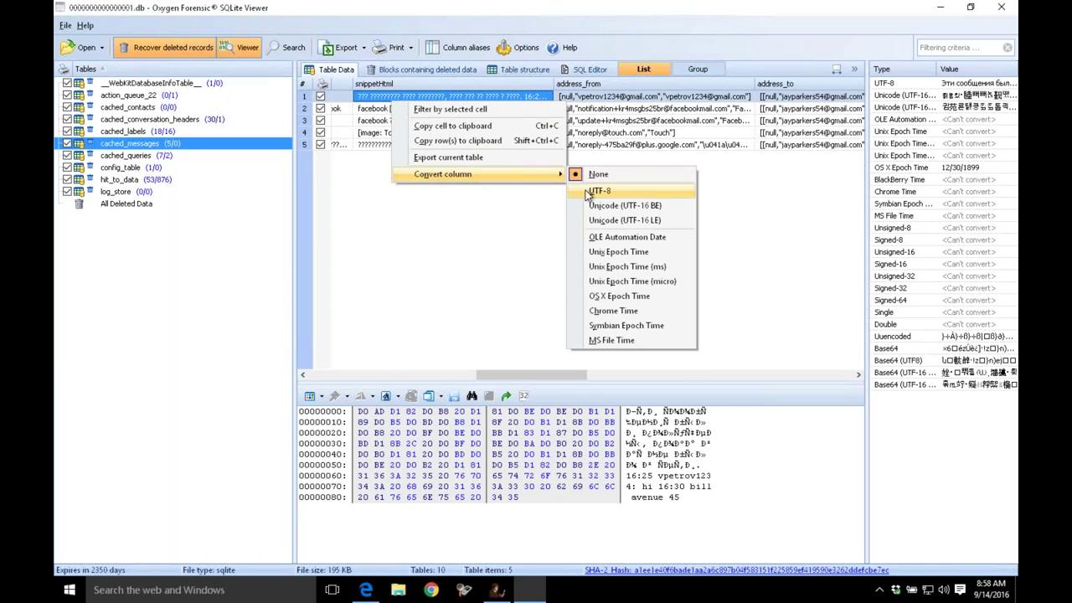
click(600, 191)
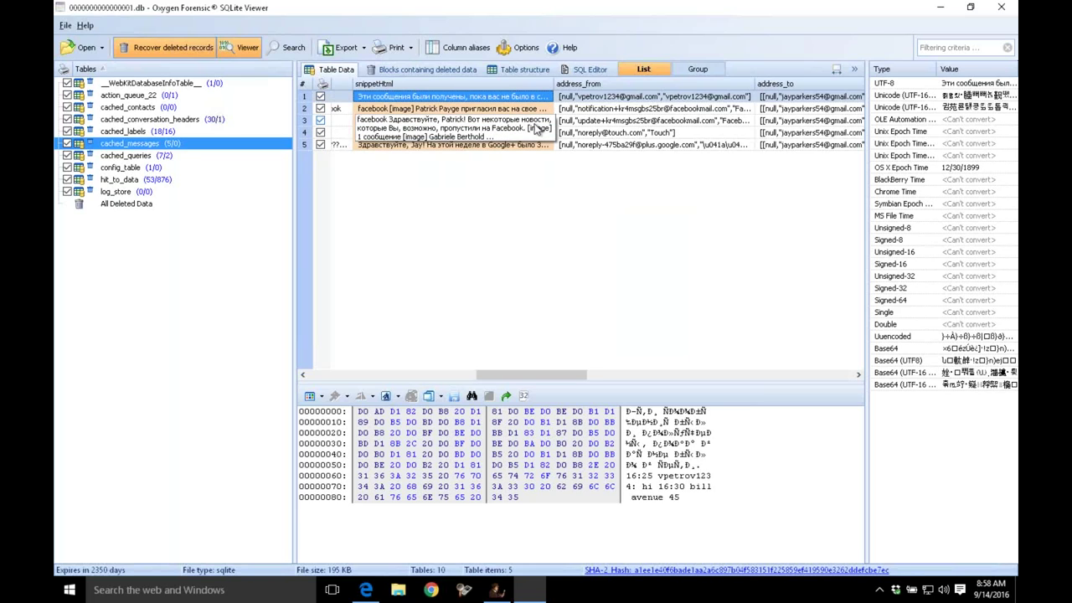
Convert the receivedDateMs column of cached_messages to Unix Epoch Time (ms) and widen the column to fit the full dates
drag(562, 374, 714, 392)
click(441, 99)
right_click(442, 99)
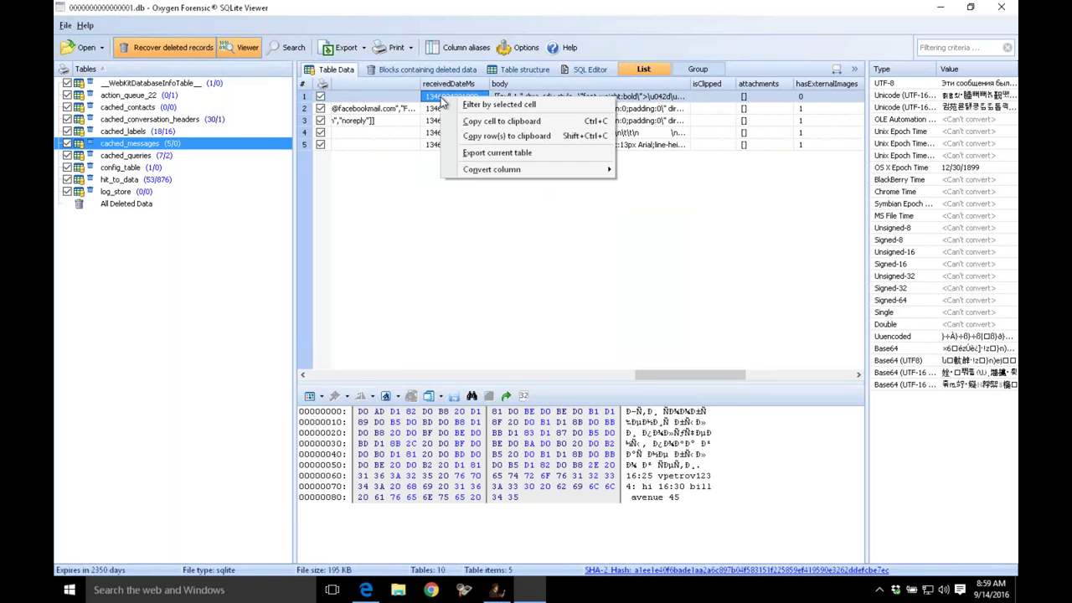
mouse_move(477, 171)
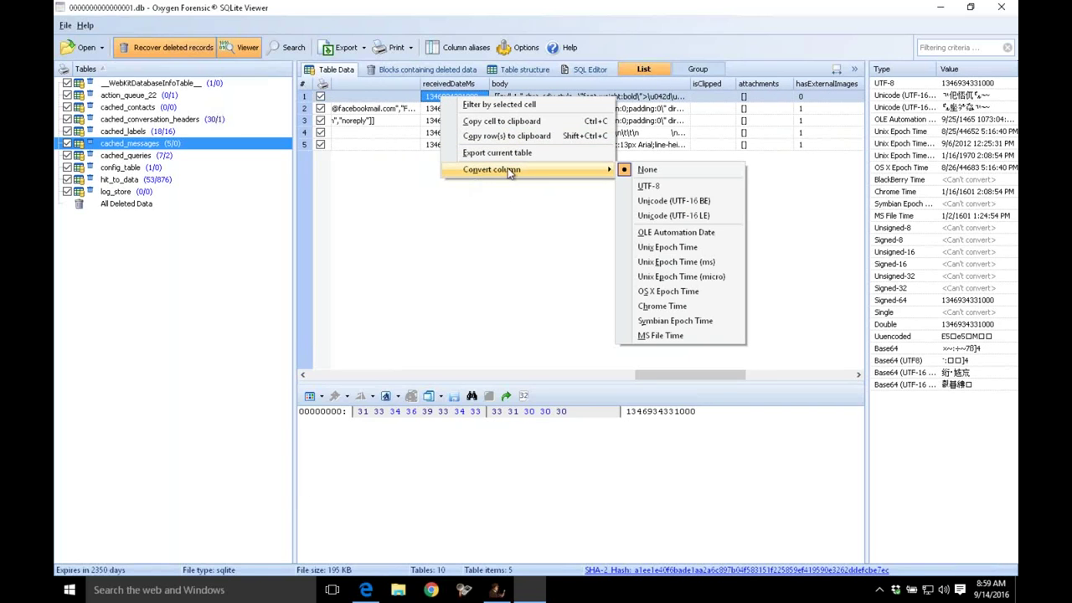
click(677, 263)
drag(491, 84, 549, 83)
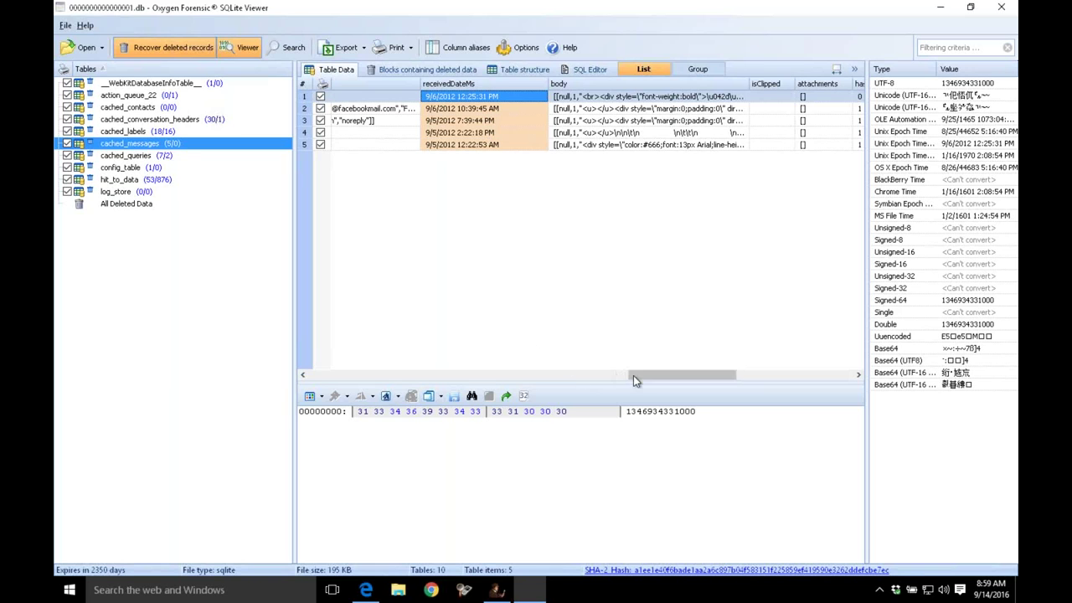
Convert the subject column of cached_messages to UTF-8, and close the database viewer
drag(645, 375, 409, 406)
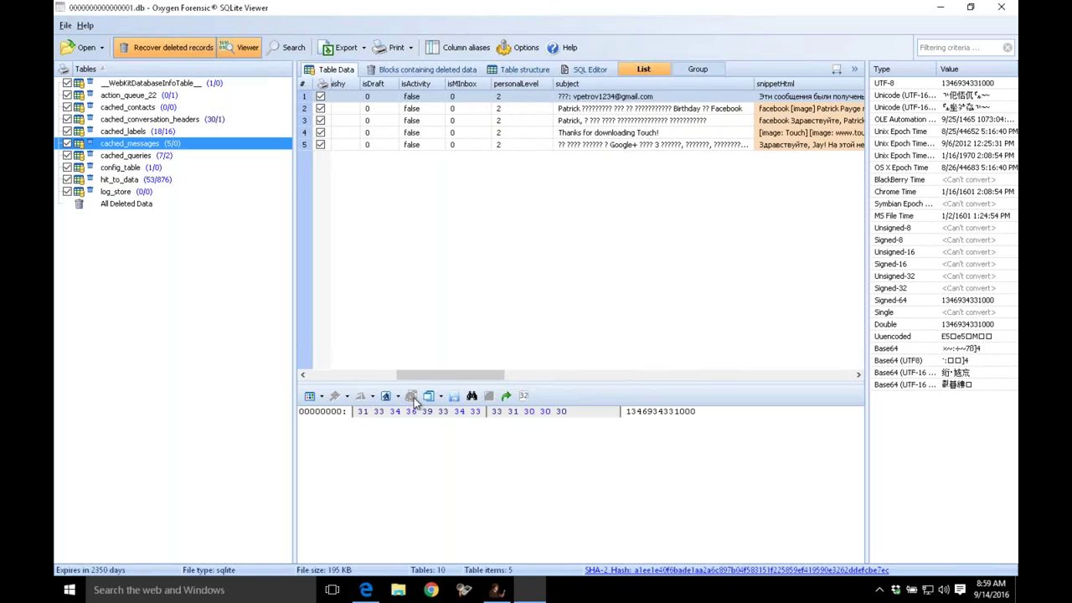
right_click(603, 97)
mouse_move(641, 165)
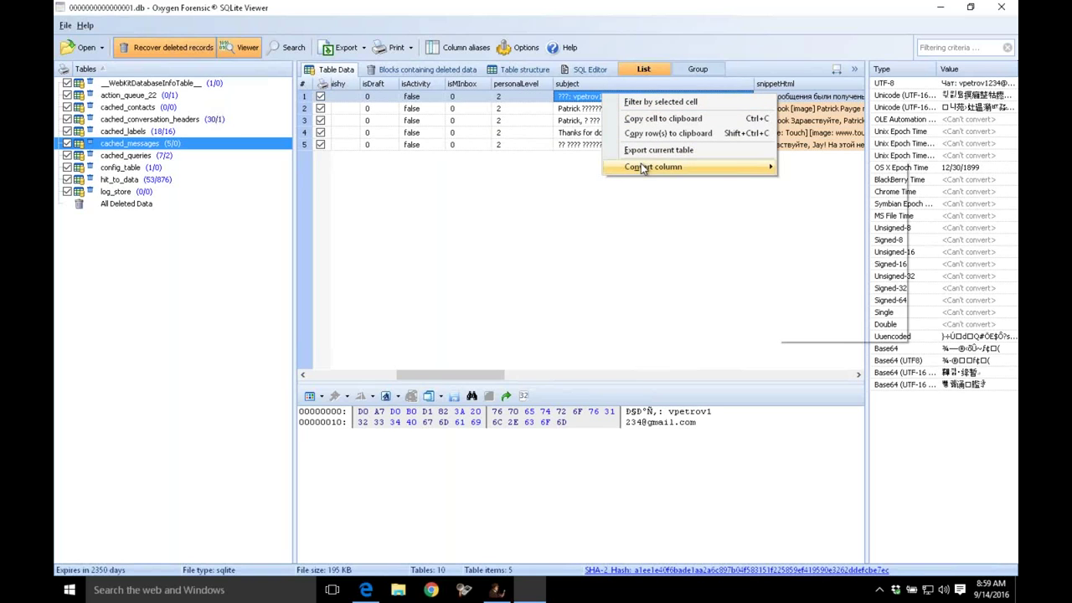
click(809, 183)
drag(508, 382, 485, 380)
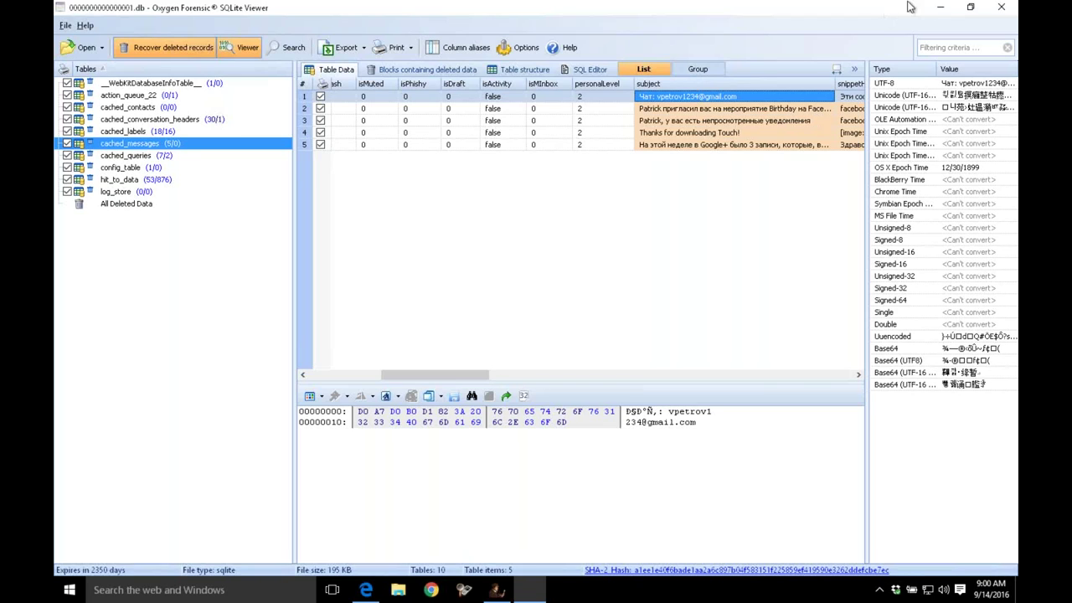
click(1001, 8)
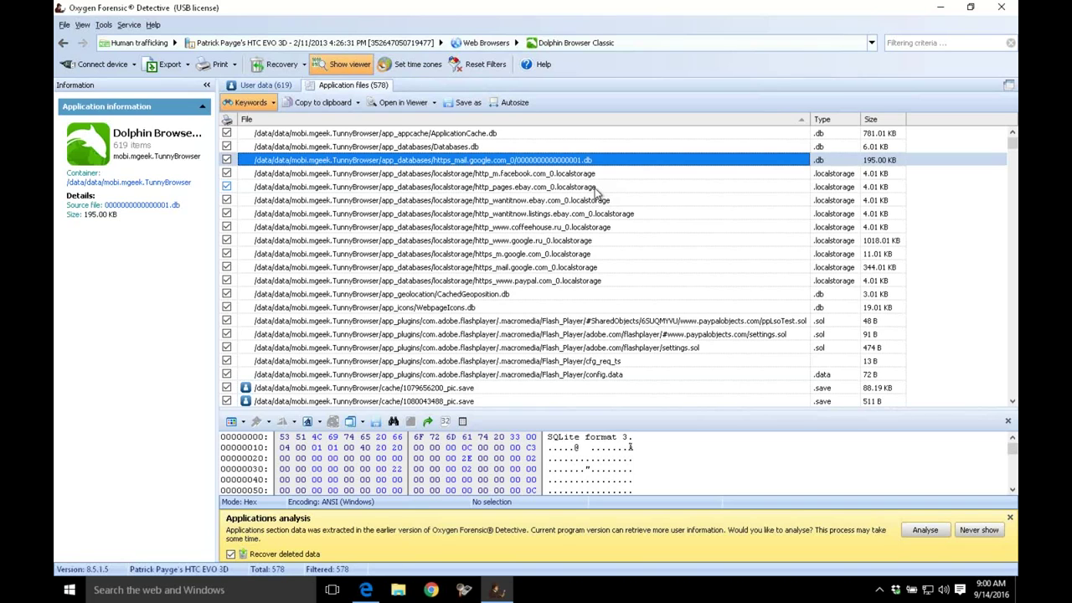
click(674, 11)
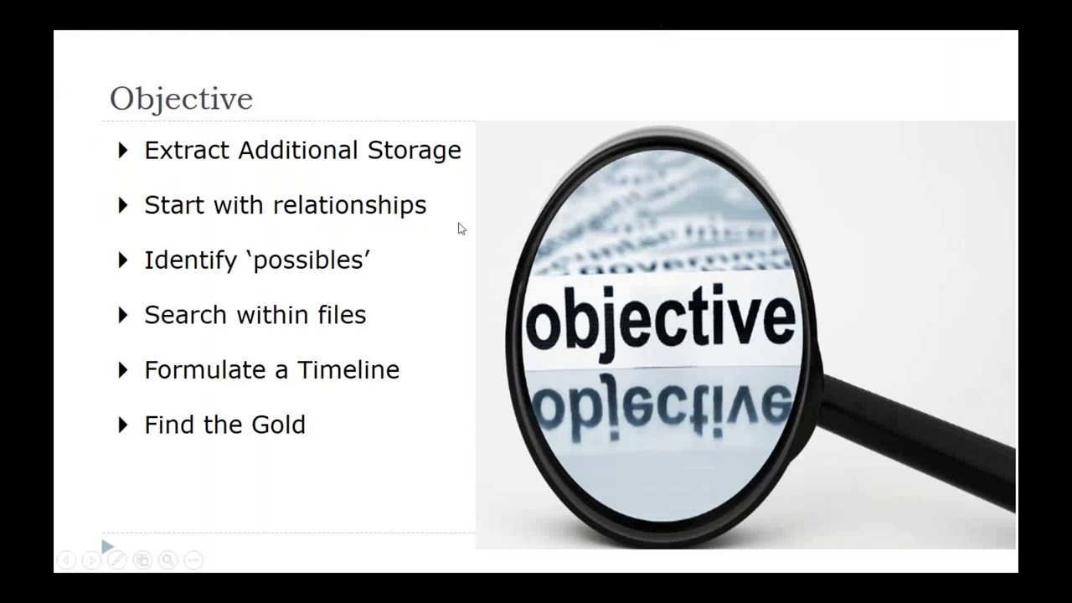